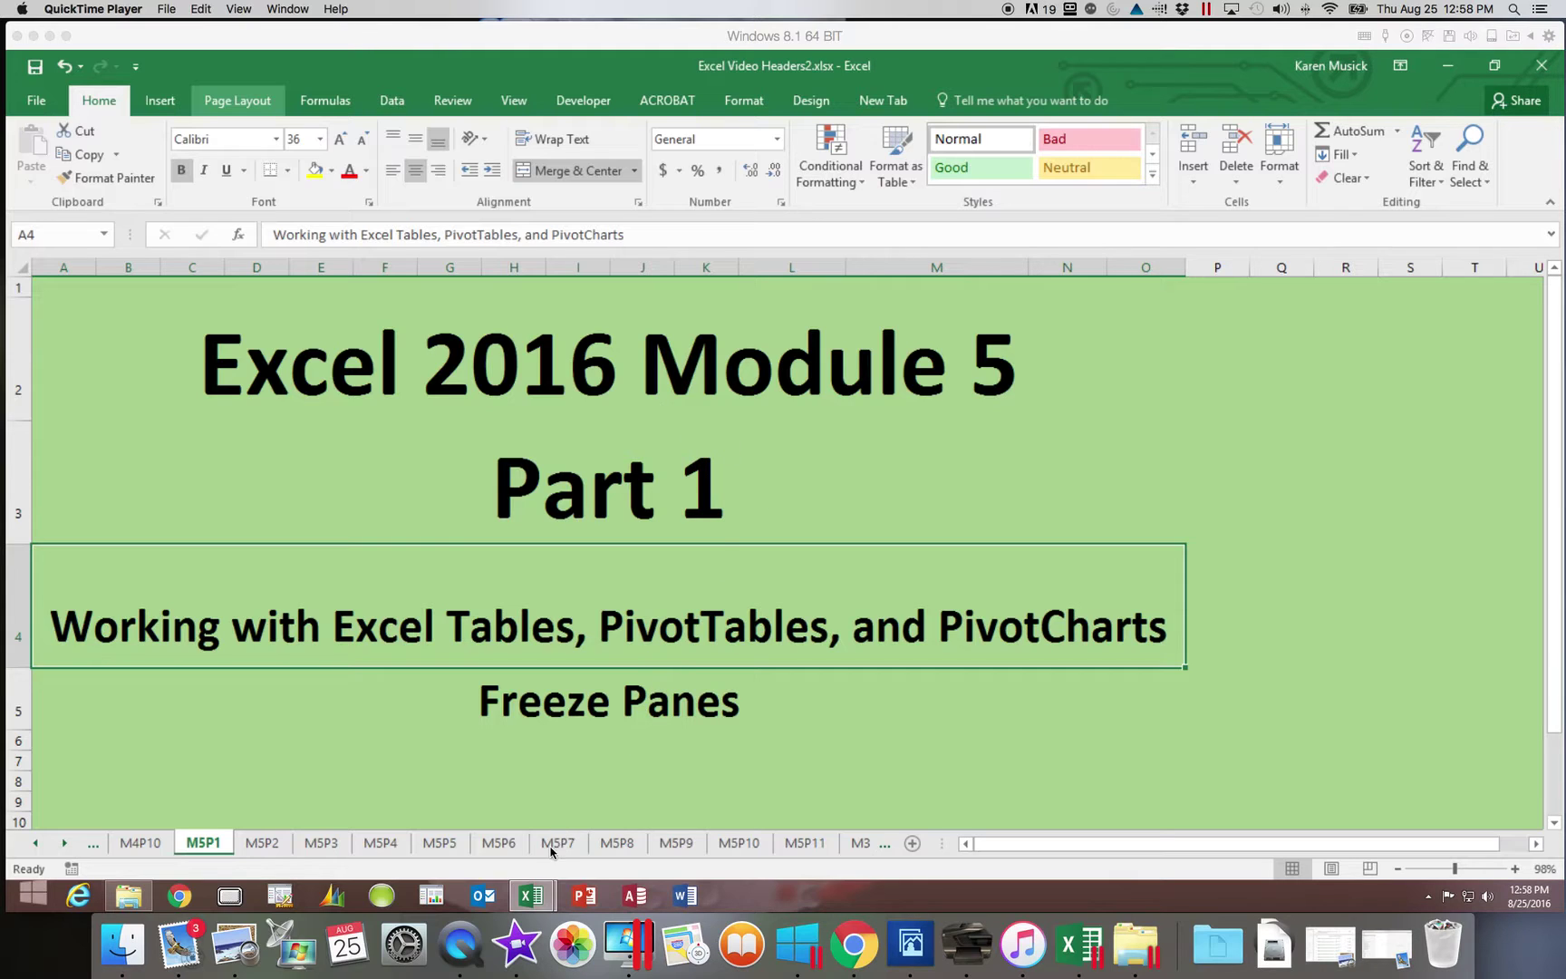
Switch to the June.xlsx workbook from the Excel taskbar thumbnails, showing its Documentation sheet.
click(541, 896)
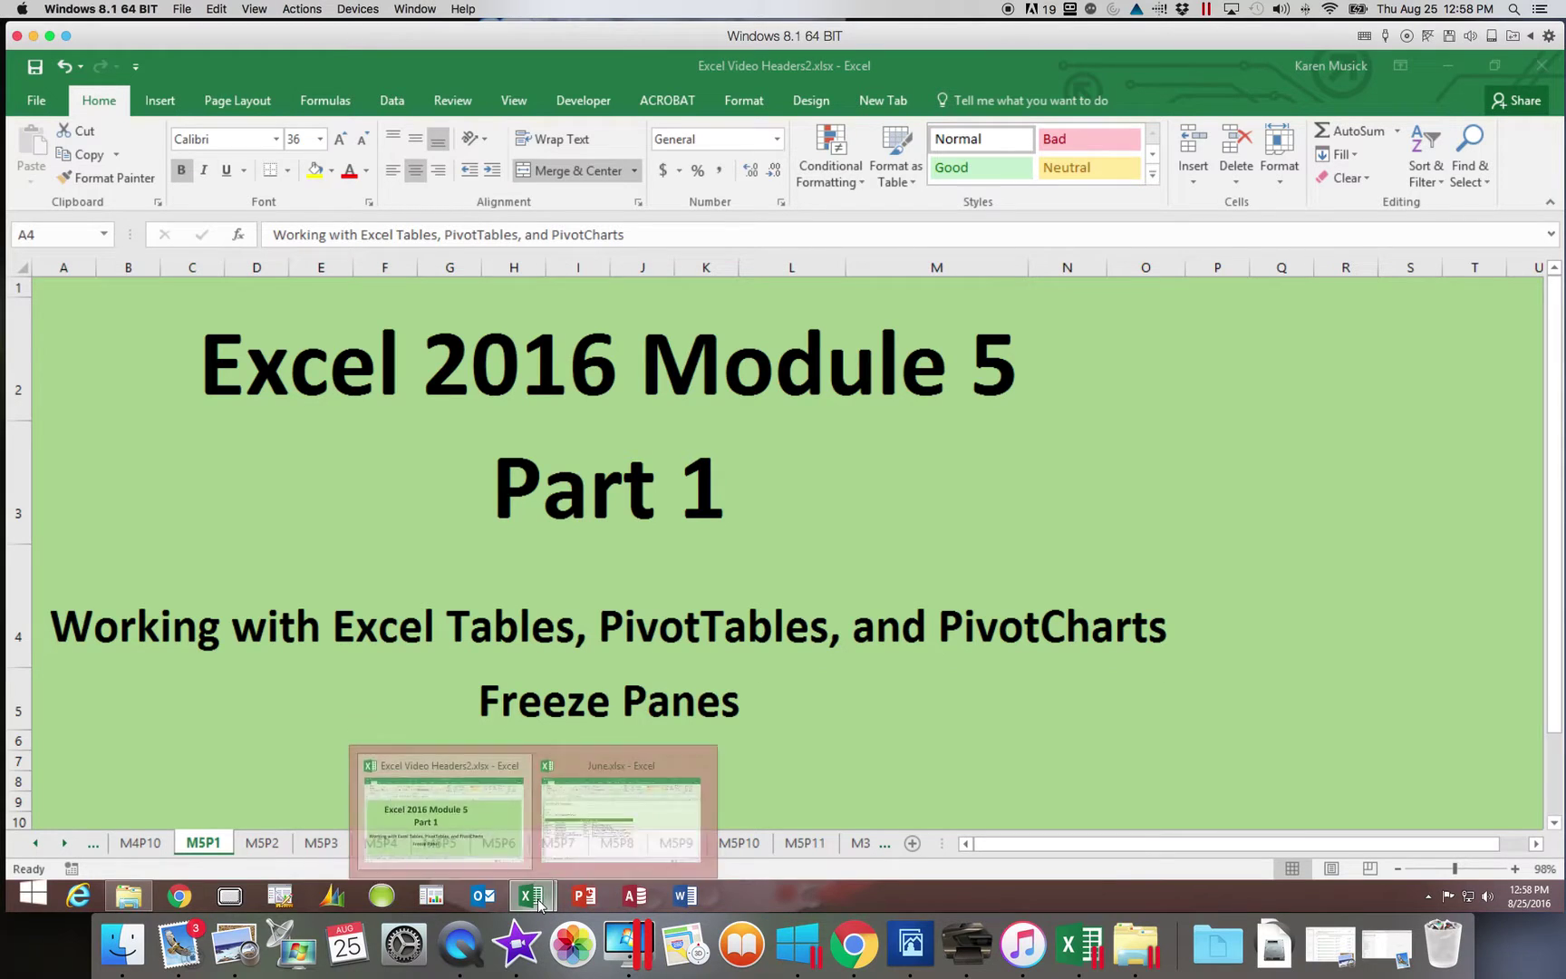
click(541, 902)
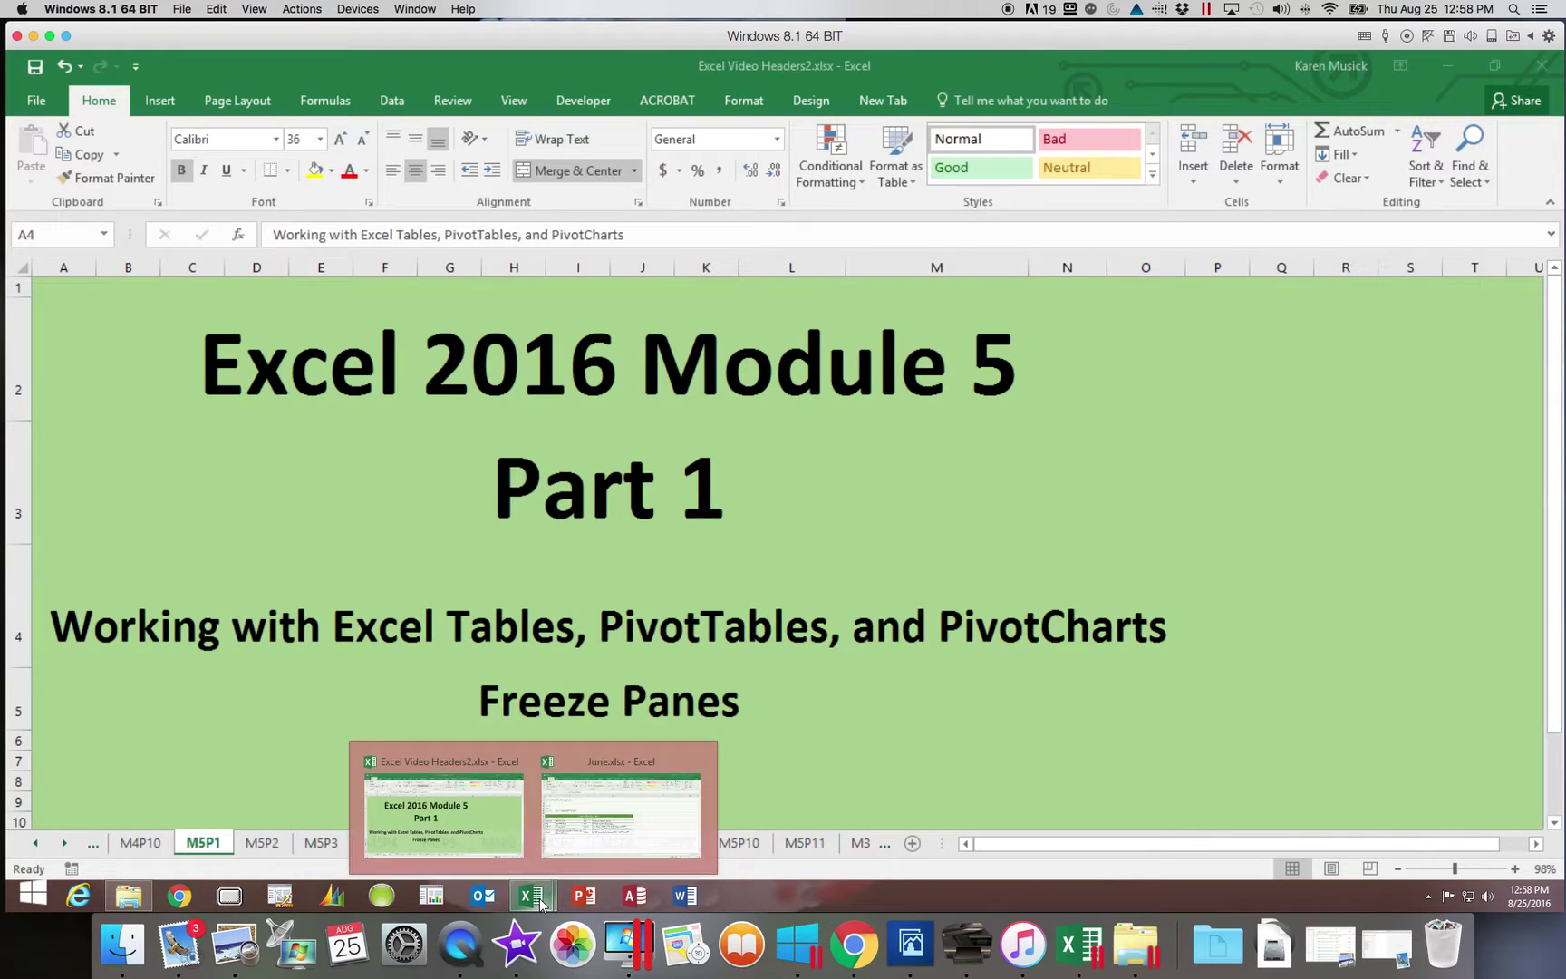
click(597, 834)
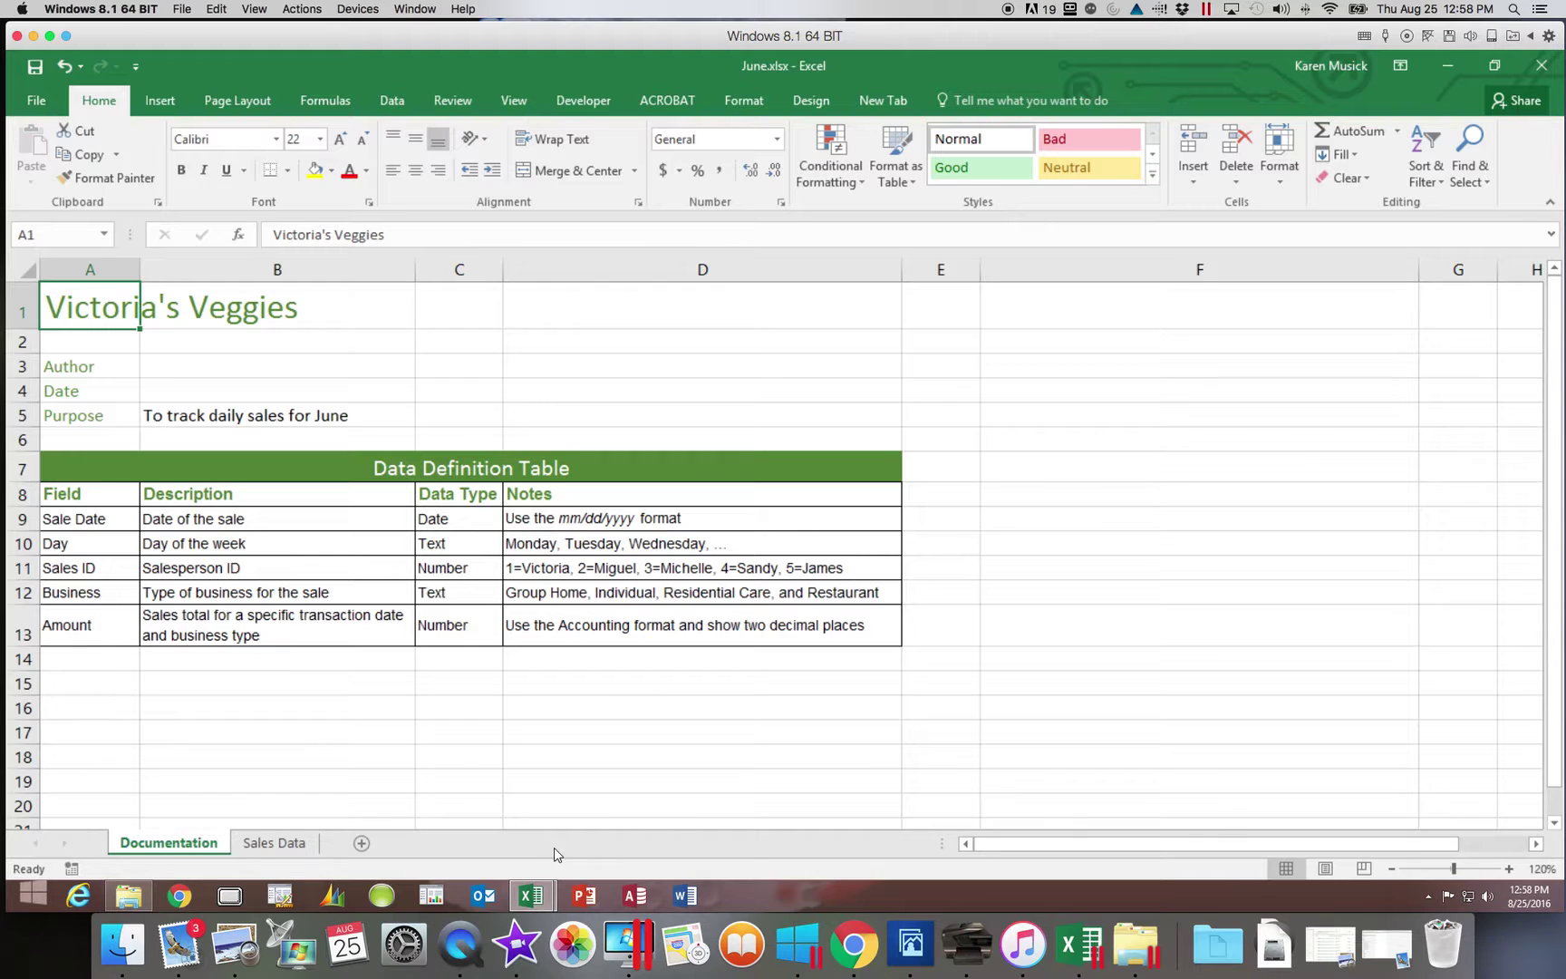
Open the Sales Data sheet and step down through the sales records, then back to the top.
click(276, 845)
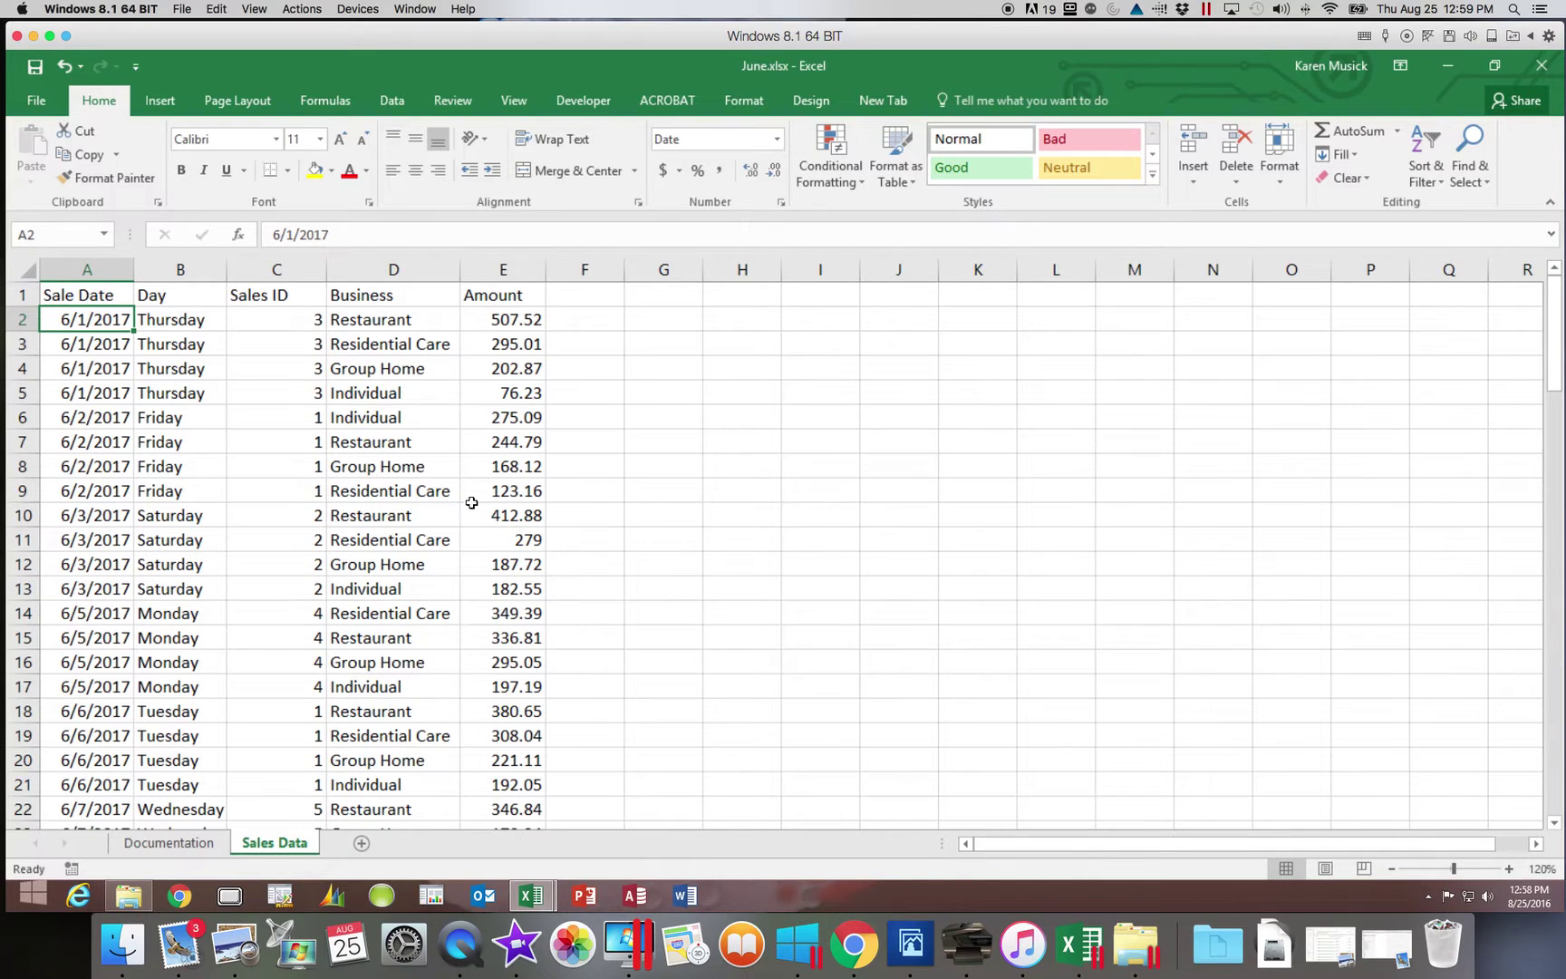
key(Down)
key(Down)
key(Down)
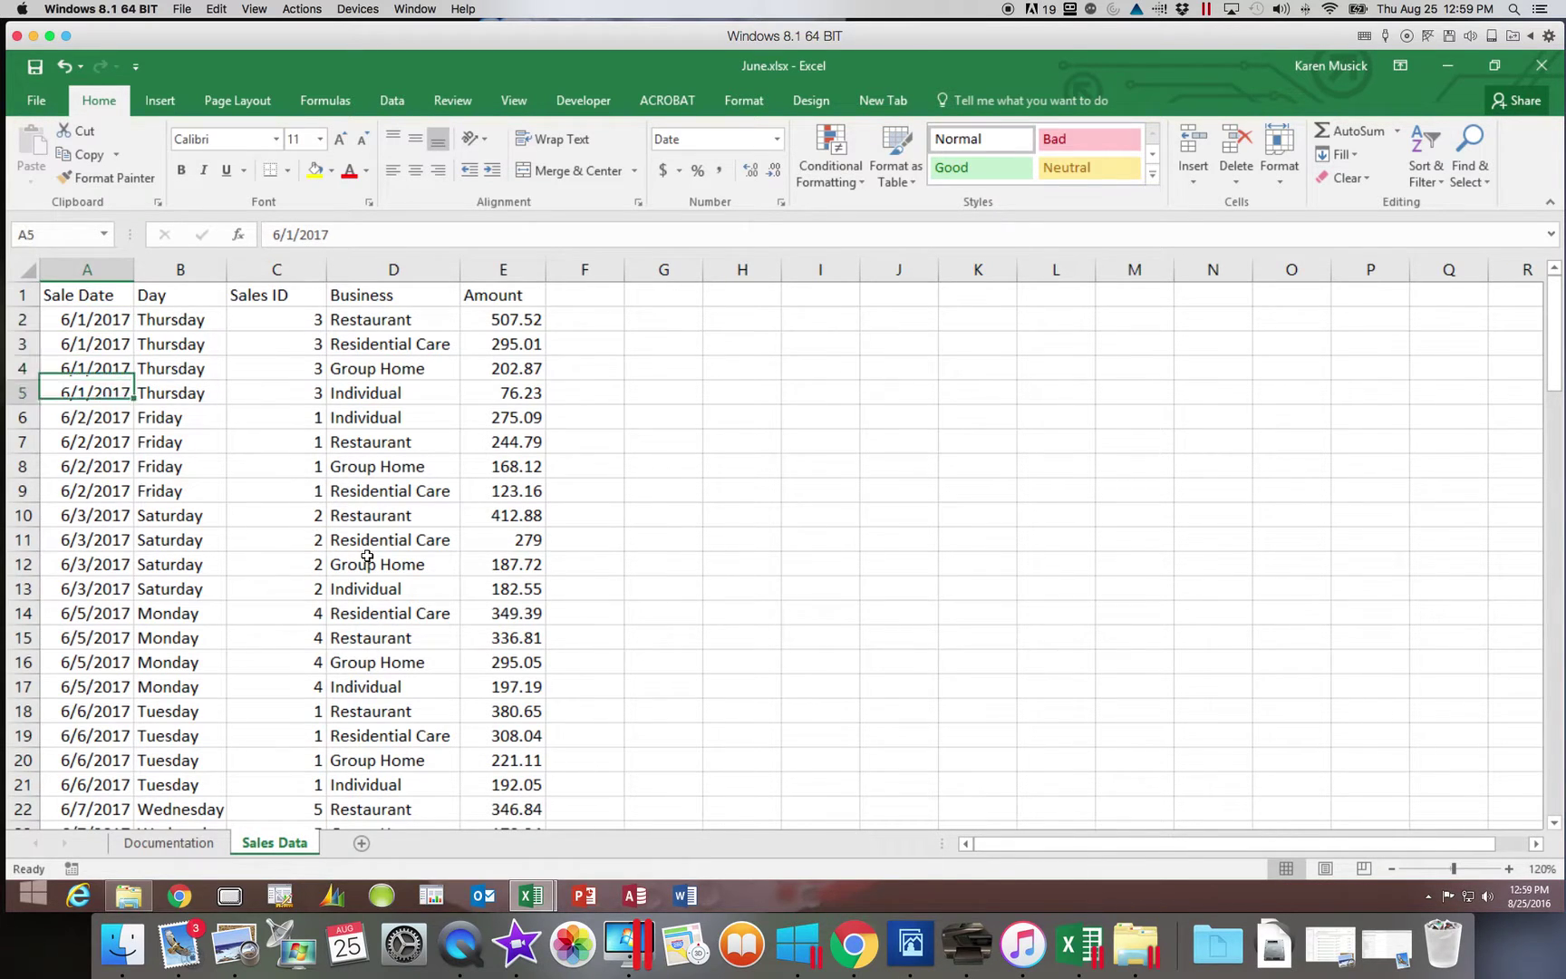
key(Down)
key(Down)
key(Down)
key(Down)
key(Down)
key(Down)
key(Down)
key(Down)
key(Down)
key(Down)
key(Down)
key(Down)
key(Down)
key(Down)
key(Down)
key(Down)
key(Down)
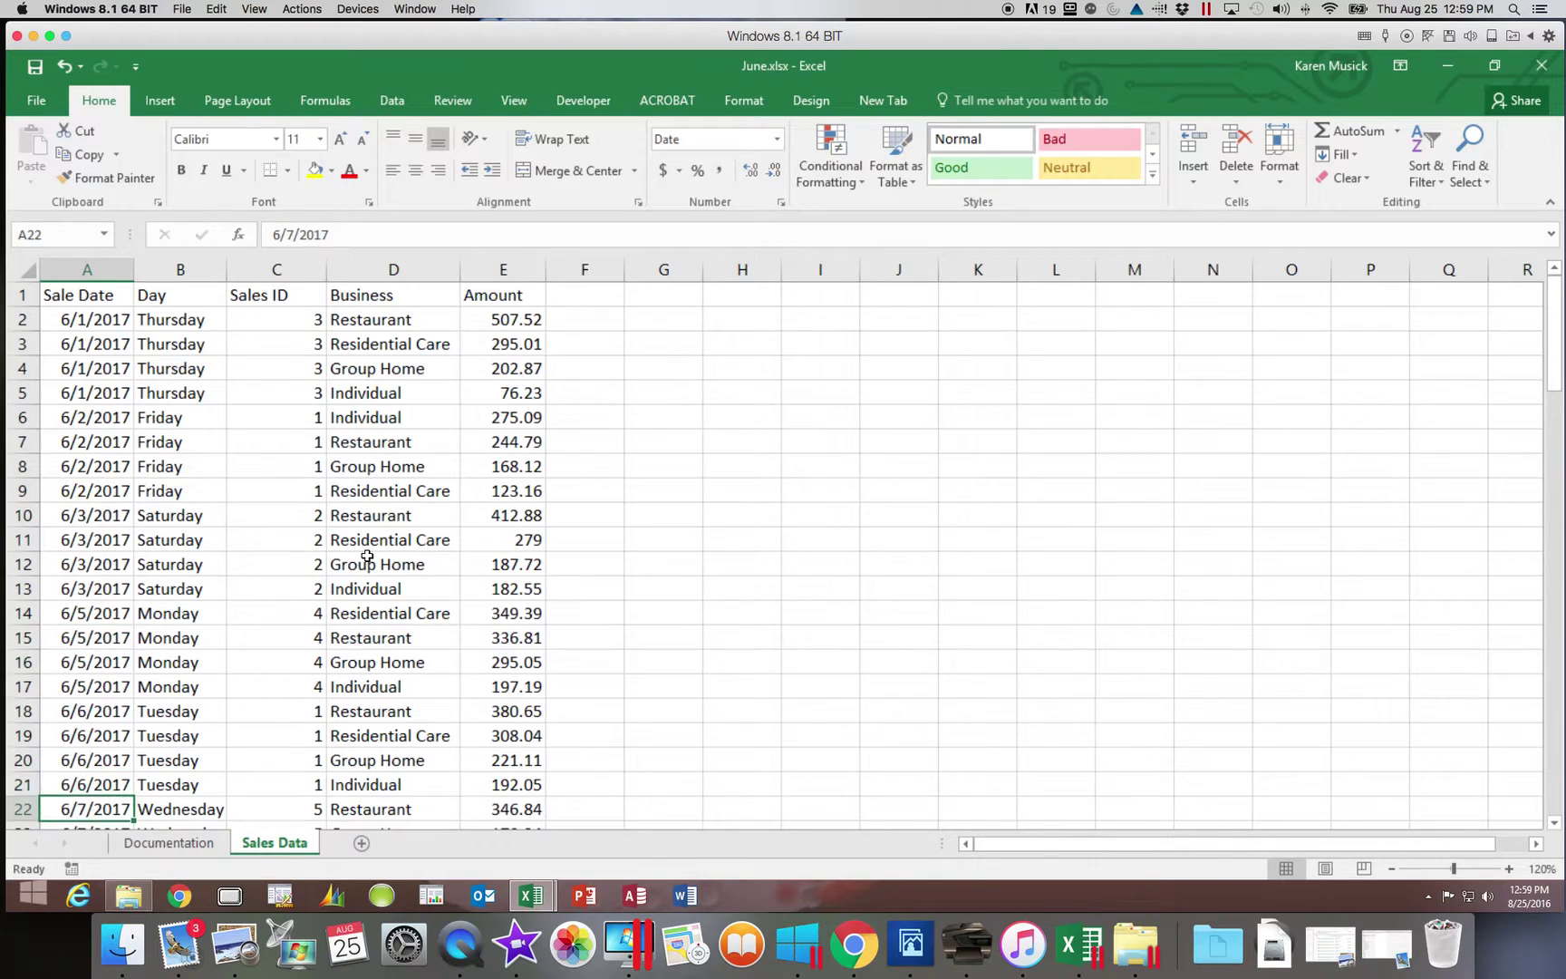
key(Down)
key(Down)
key(Down)
key(Down)
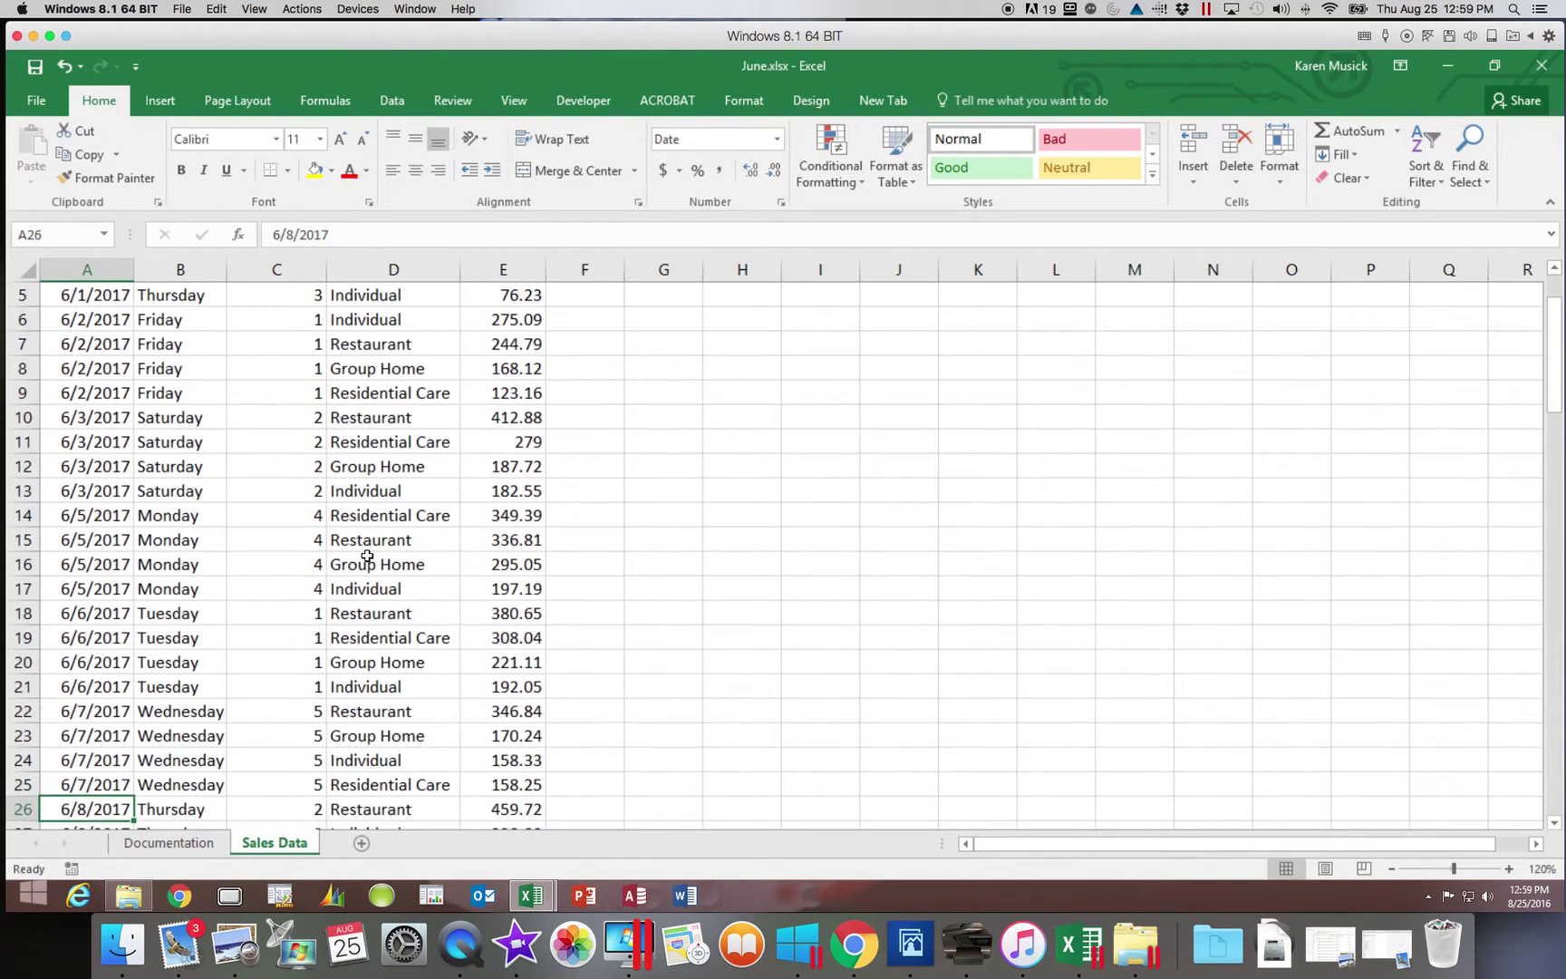
key(Down)
key(Down)
key(Down)
key(Down)
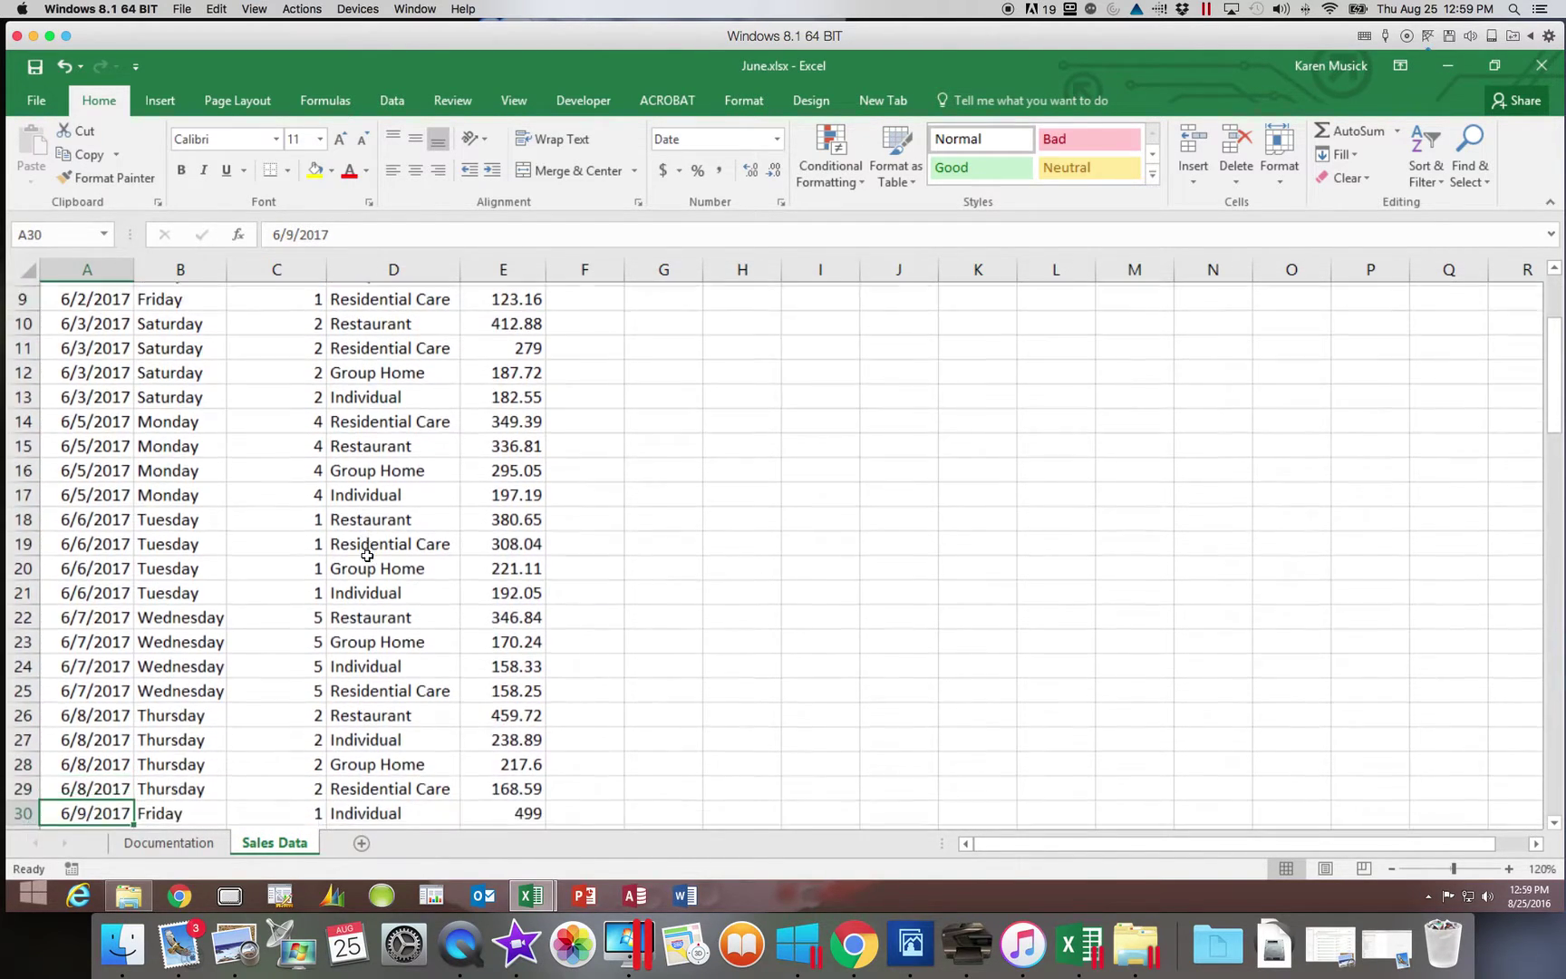
key(Down)
key(Down)
key(Down)
key(Down)
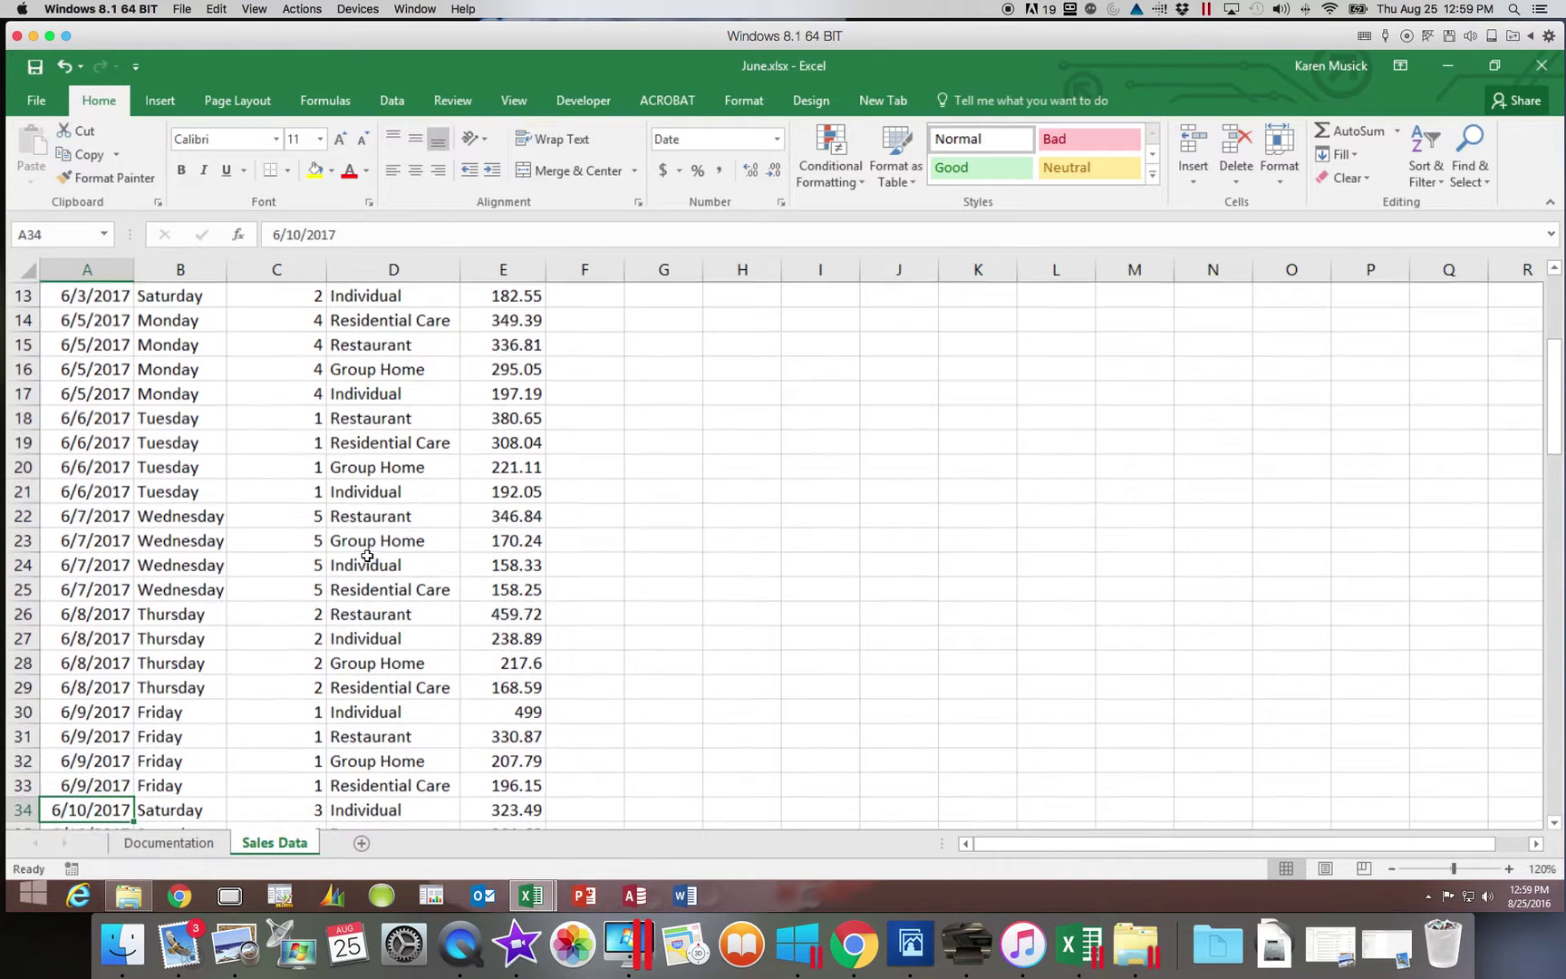
key(Down)
key(Down)
key(Down)
key(Down)
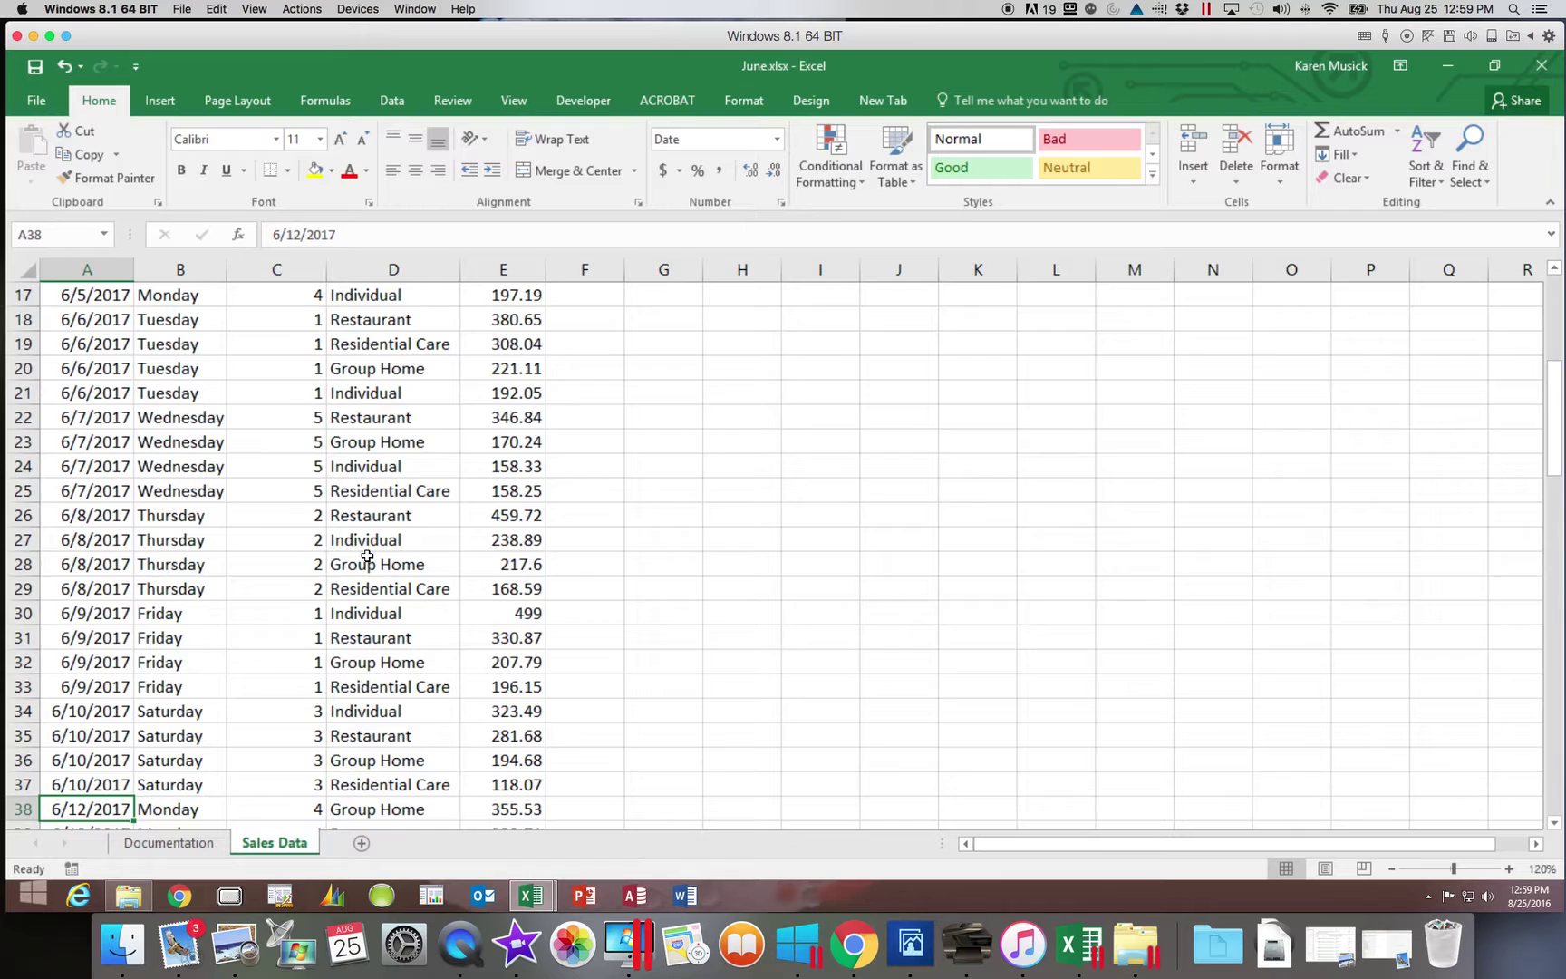
key(Up)
key(Up)
key(Up)
key(Up)
key(Up)
key(Up)
key(Up)
key(Up)
key(Up)
key(Up)
key(Up)
key(Up)
key(Up)
key(Up)
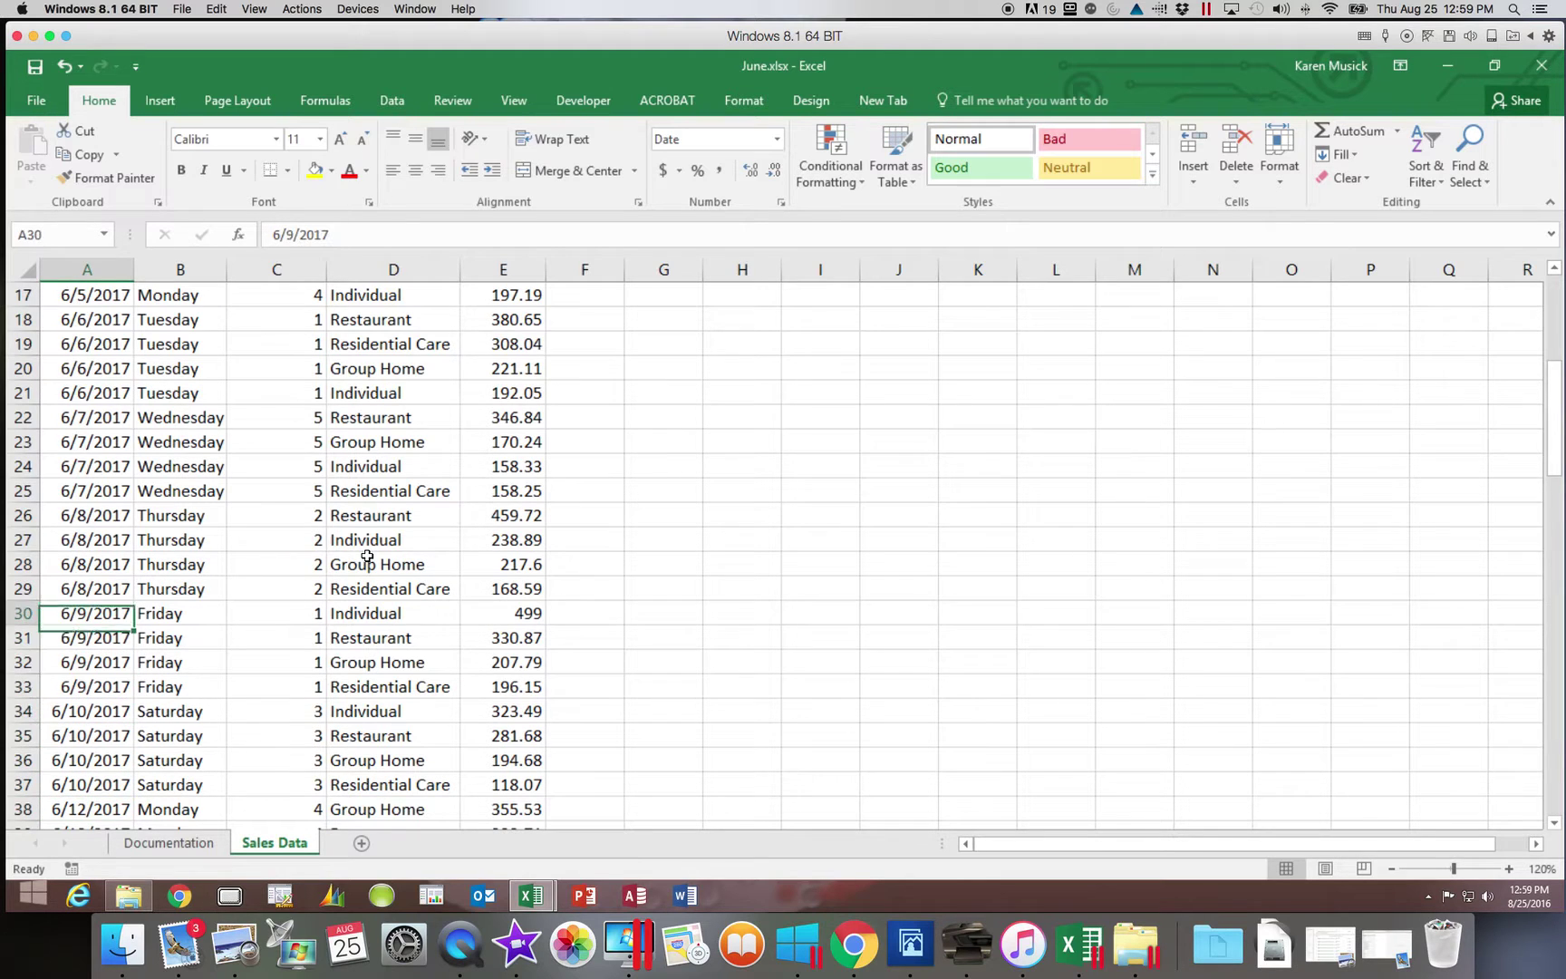
key(Up)
key(Up)
key(Up)
key(Up)
key(Up)
key(Up)
key(Up)
key(Up)
key(Up)
key(Up)
key(Up)
key(Up)
key(Up)
key(Up)
key(Up)
key(Up)
key(Up)
key(Up)
key(Up)
key(Up)
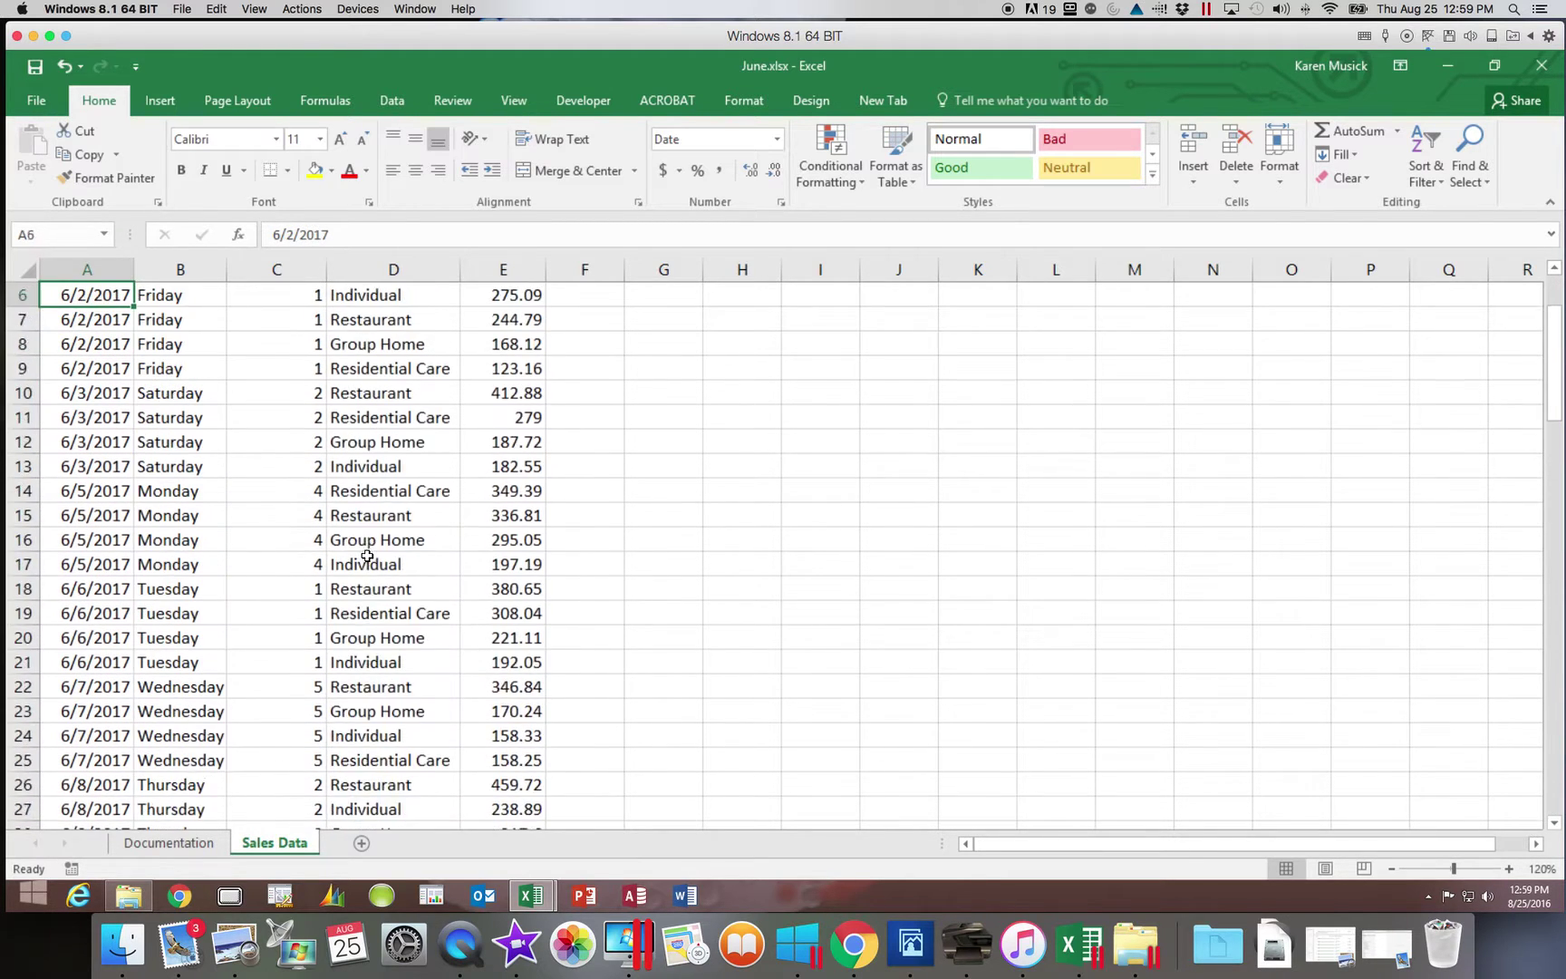
Move right along row 2 past the data columns, then back to the Sale Date column.
key(Down)
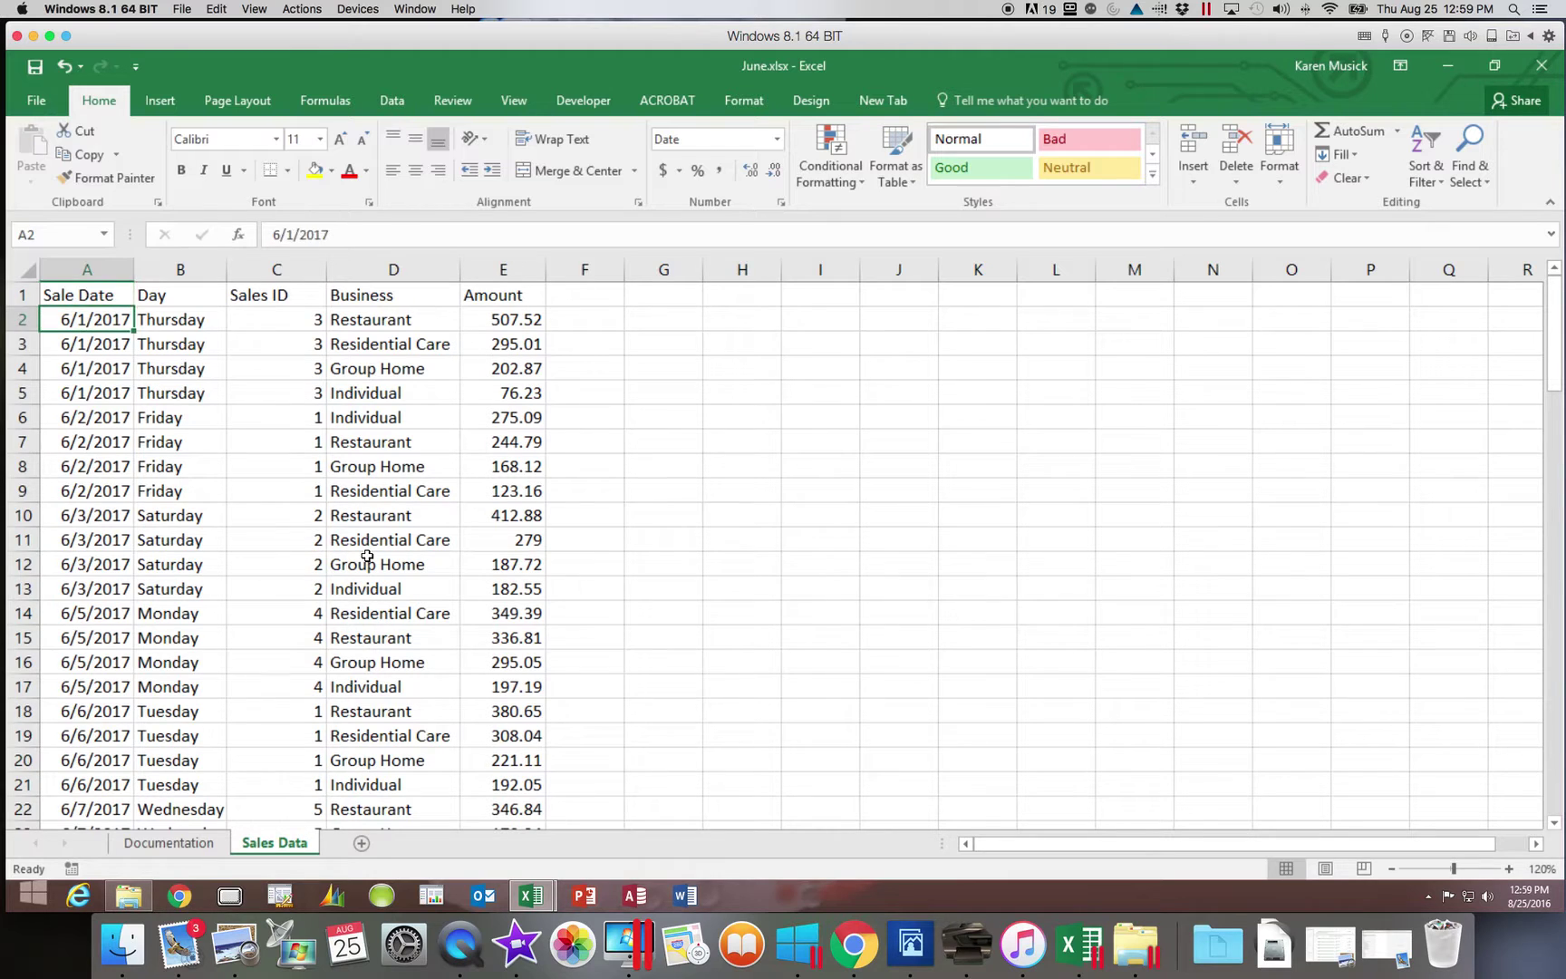
key(Right)
key(Right)
key(Right)
key(Right)
key(Right)
key(Right)
key(Right)
key(Right)
key(Right)
key(Right)
key(Right)
key(Right)
key(Right)
key(Right)
key(Right)
key(Right)
key(Right)
key(Right)
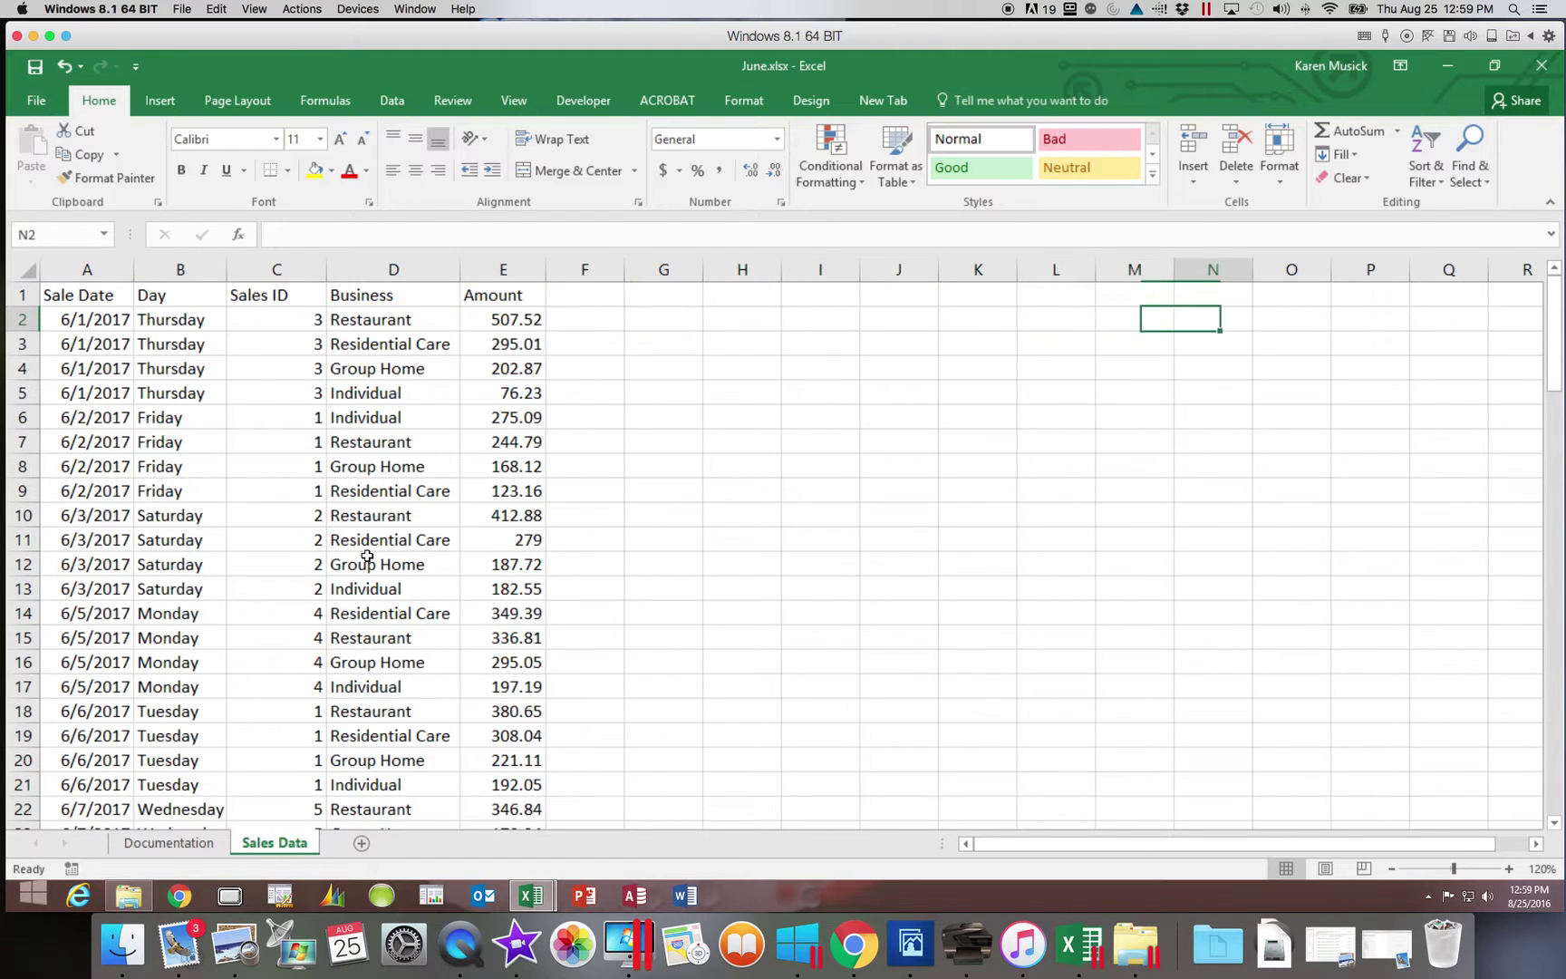
key(Right)
key(Right)
key(Right)
key(Right)
key(Right)
key(Right)
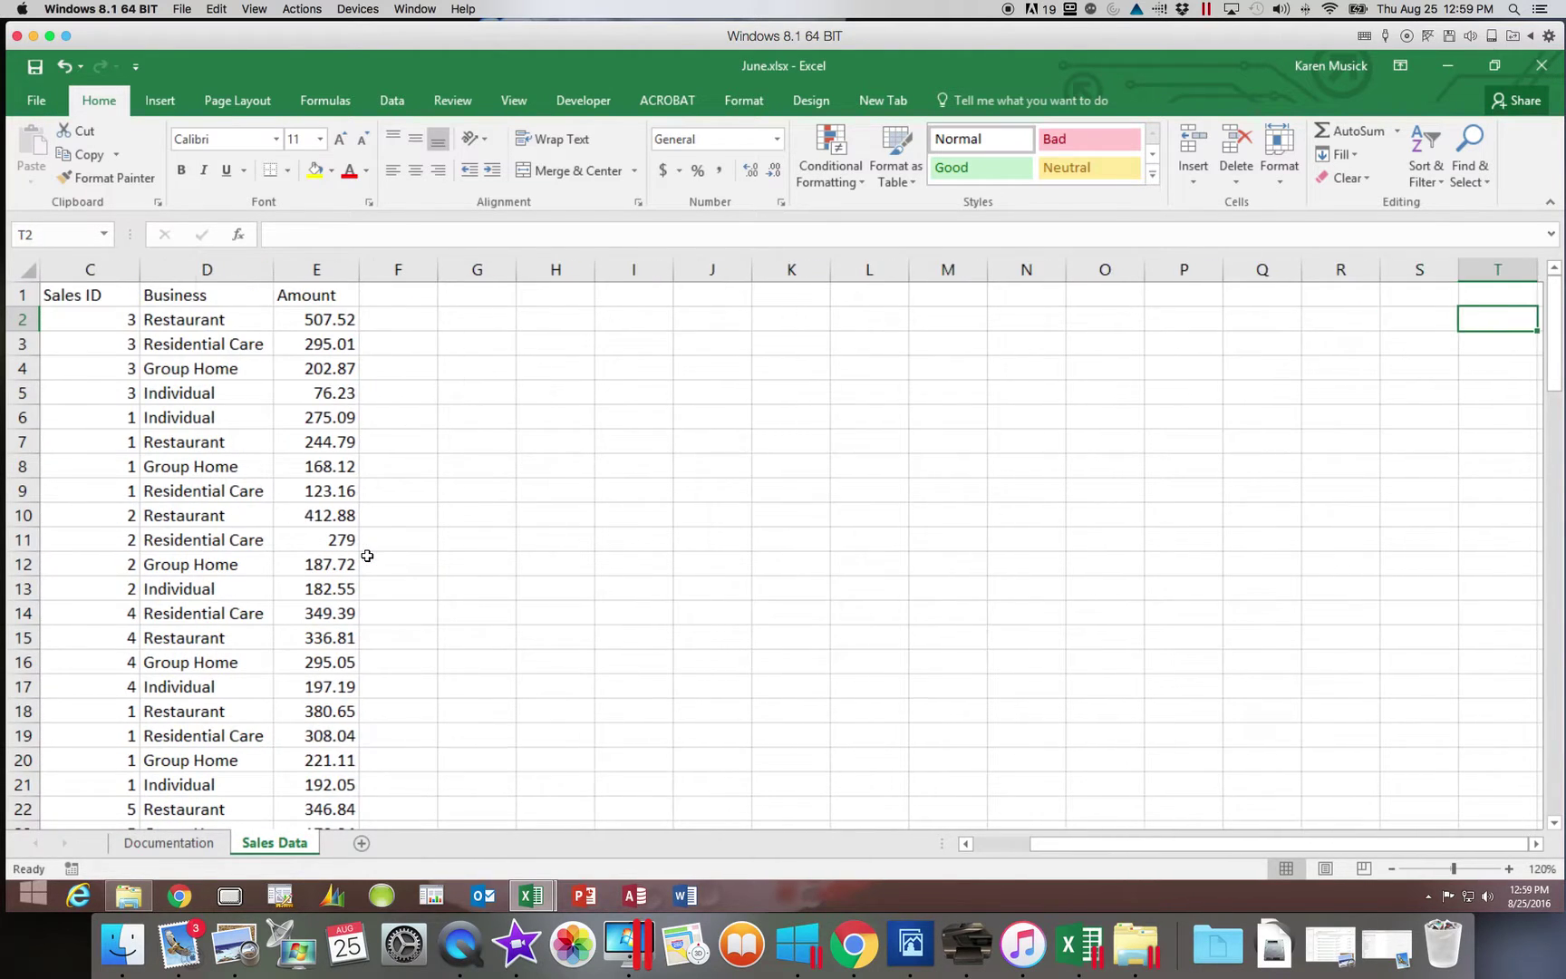
key(Right)
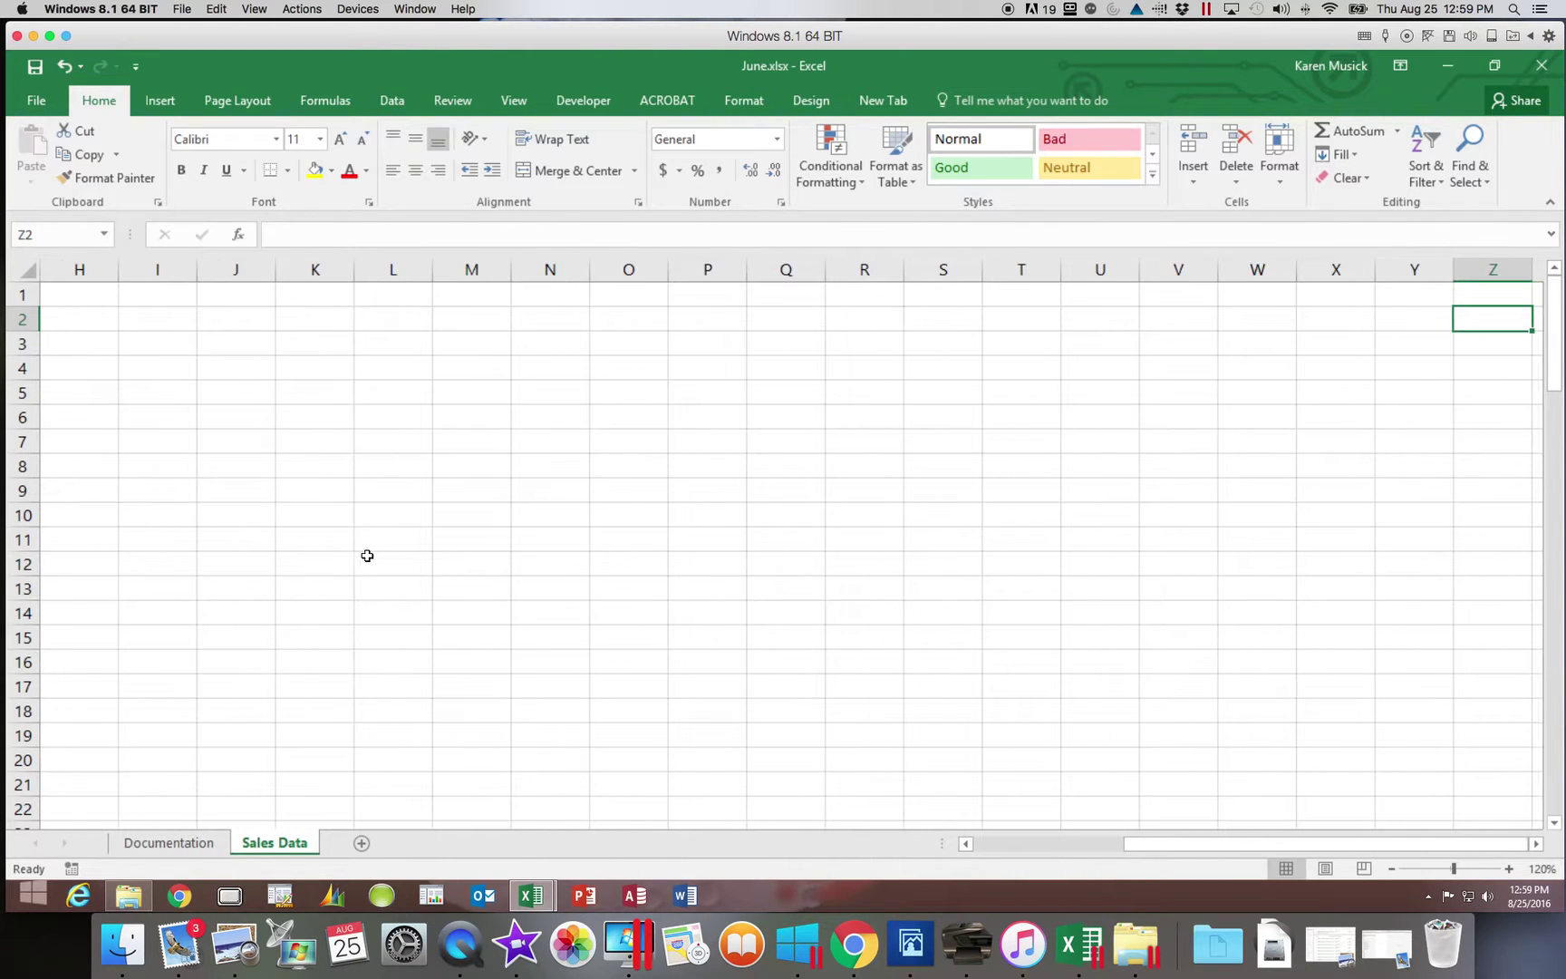
key(Left)
key(Left)
key(Left)
key(Left)
key(Left)
key(Left)
key(Left)
key(Left)
key(Left)
key(Left)
key(Left)
key(Left)
key(Left)
key(Left)
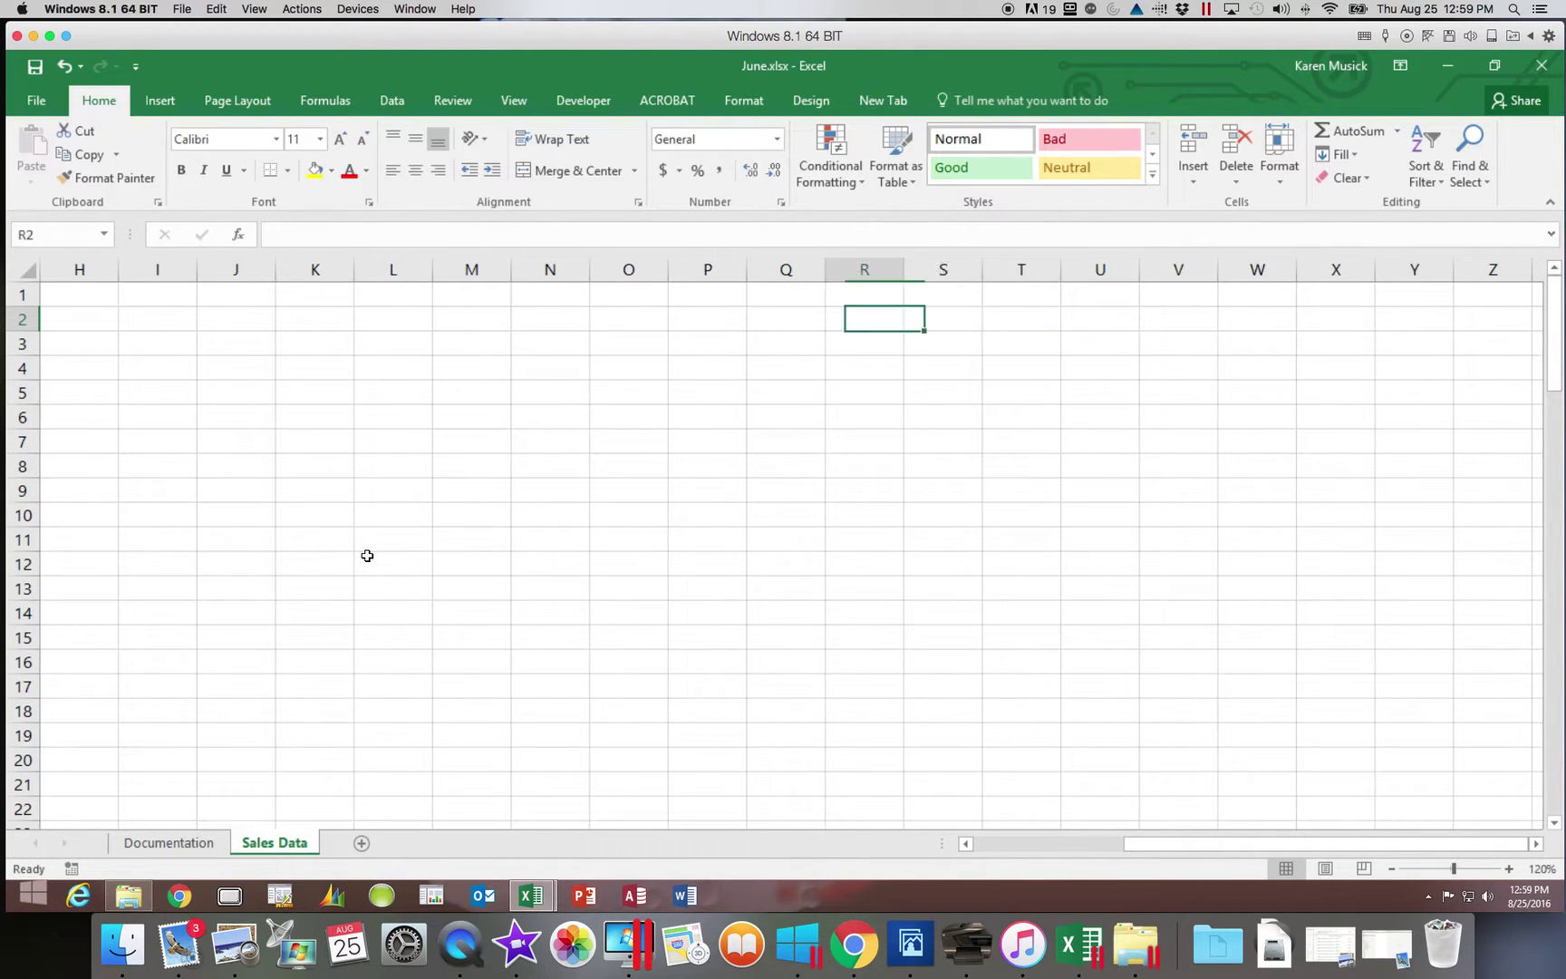
key(Left)
key(Left)
key(Left)
key(Left)
key(Left)
key(Left)
key(Left)
key(Left)
key(Left)
key(Left)
key(Left)
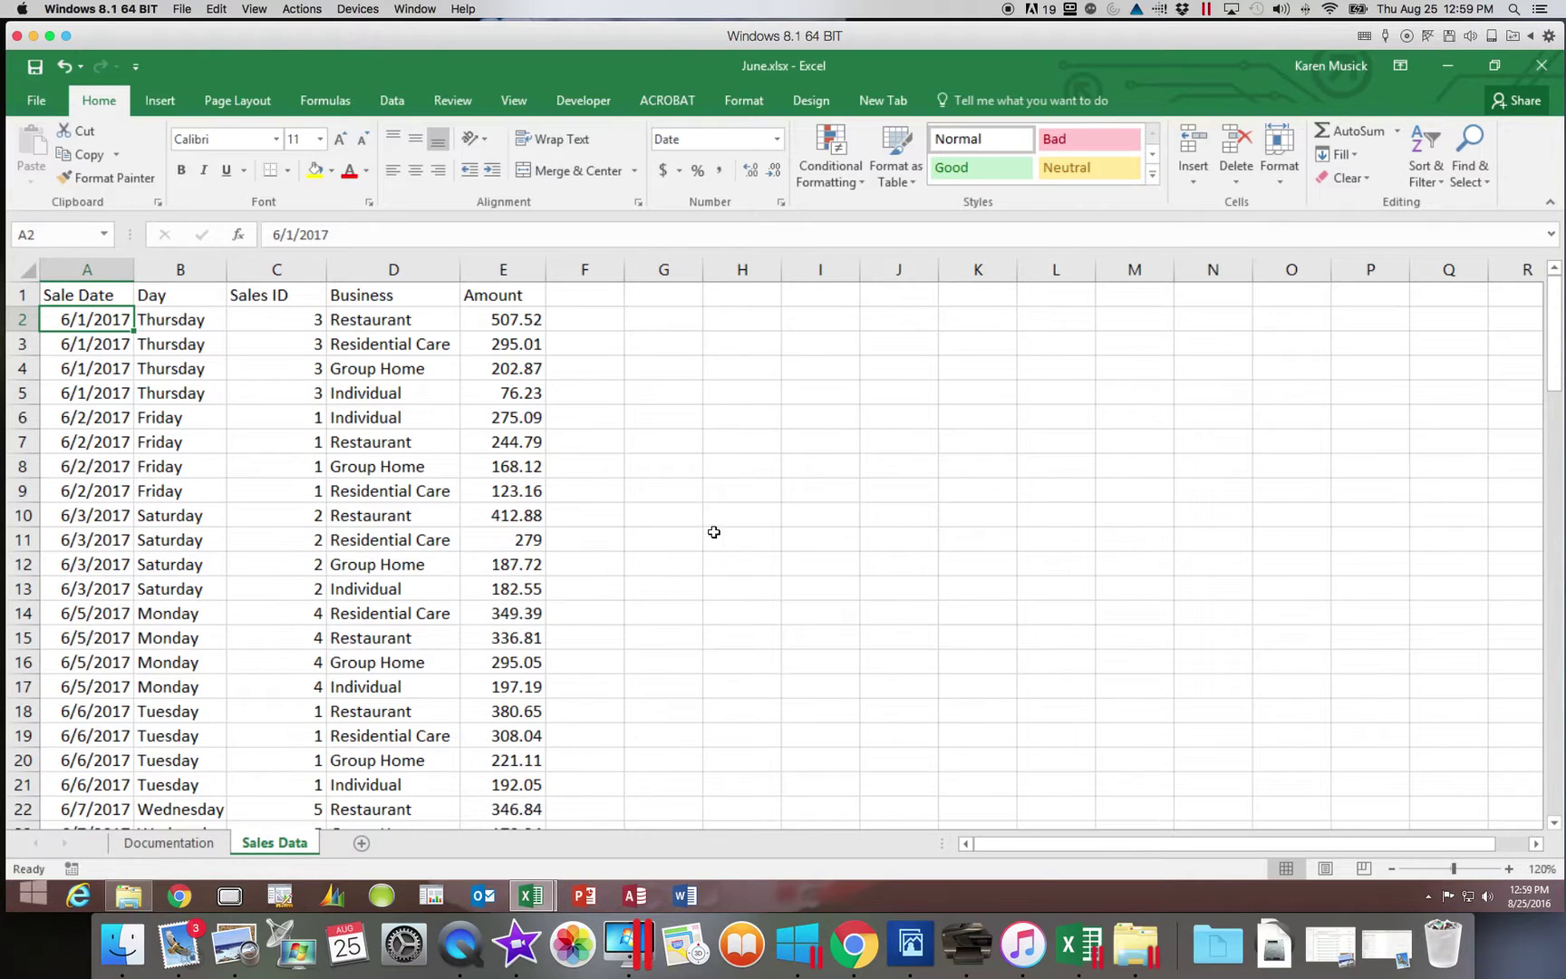
Apply View > Freeze Panes > Freeze Top Row to pin the Sale Date–Amount headers.
click(523, 107)
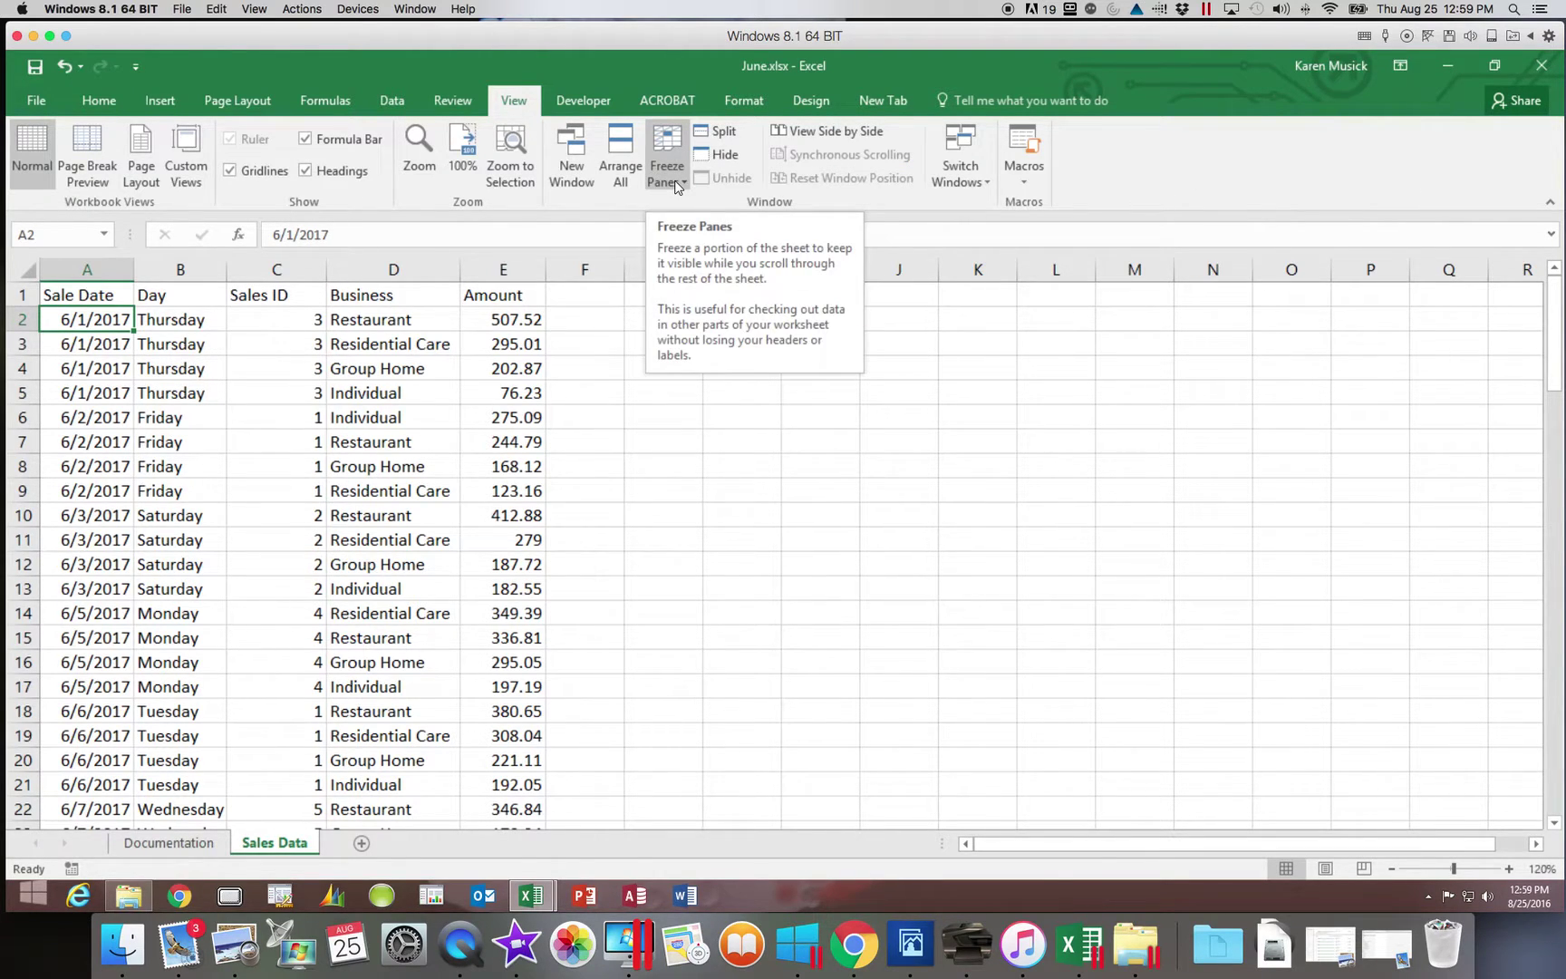
click(686, 186)
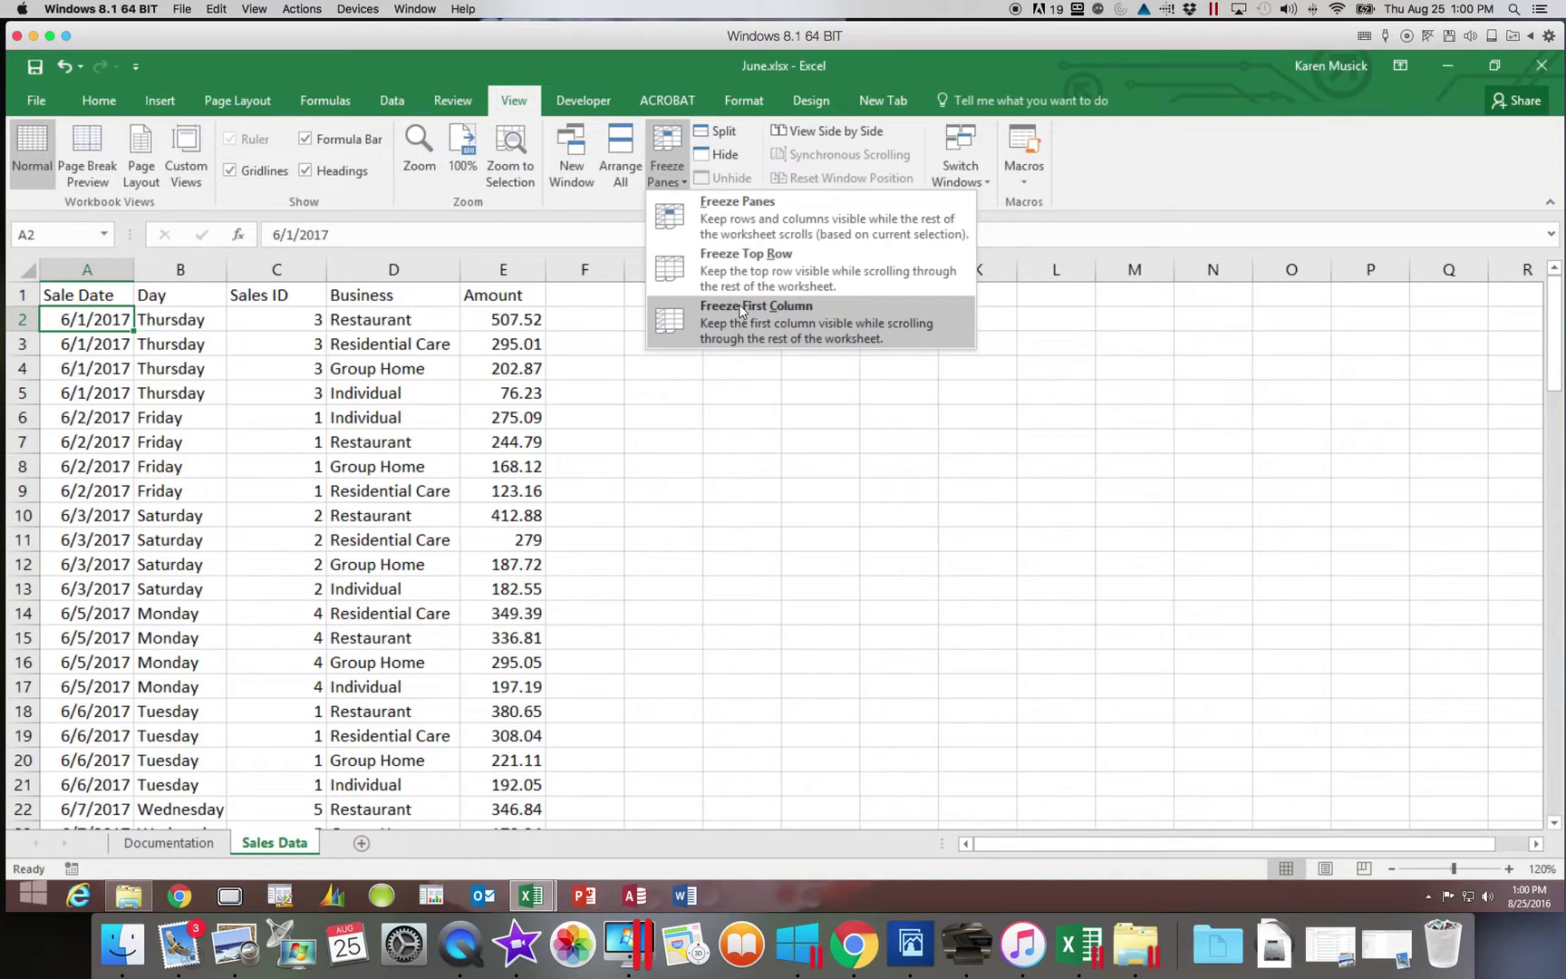
click(742, 269)
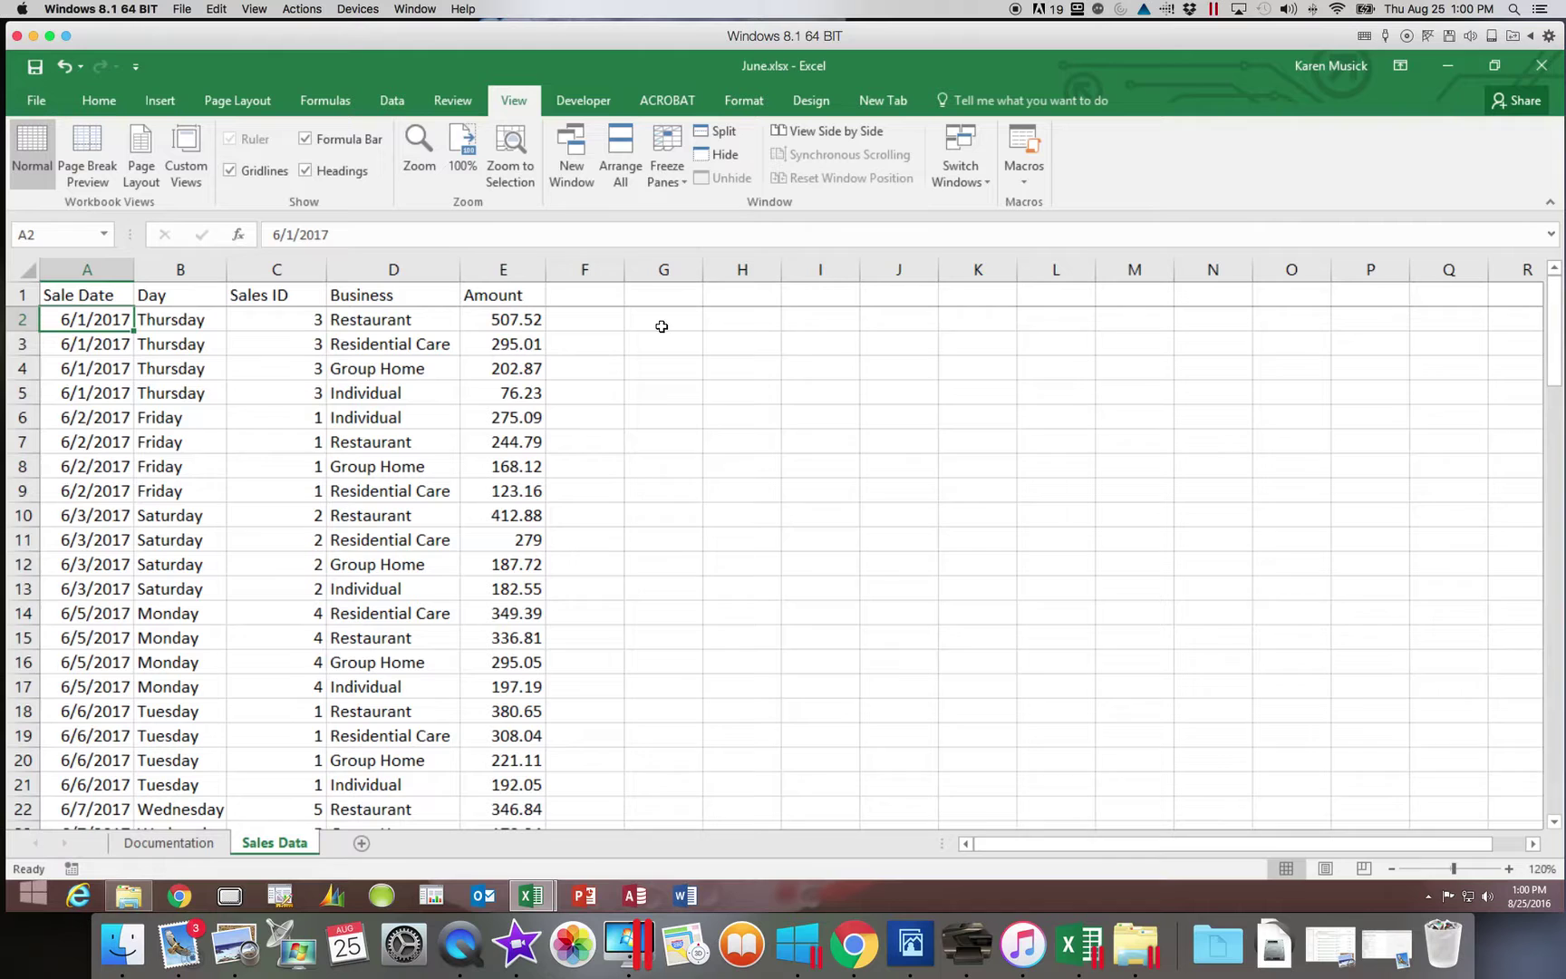
Scroll down past row 102 and back up to A1, confirming the headers stay pinned.
key(Down)
key(Down)
key(Down)
key(Down)
key(Down)
key(Down)
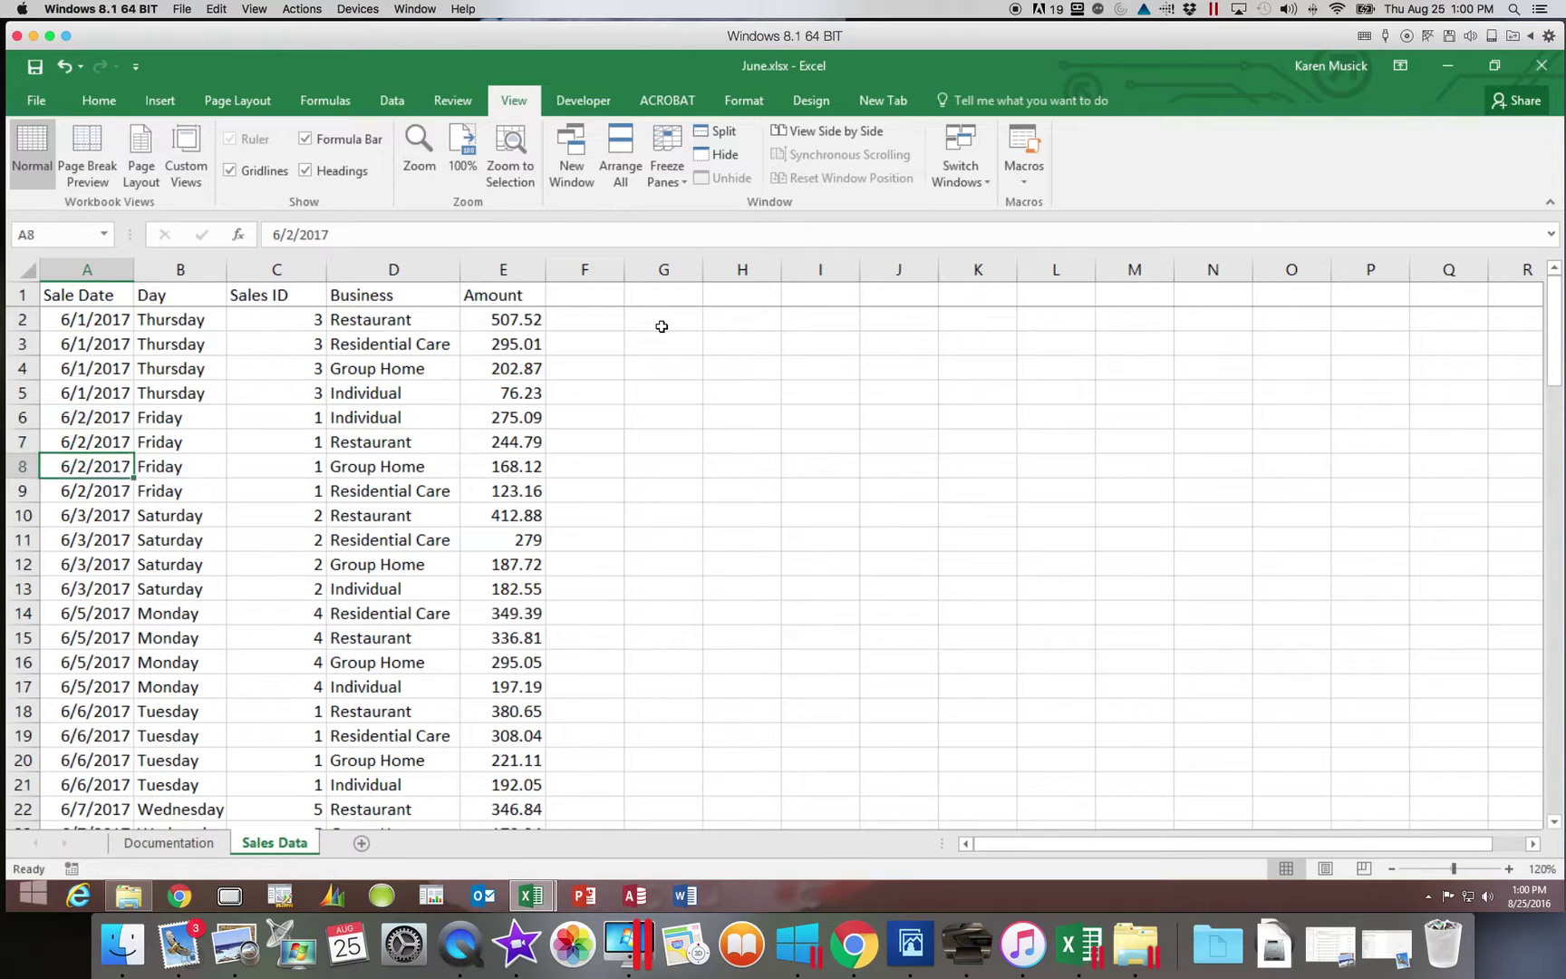
key(Down)
key(Down)
key(Down)
key(Down)
key(Down)
key(Down)
key(Down)
key(Down)
key(Down)
key(Down)
key(Down)
key(Down)
key(Down)
key(Down)
key(Down)
key(Down)
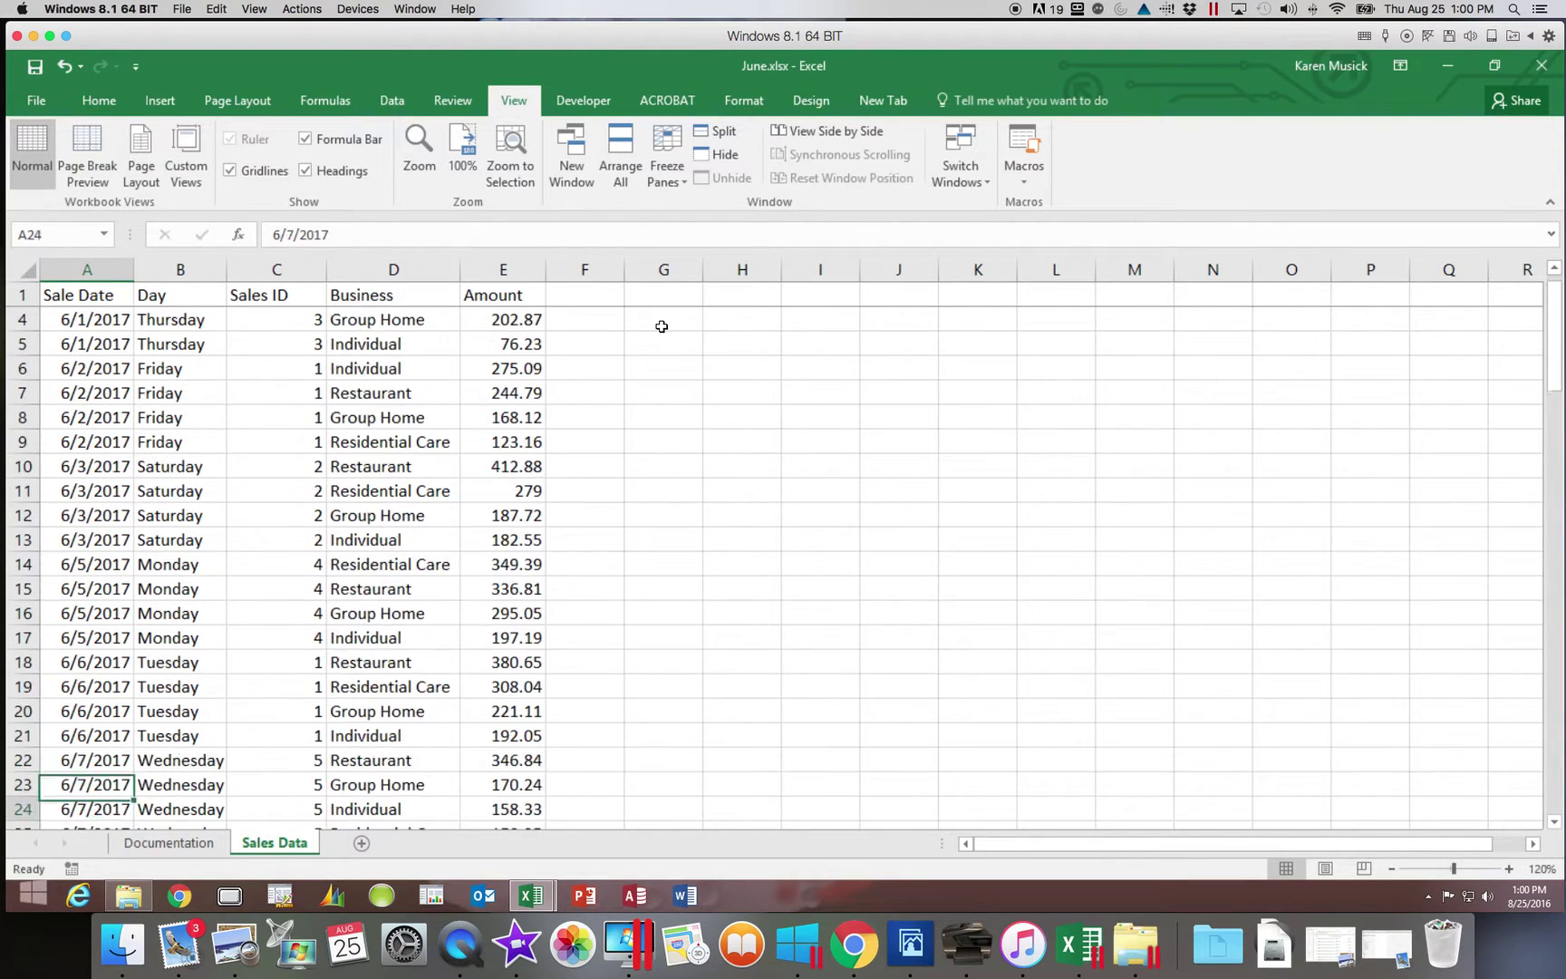
key(Down)
key(Down)
key(Down)
key(Down)
key(Down)
key(Down)
key(Down)
key(Down)
key(Down)
key(Down)
key(Down)
key(Down)
key(Down)
key(Down)
key(Down)
key(Down)
key(Down)
key(Down)
key(Down)
key(Down)
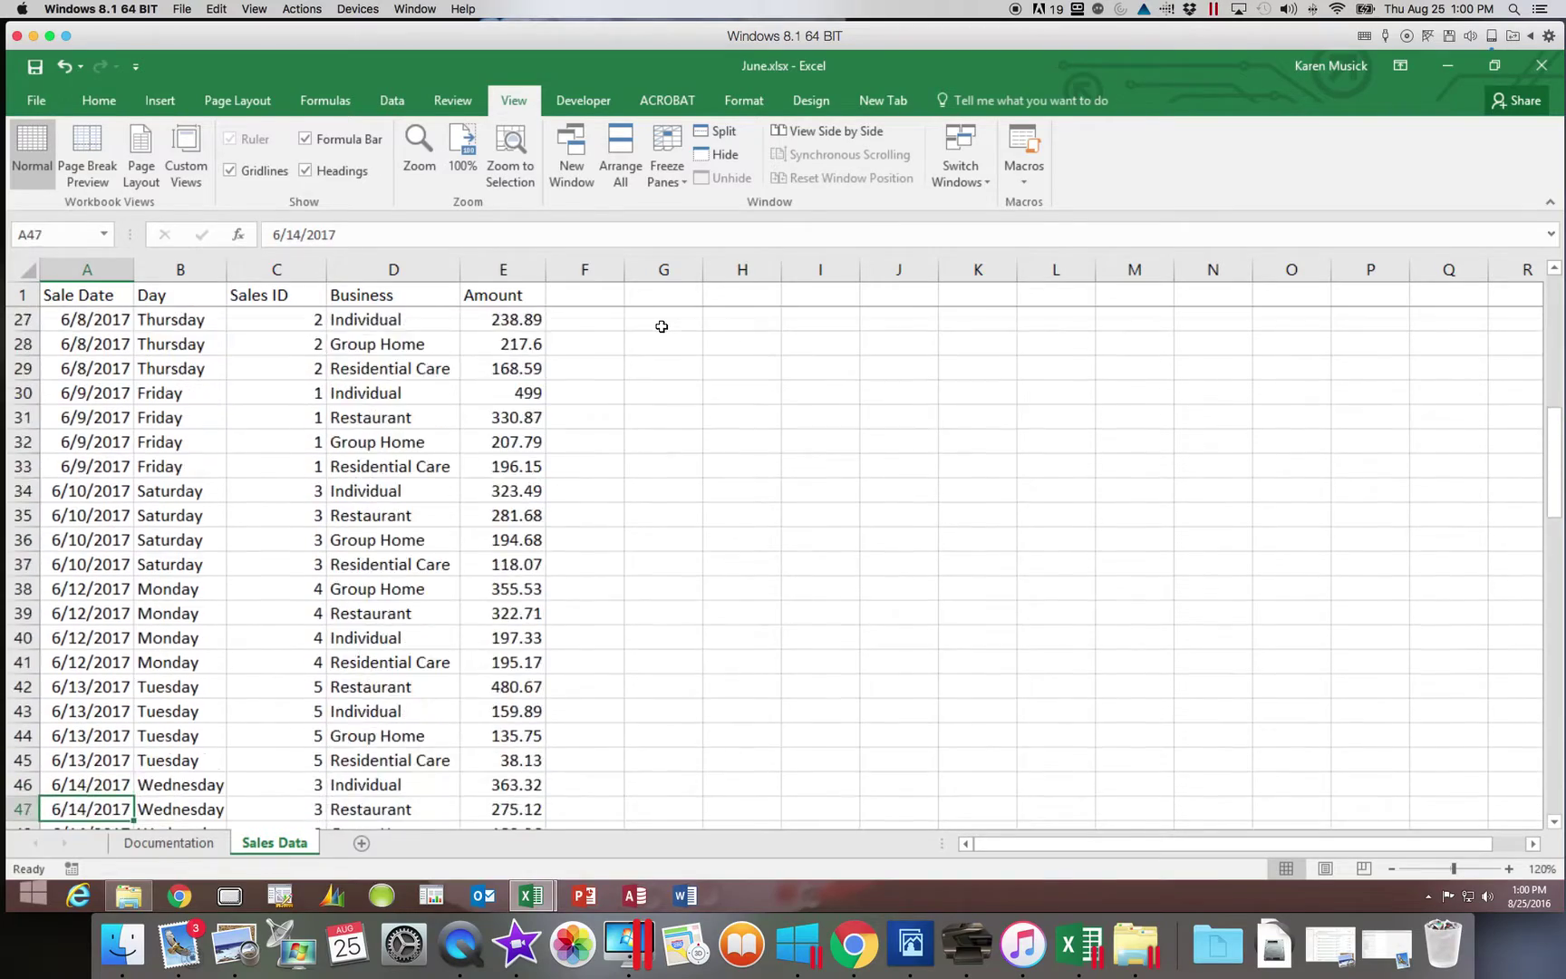
key(Down)
key(Down)
key(Down)
key(Down)
key(Down)
key(Down)
key(Down)
key(Down)
key(Down)
key(Down)
key(Down)
key(Down)
key(Down)
key(Down)
key(Down)
key(Down)
key(Down)
key(Down)
key(Down)
key(Down)
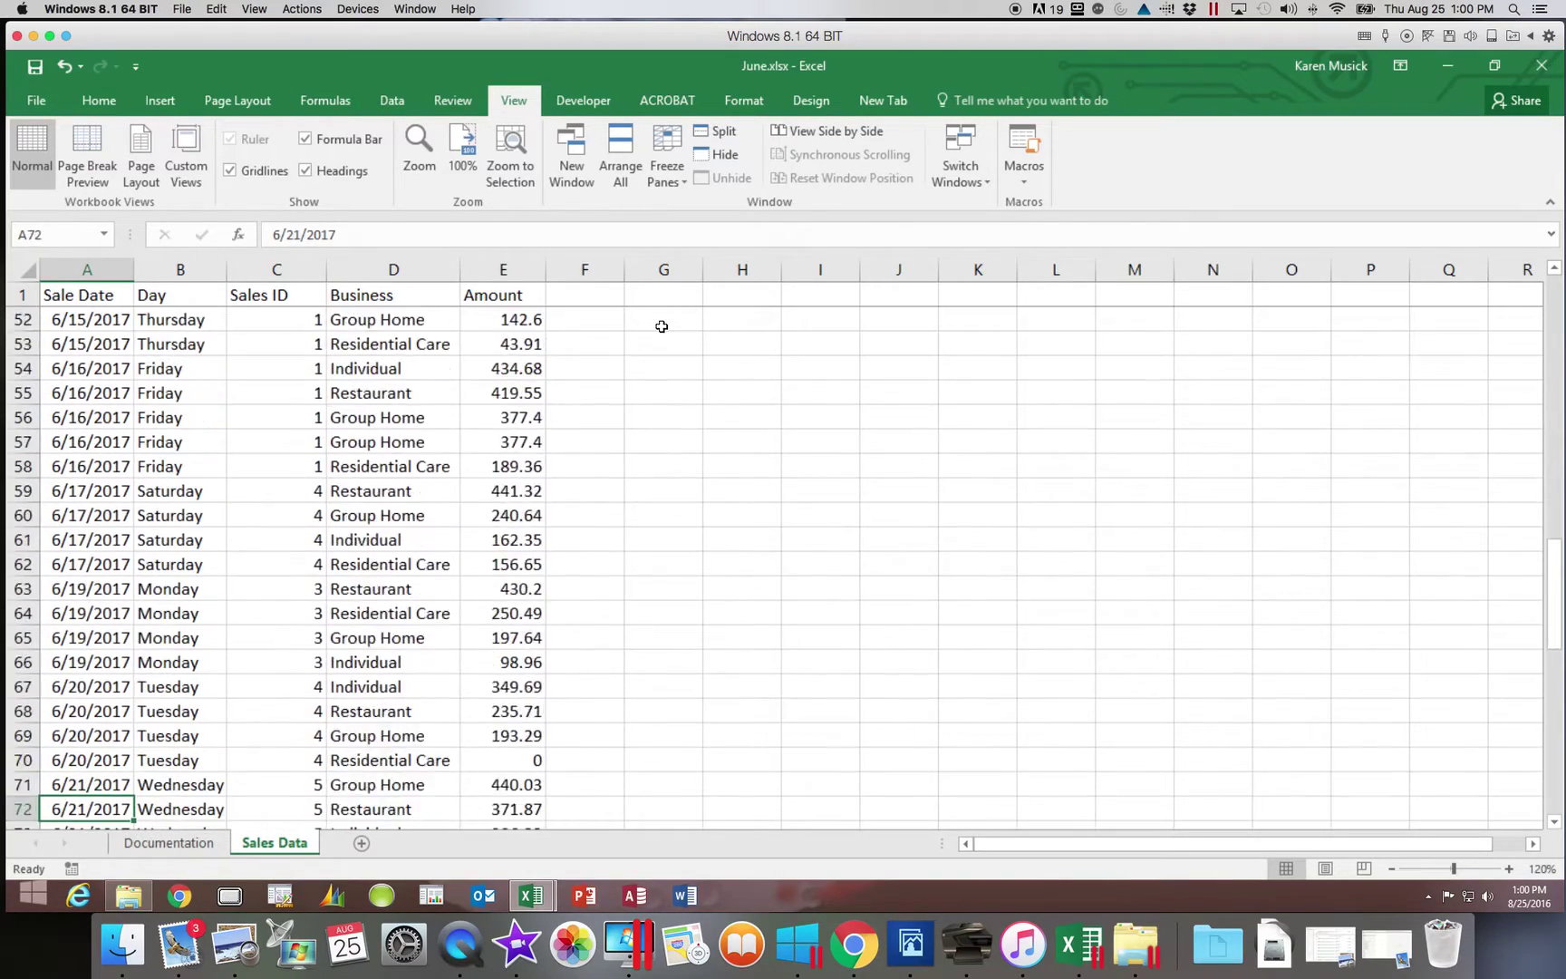
key(Down)
key(Down)
key(Down)
key(Down)
key(Down)
key(Down)
key(Down)
key(Down)
key(Down)
key(Down)
key(Down)
key(Down)
key(Down)
key(Down)
key(Down)
key(Down)
key(Down)
key(Down)
key(Down)
key(Down)
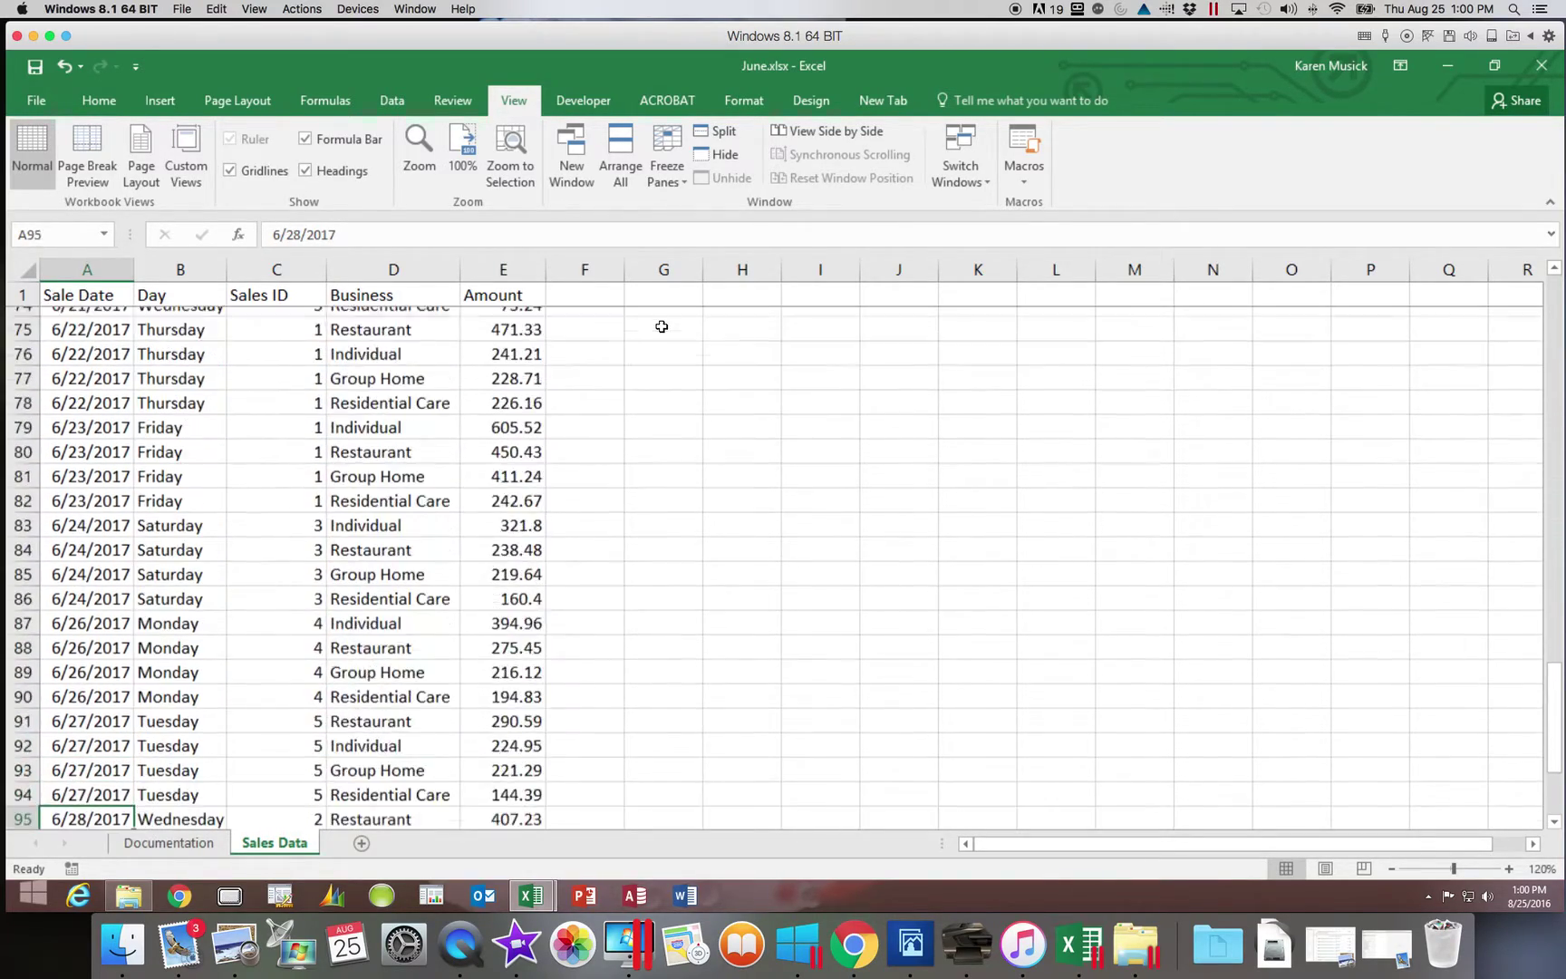
key(Down)
key(Down)
key(Down)
key(Down)
key(Down)
key(Down)
key(Down)
key(Down)
key(Down)
key(Down)
key(Down)
key(Down)
key(Down)
key(Down)
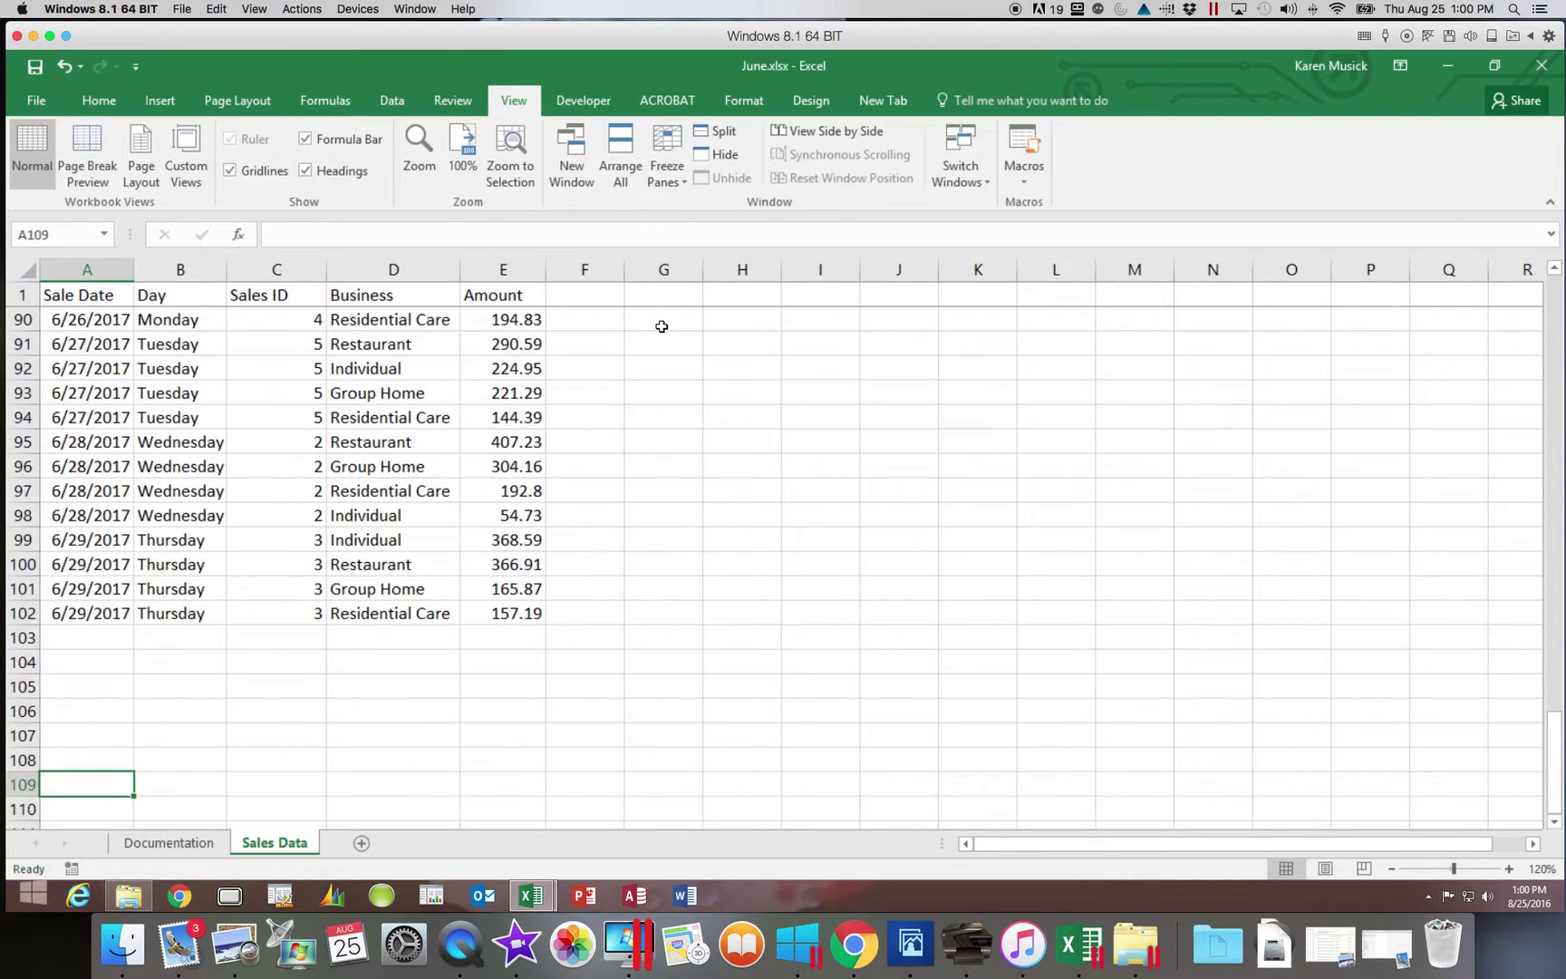
key(Up)
key(Up)
key(Up)
key(Up)
key(Up)
key(Up)
key(Up)
key(Up)
key(Up)
key(Up)
key(Up)
key(Up)
key(Up)
key(Up)
key(Up)
key(Up)
key(Up)
key(Up)
key(Up)
key(Up)
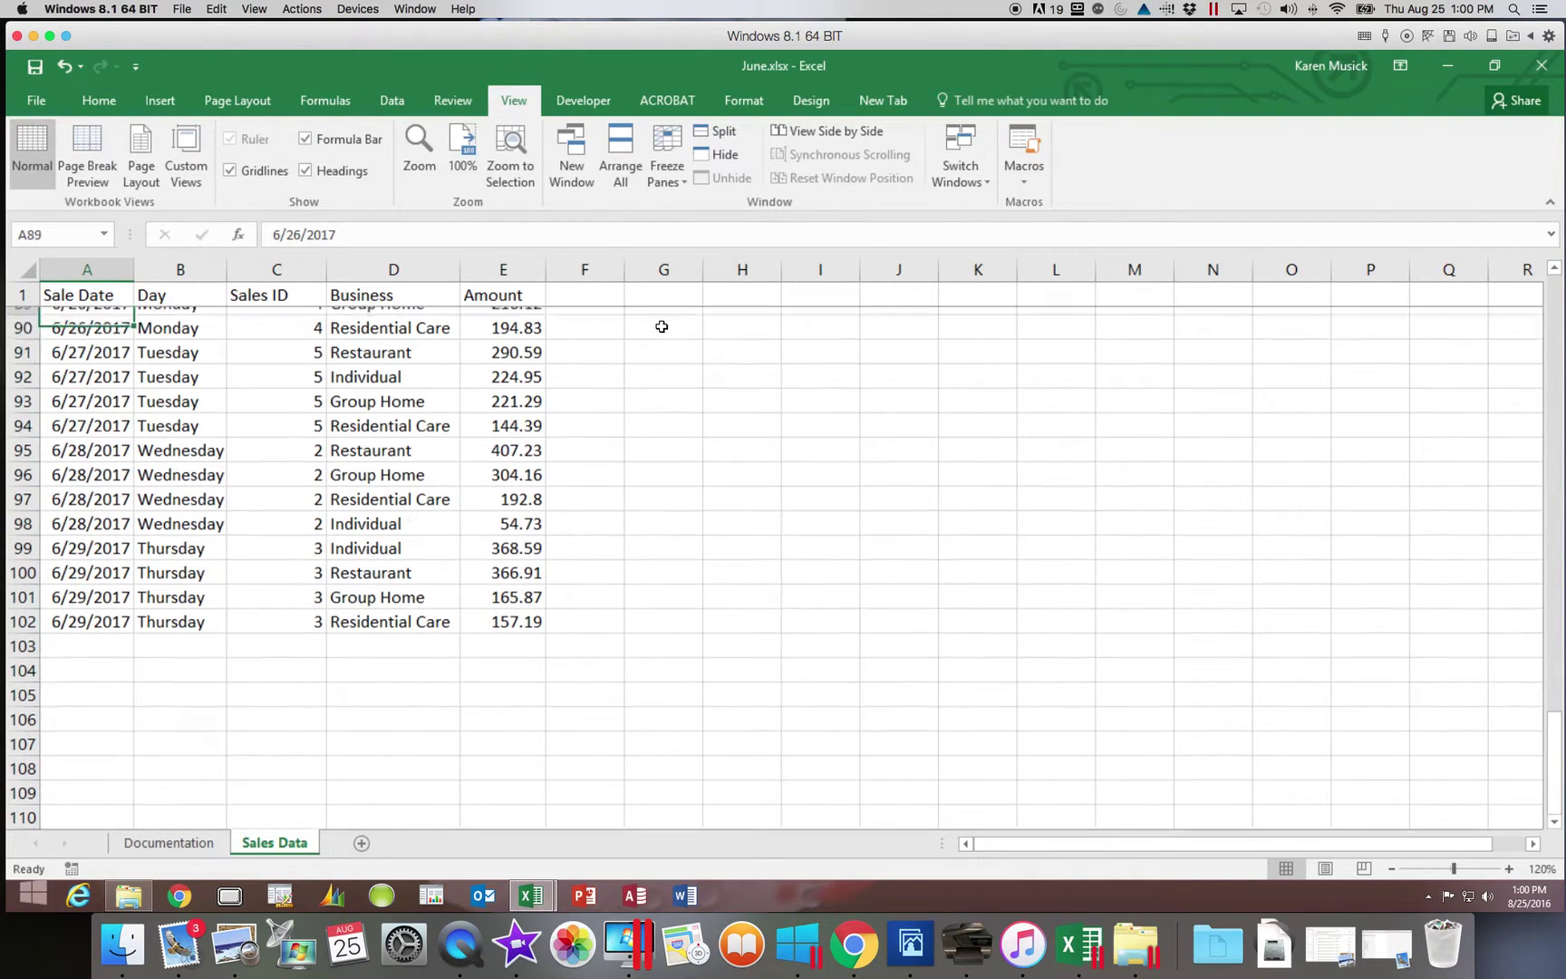
key(Up)
key(Up)
key(Up)
key(Up)
key(Up)
key(Up)
key(Up)
key(Up)
key(Up)
key(Up)
key(Up)
key(Up)
key(Up)
key(Up)
key(Up)
key(Up)
key(Up)
key(Up)
key(Up)
key(Up)
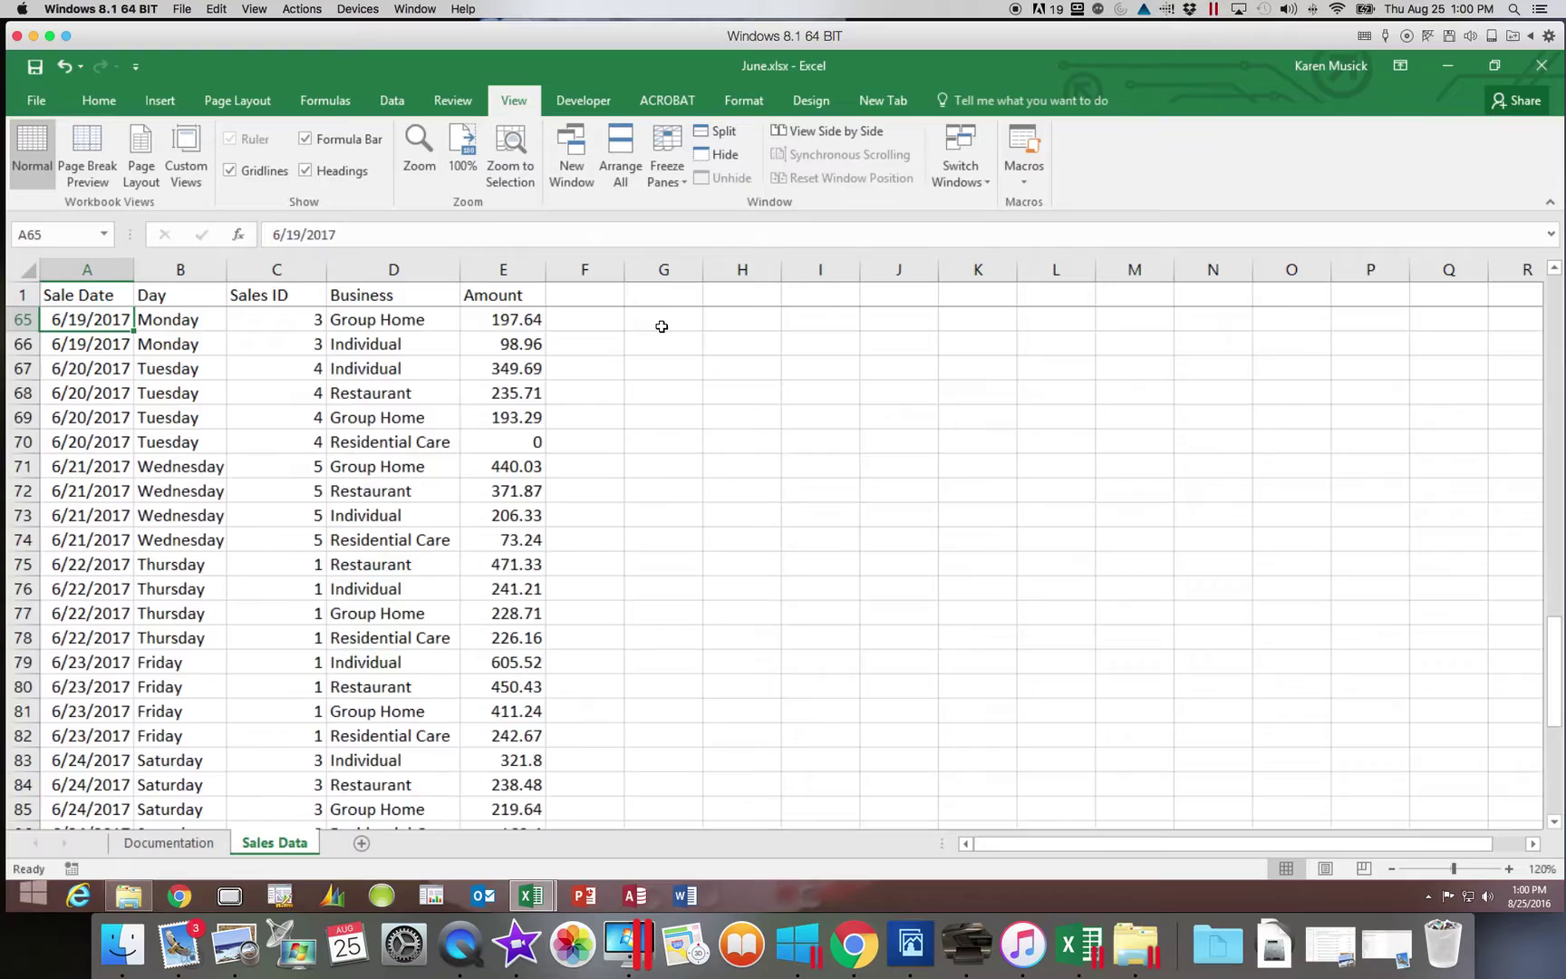
key(Up)
key(Up)
key(Up)
key(Up)
key(Up)
key(Up)
key(Up)
key(Up)
key(Up)
key(Up)
key(Up)
key(Up)
key(Up)
key(Up)
key(Up)
key(Up)
key(Up)
key(Up)
key(Up)
key(Up)
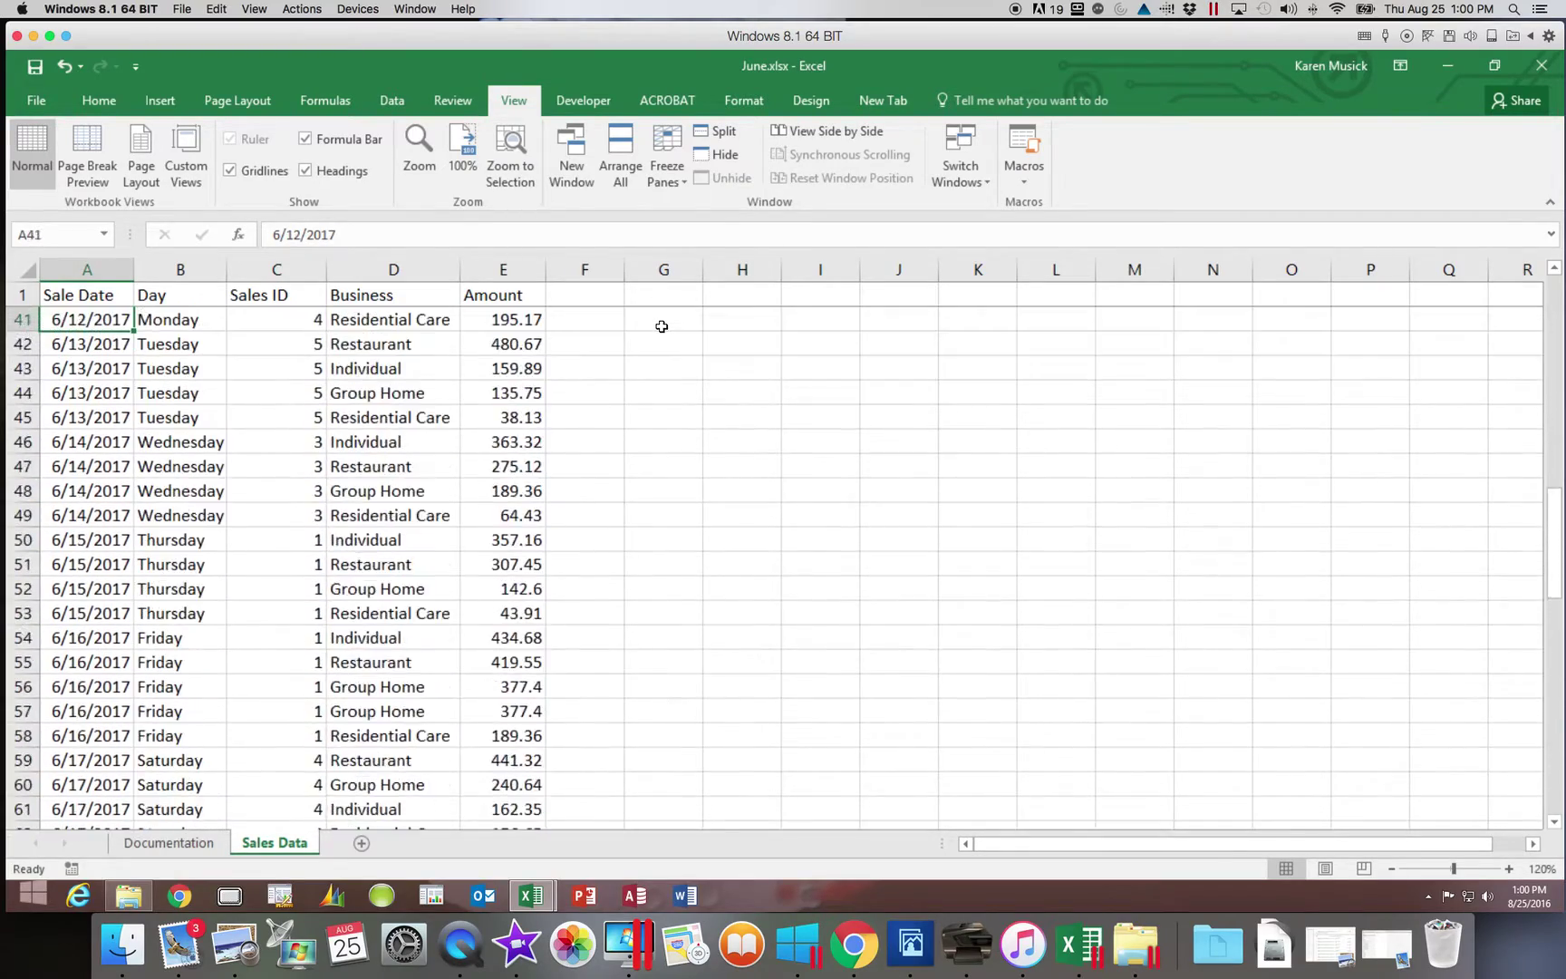
key(Up)
key(Up)
key(Up)
key(Up)
key(Up)
key(Up)
key(Up)
key(Up)
key(Up)
key(Up)
key(Up)
key(Up)
key(Up)
key(Up)
key(Up)
key(Up)
key(Up)
key(Up)
key(Up)
key(Up)
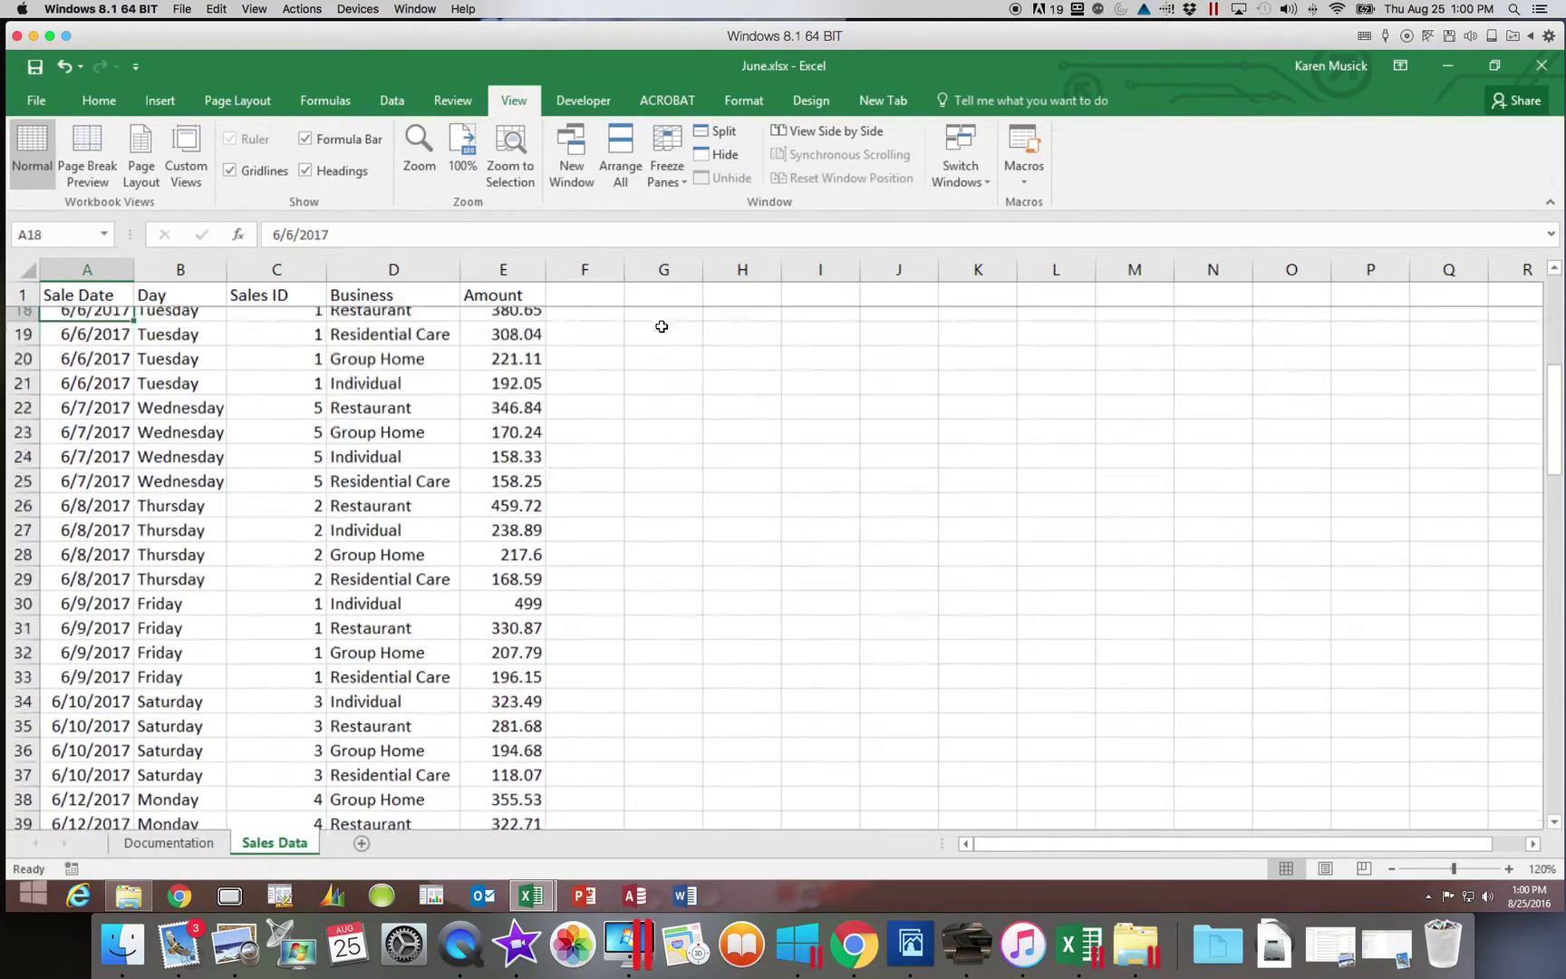
key(Up)
key(Up)
key(Up)
key(Up)
key(Up)
key(Up)
key(Up)
key(Up)
key(Up)
key(Up)
key(Up)
key(Up)
key(Up)
key(Up)
key(Up)
key(Up)
key(Up)
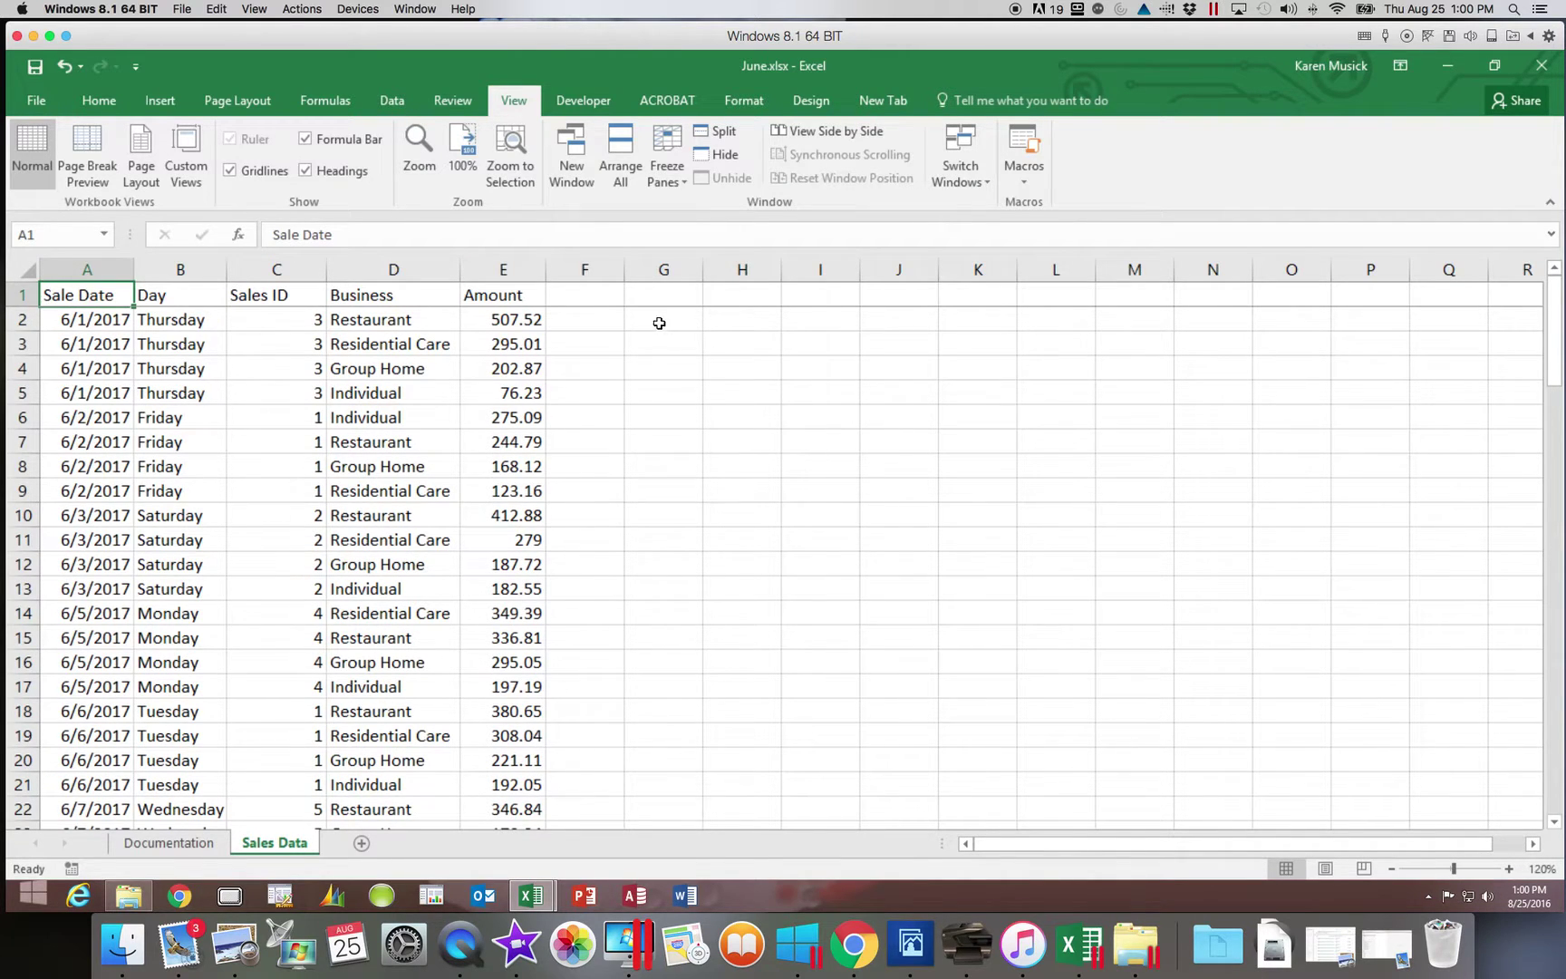
Choose Unfreeze Panes, then move down to row 31 to show the headers scrolling away.
click(674, 186)
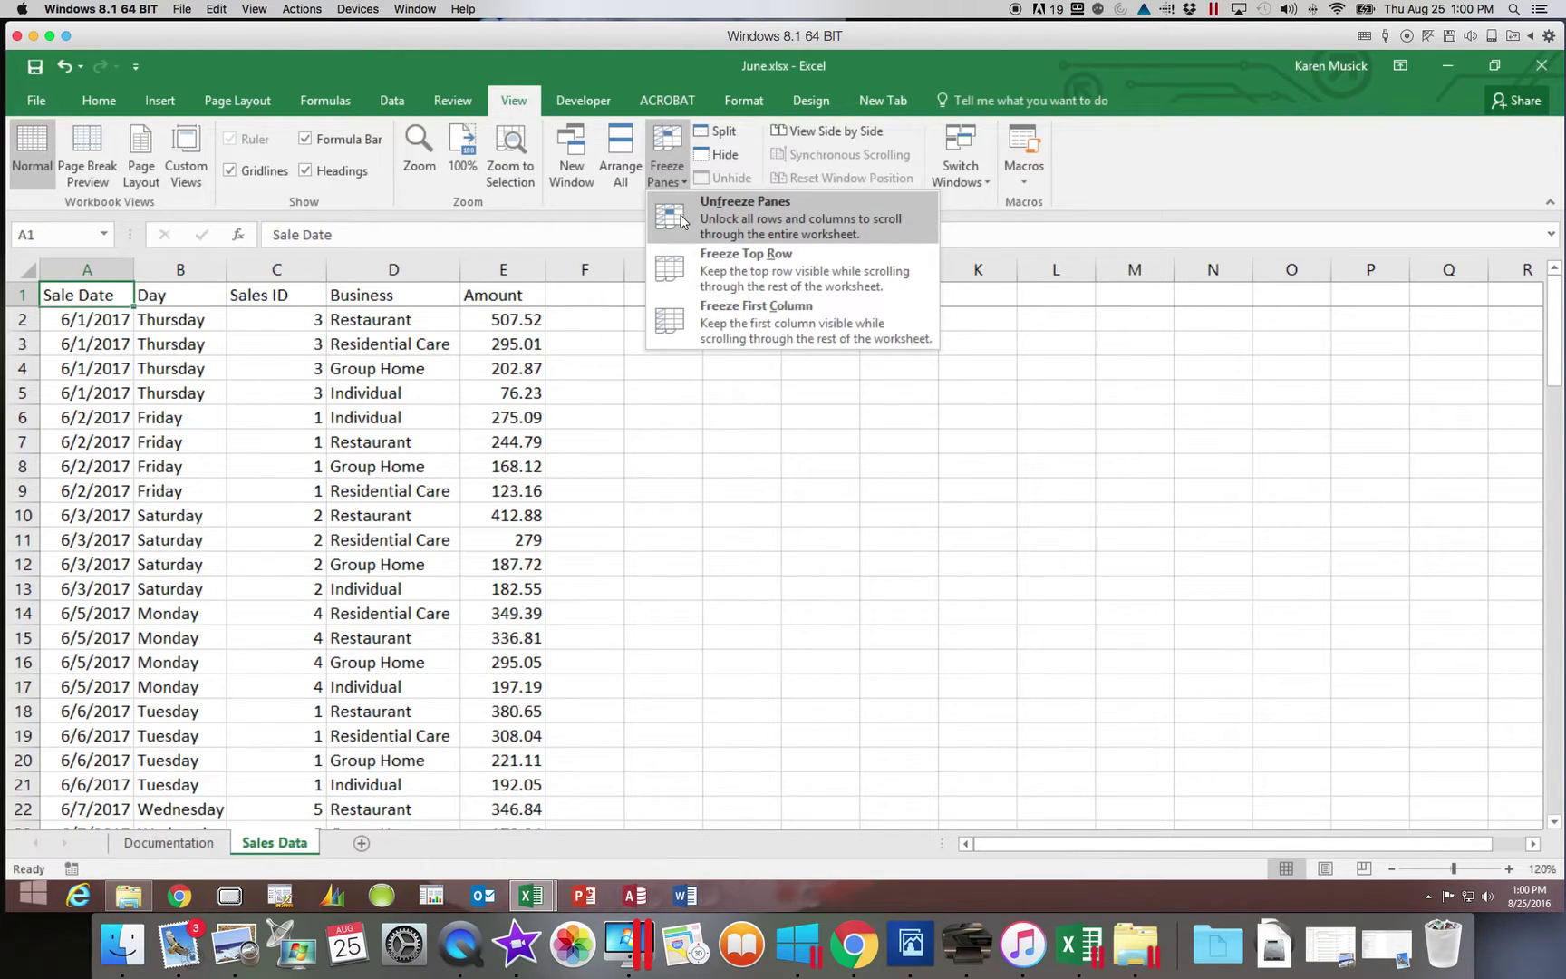
click(681, 220)
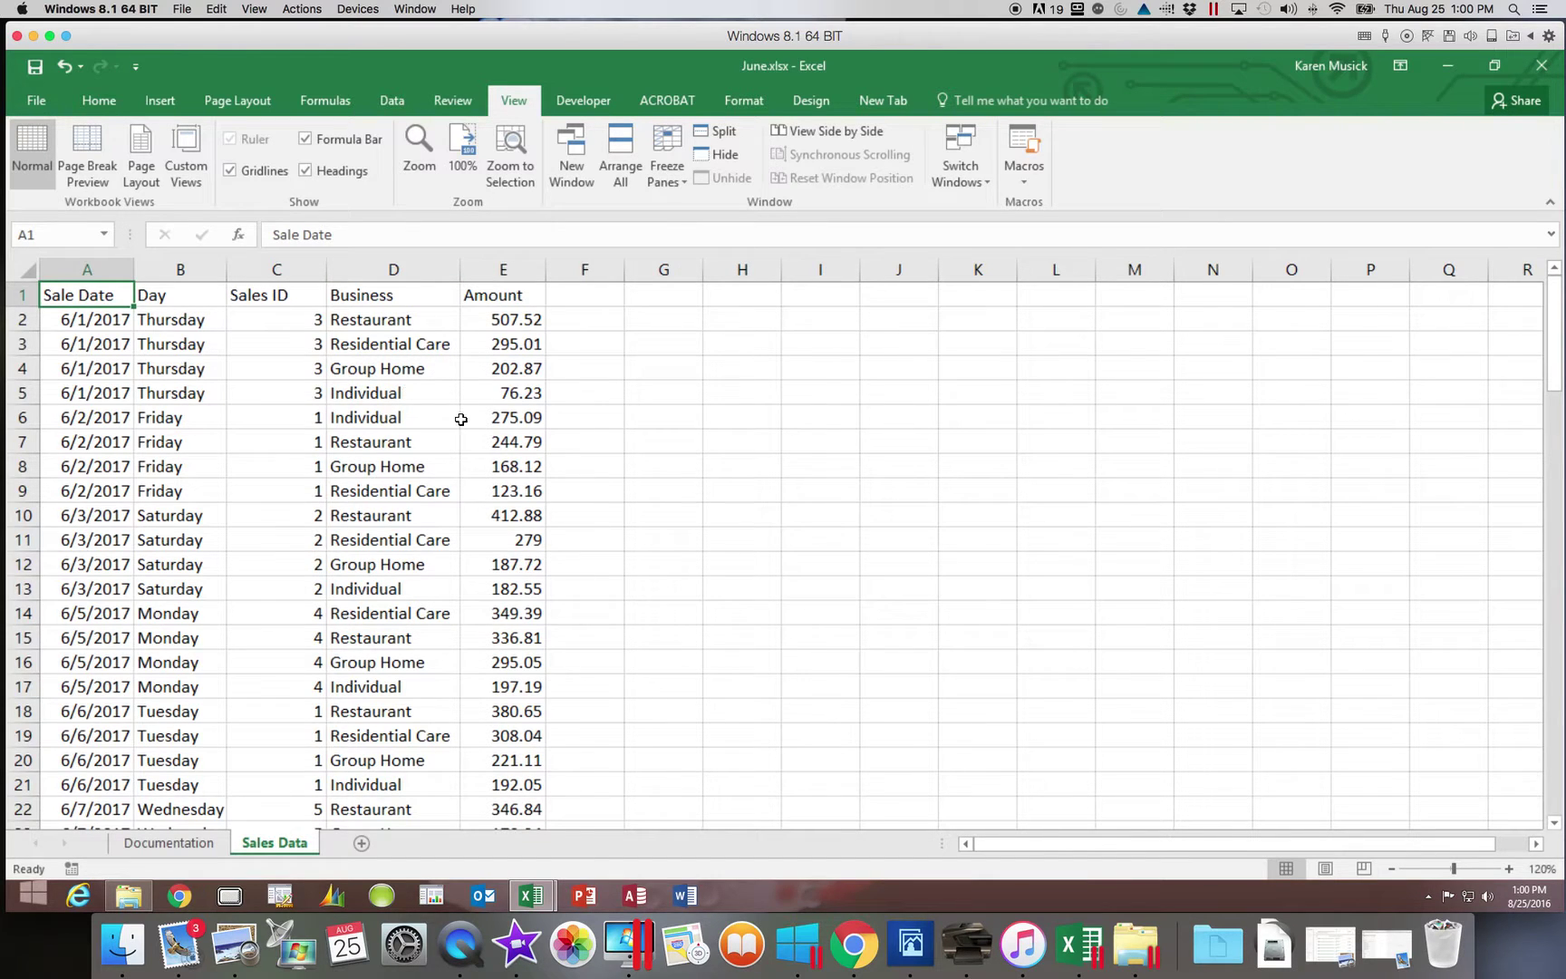
key(Down)
key(Down)
key(Down)
key(Down)
key(Down)
key(Down)
key(Down)
key(Down)
key(Down)
key(Down)
key(Down)
key(Down)
key(Down)
key(Down)
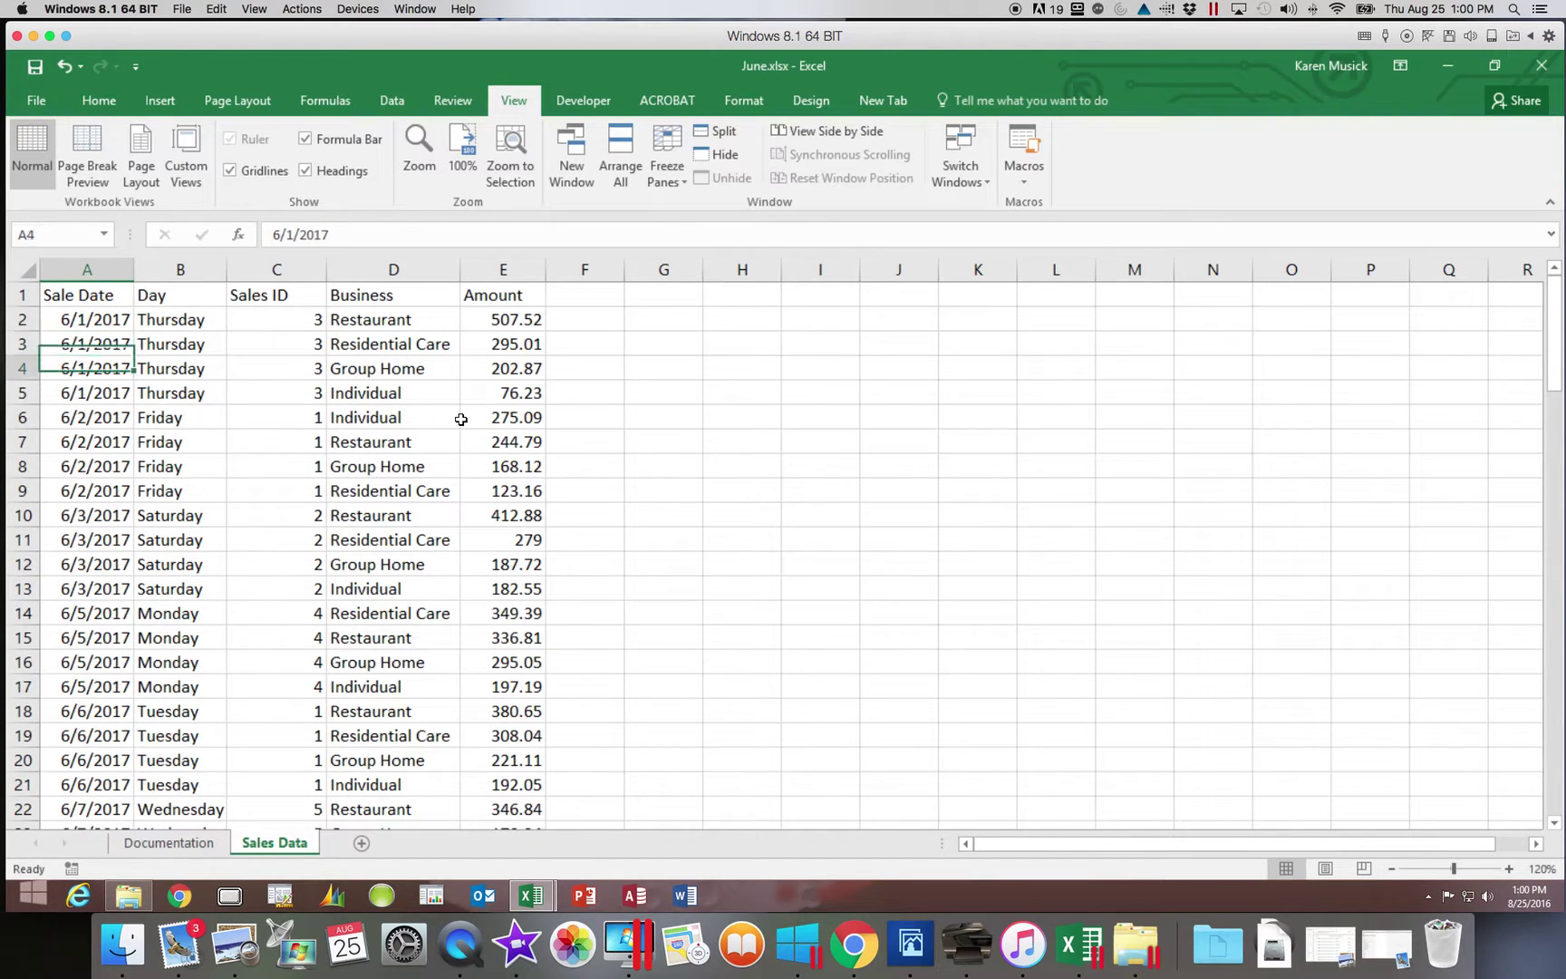
key(Down)
key(Down)
key(Down)
key(Down)
key(Down)
key(Down)
key(Down)
key(Down)
key(Down)
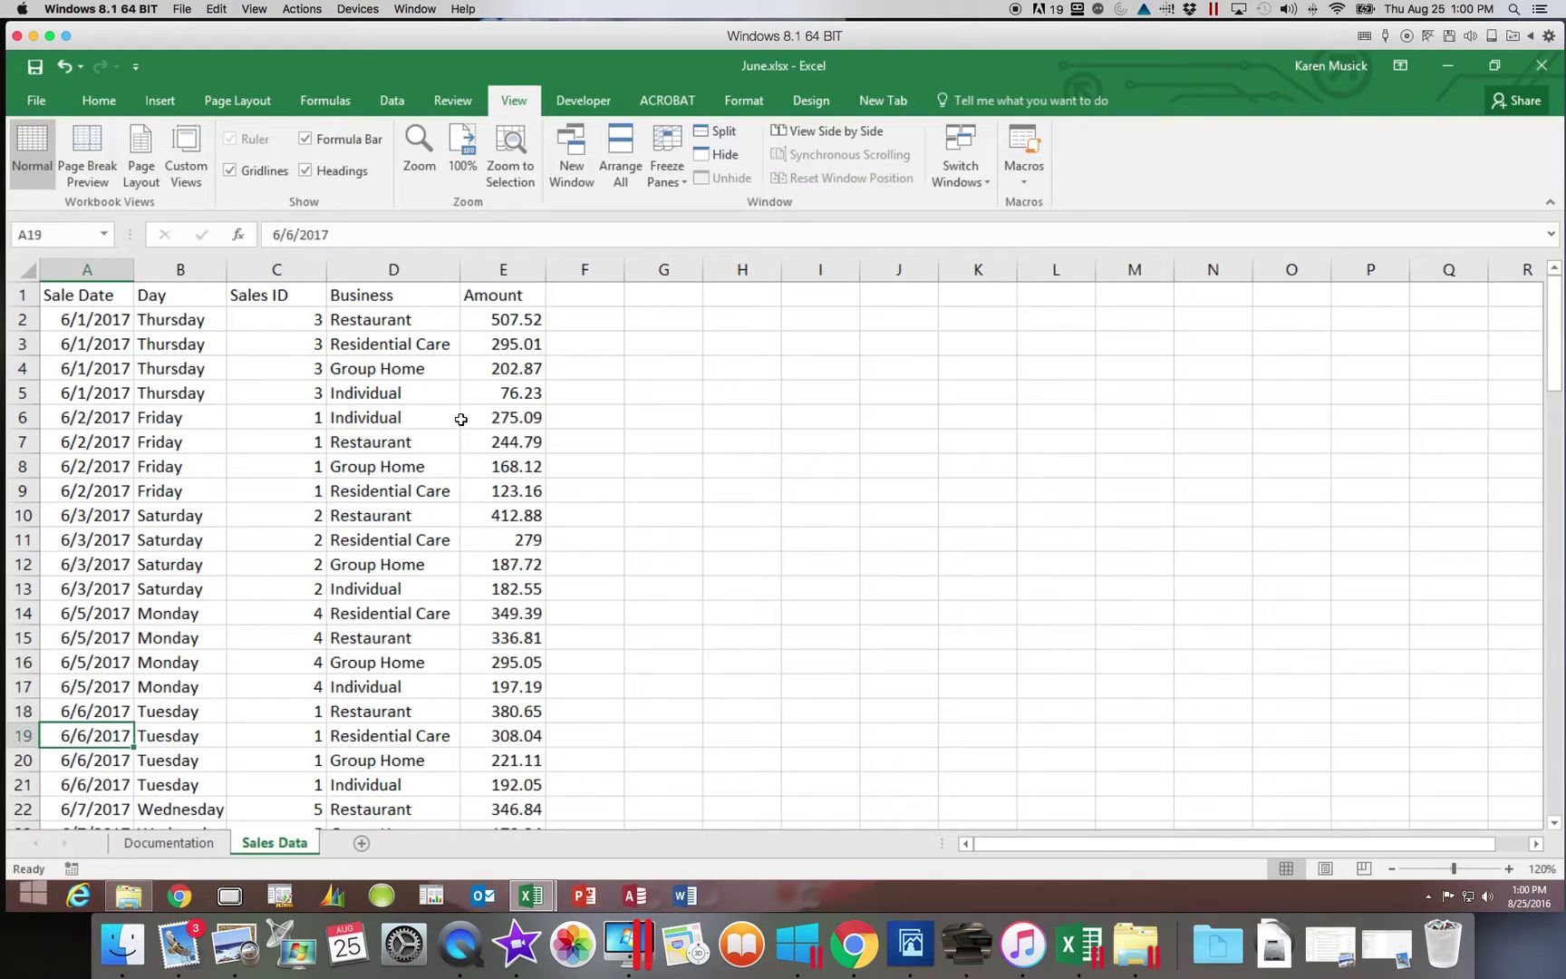
key(Down)
key(Down)
key(Down)
key(Down)
key(Down)
key(Down)
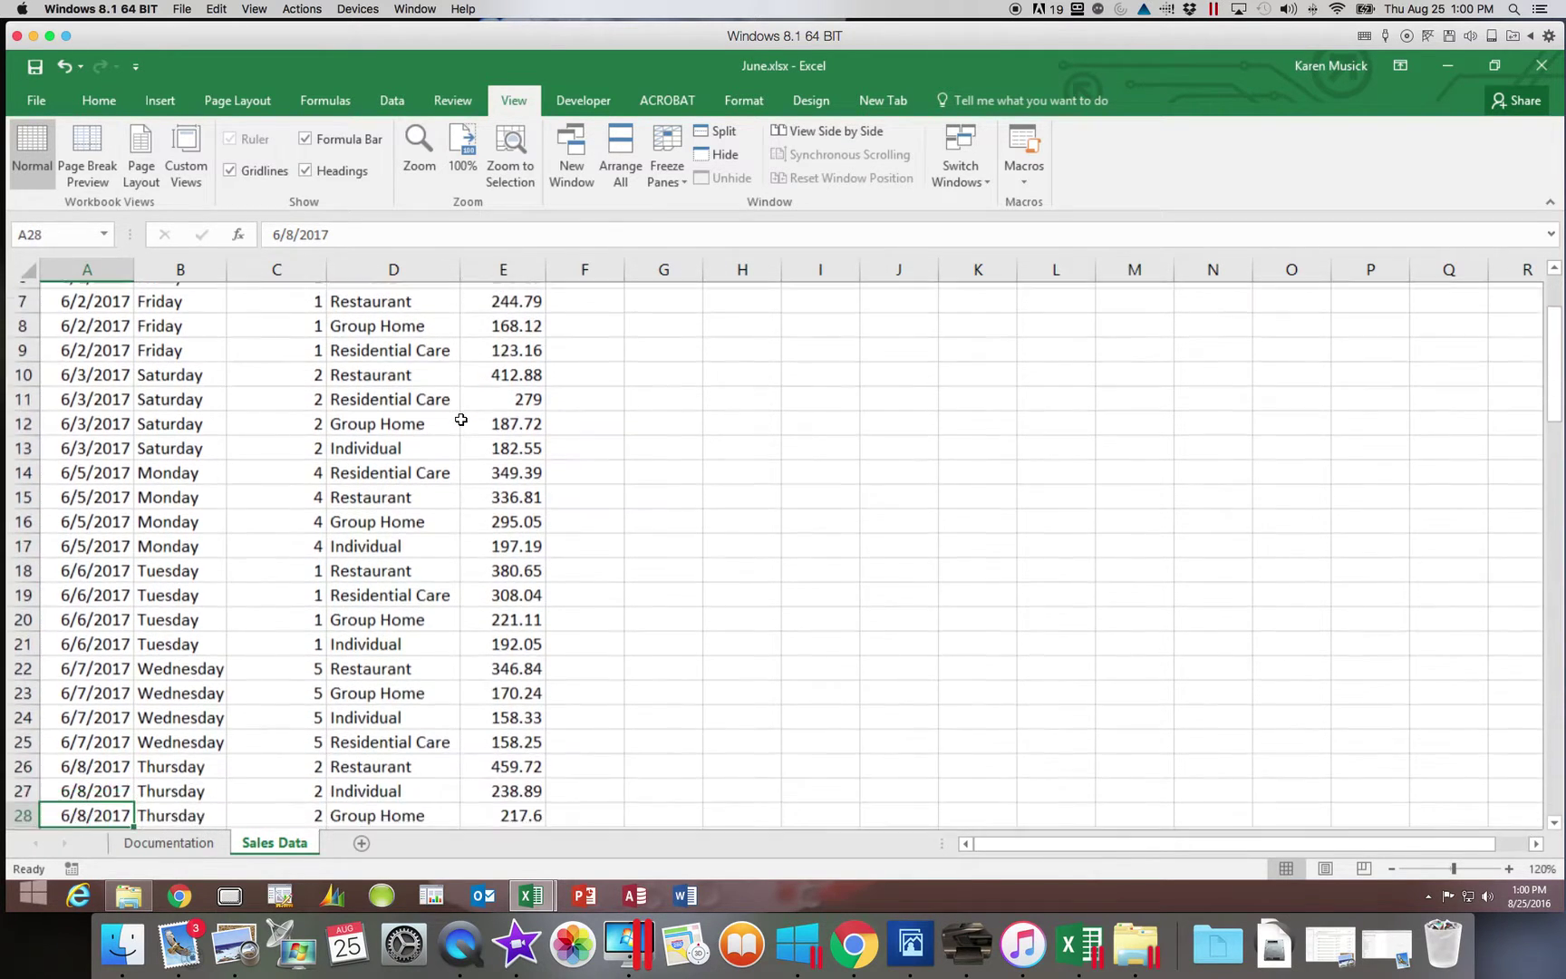
key(Down)
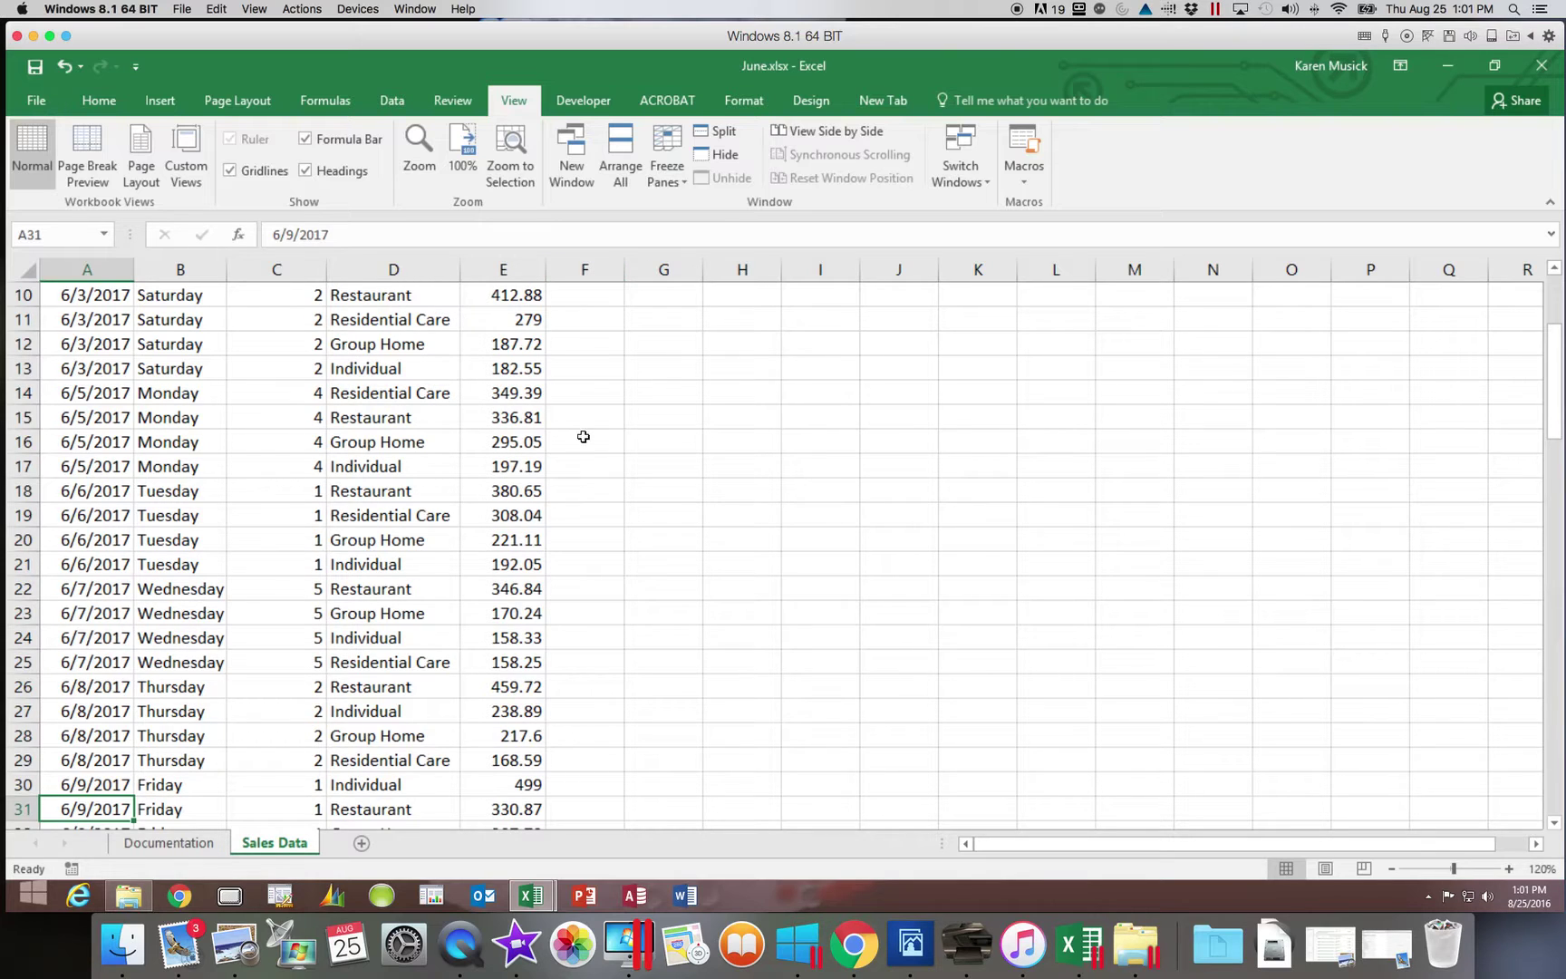
Apply Freeze Top Row with row 10 at the top, then test by moving down, up, and sideways.
click(672, 182)
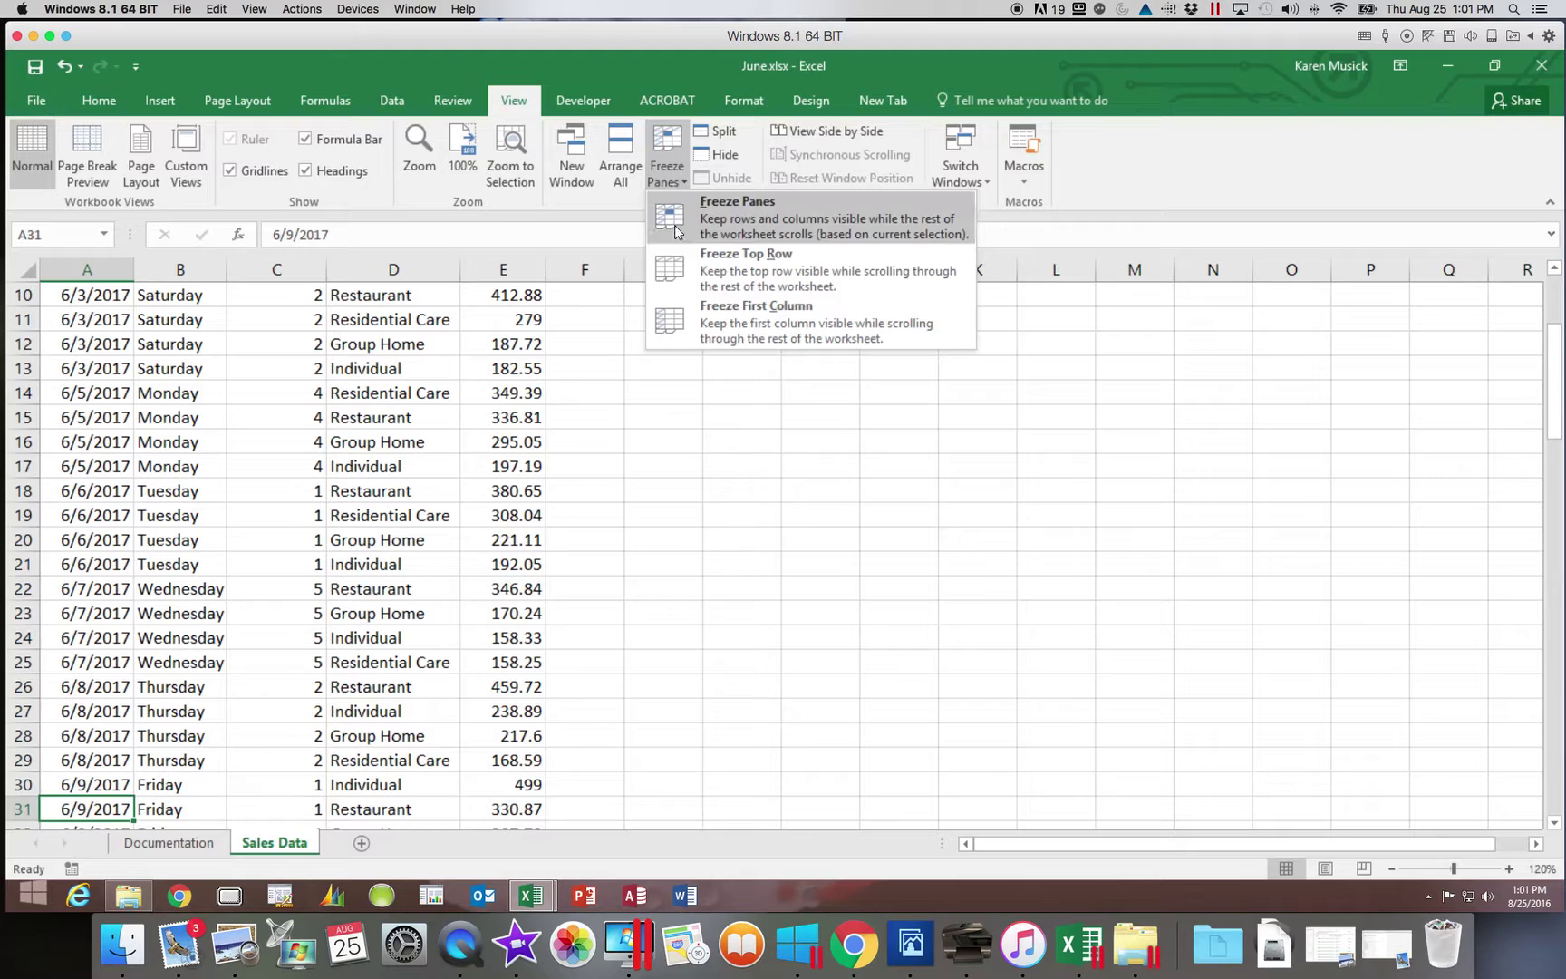
click(685, 272)
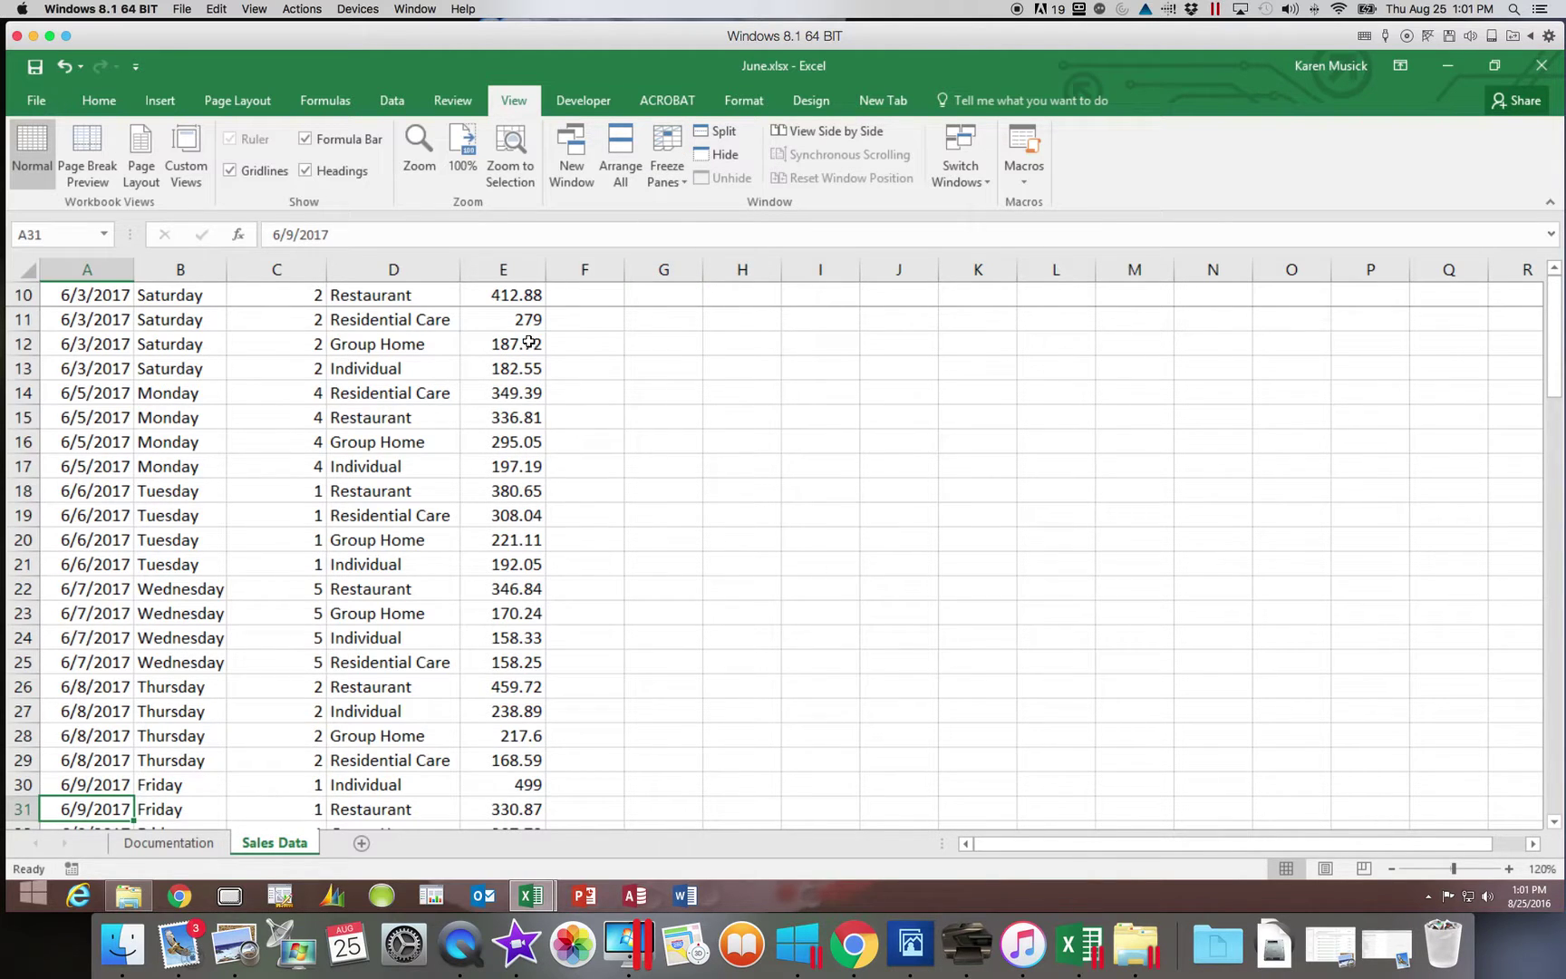
key(Down)
key(Down)
key(Down)
key(Down)
key(Down)
key(Down)
key(Down)
key(Down)
key(Down)
key(Down)
key(Down)
key(Down)
key(Down)
key(Down)
key(Down)
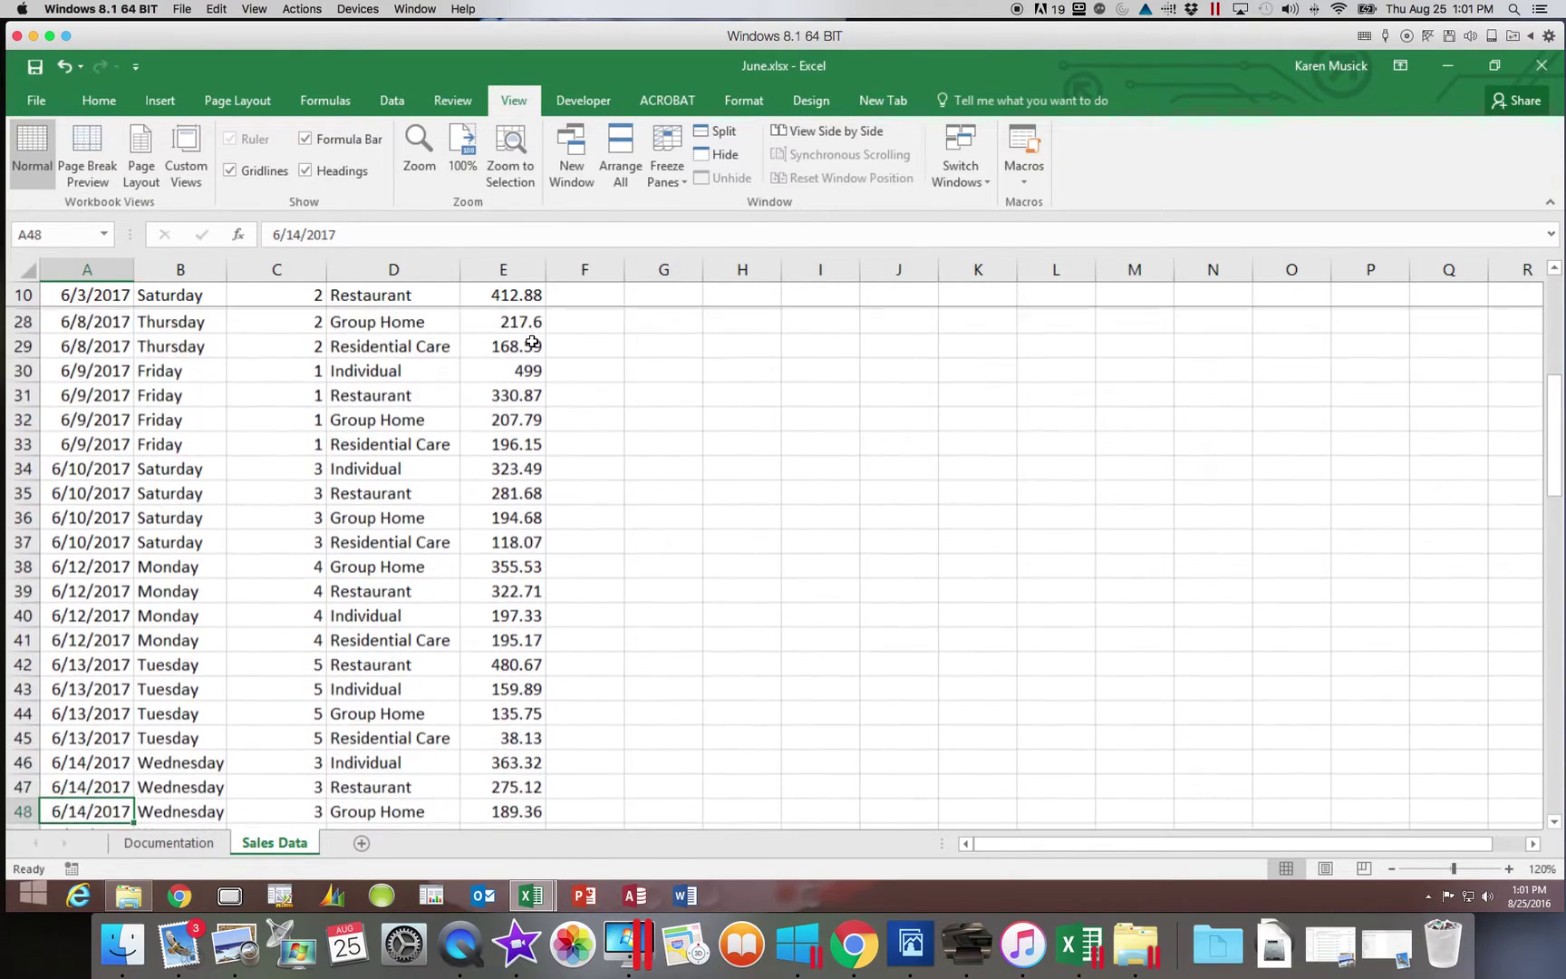
key(Down)
key(Down)
key(Down)
key(Down)
key(Down)
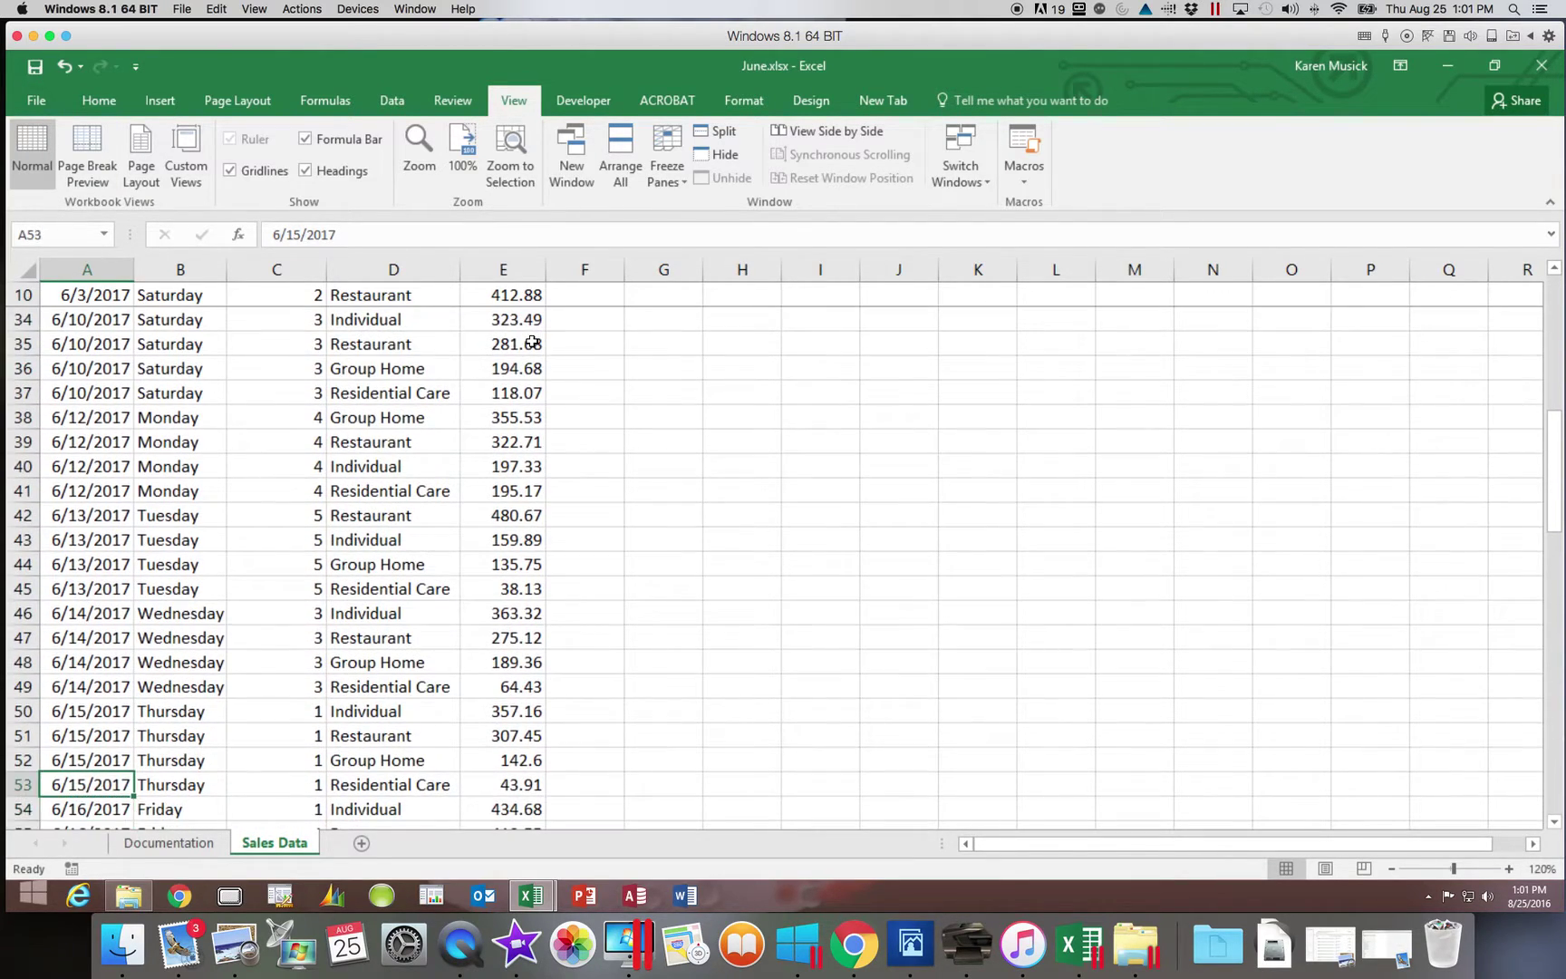
key(Up)
key(Up)
key(Up)
key(Up)
key(Up)
key(Up)
key(Up)
key(Up)
key(Up)
key(Up)
key(Up)
key(Up)
key(Up)
key(Up)
key(Up)
key(Up)
key(Up)
key(Up)
key(Up)
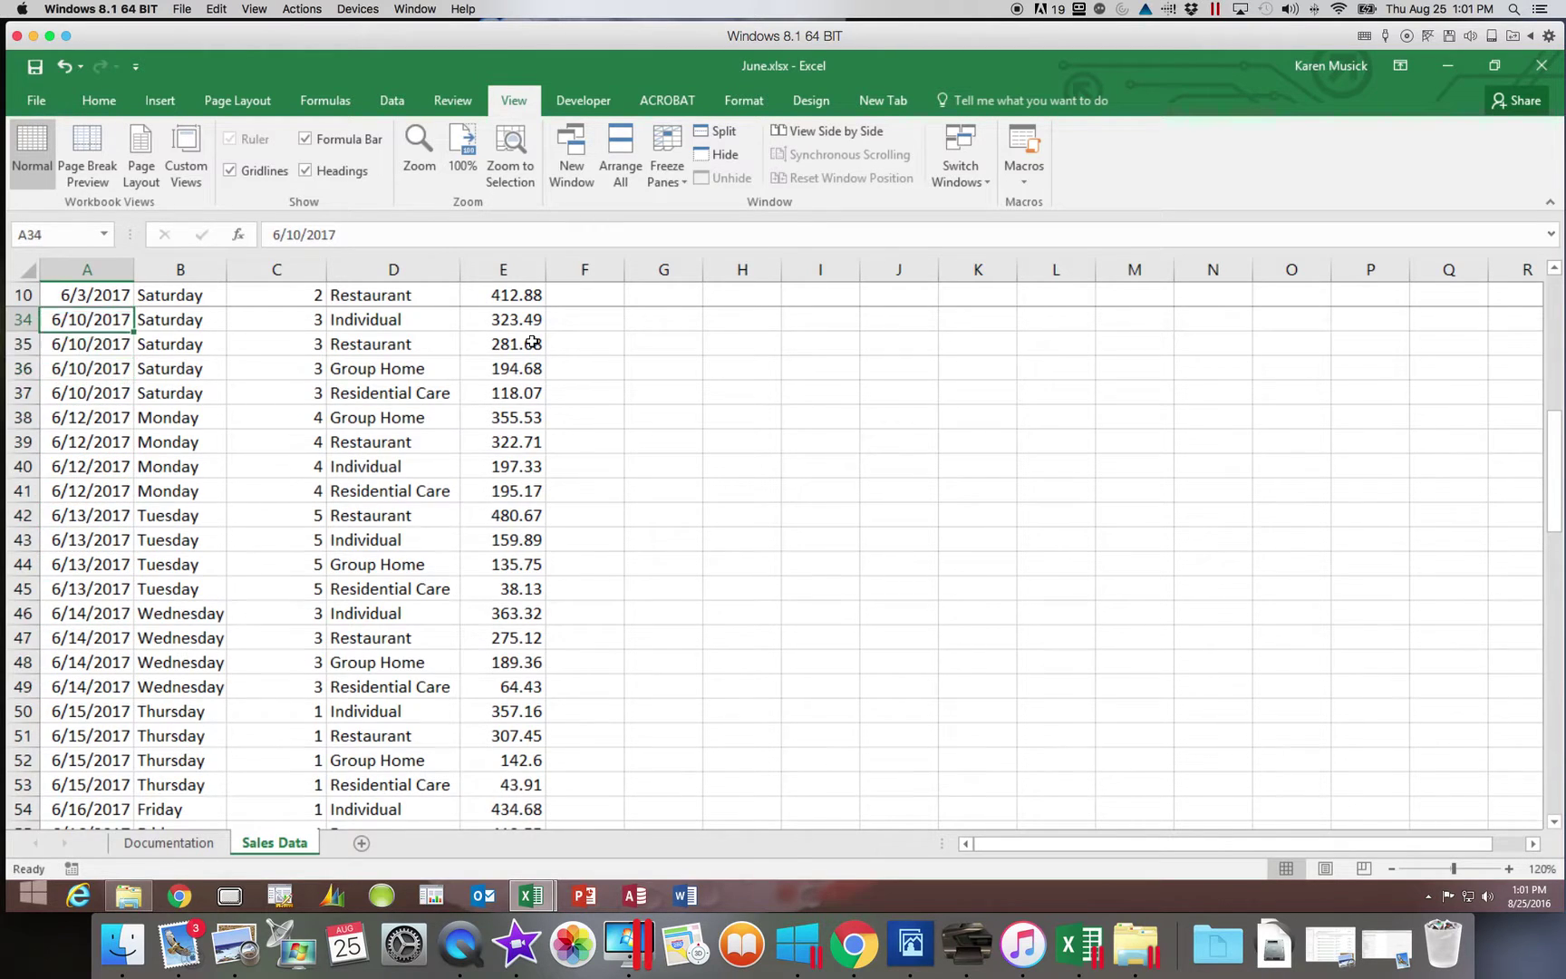
key(Up)
key(Up)
key(Up)
key(Up)
key(Up)
key(Up)
key(Up)
key(Up)
key(Up)
key(Up)
key(Up)
key(Up)
key(Up)
key(Up)
key(Up)
key(Up)
key(Up)
key(Up)
key(Up)
key(Up)
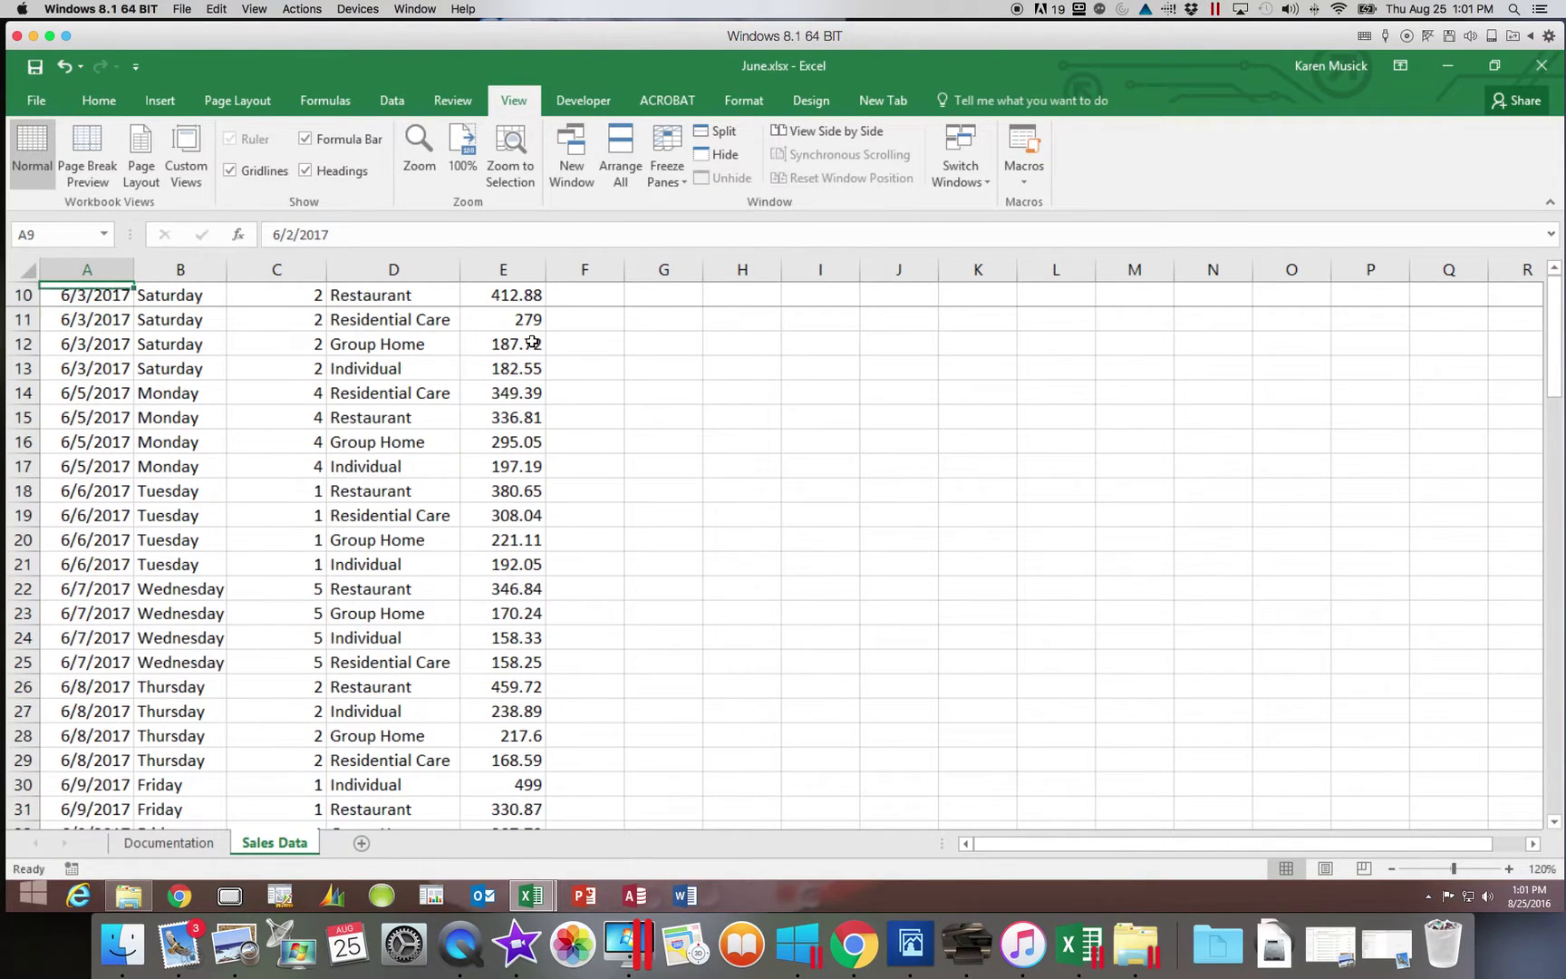
key(Up)
scroll(533, 342, right, 3)
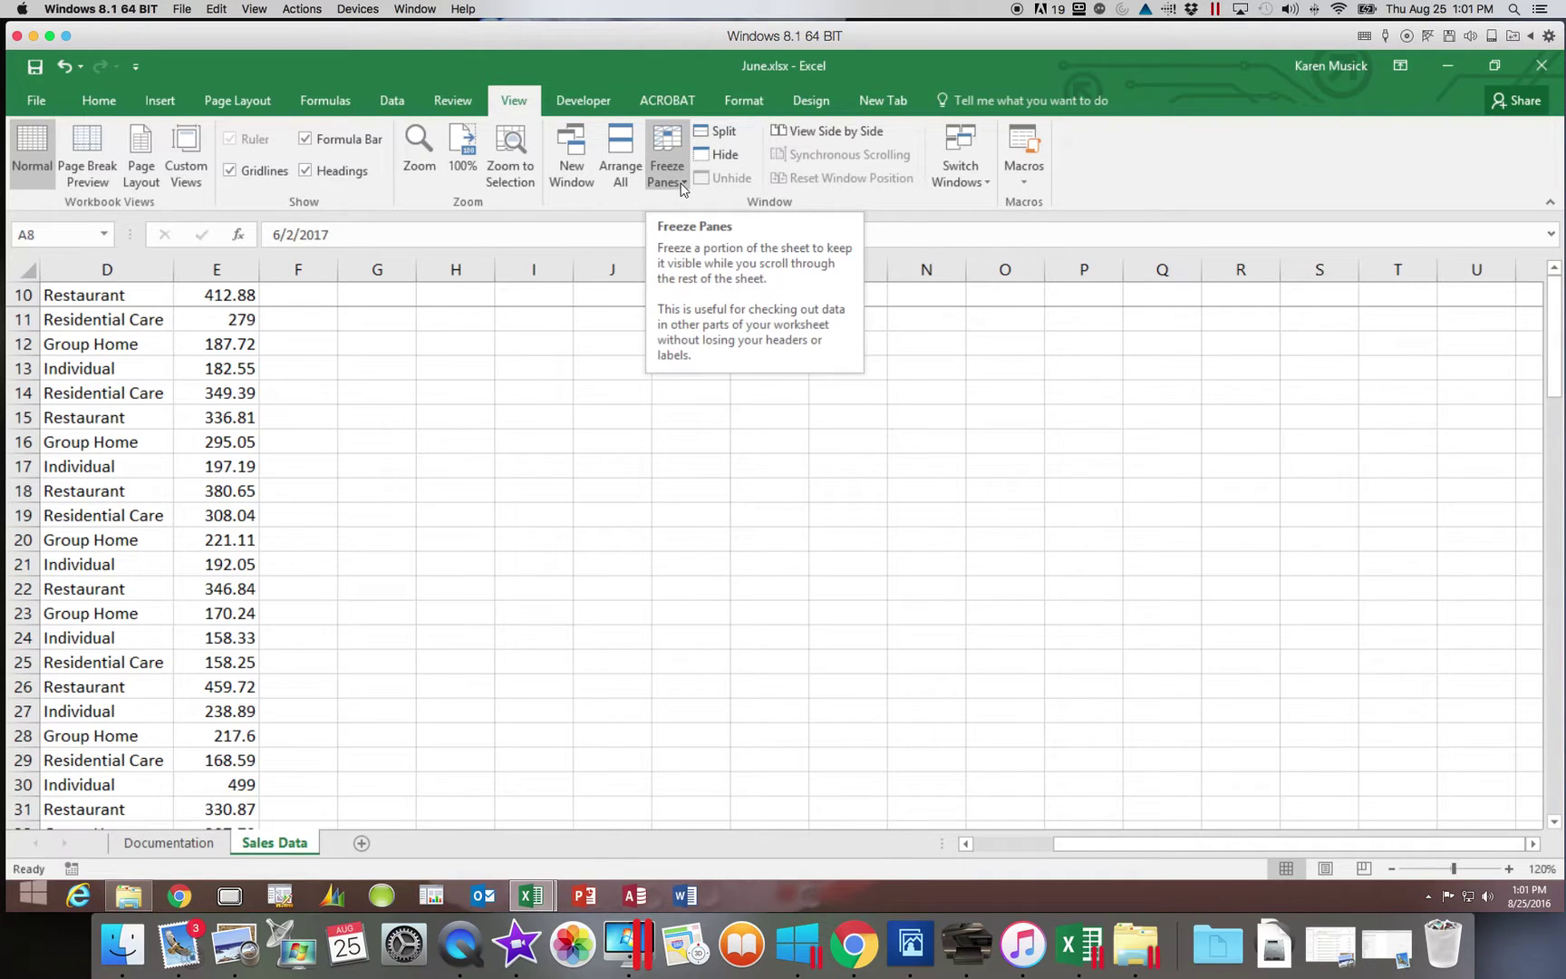
Choose Unfreeze Panes to release row 10, then scroll back to column A and row 1.
click(684, 186)
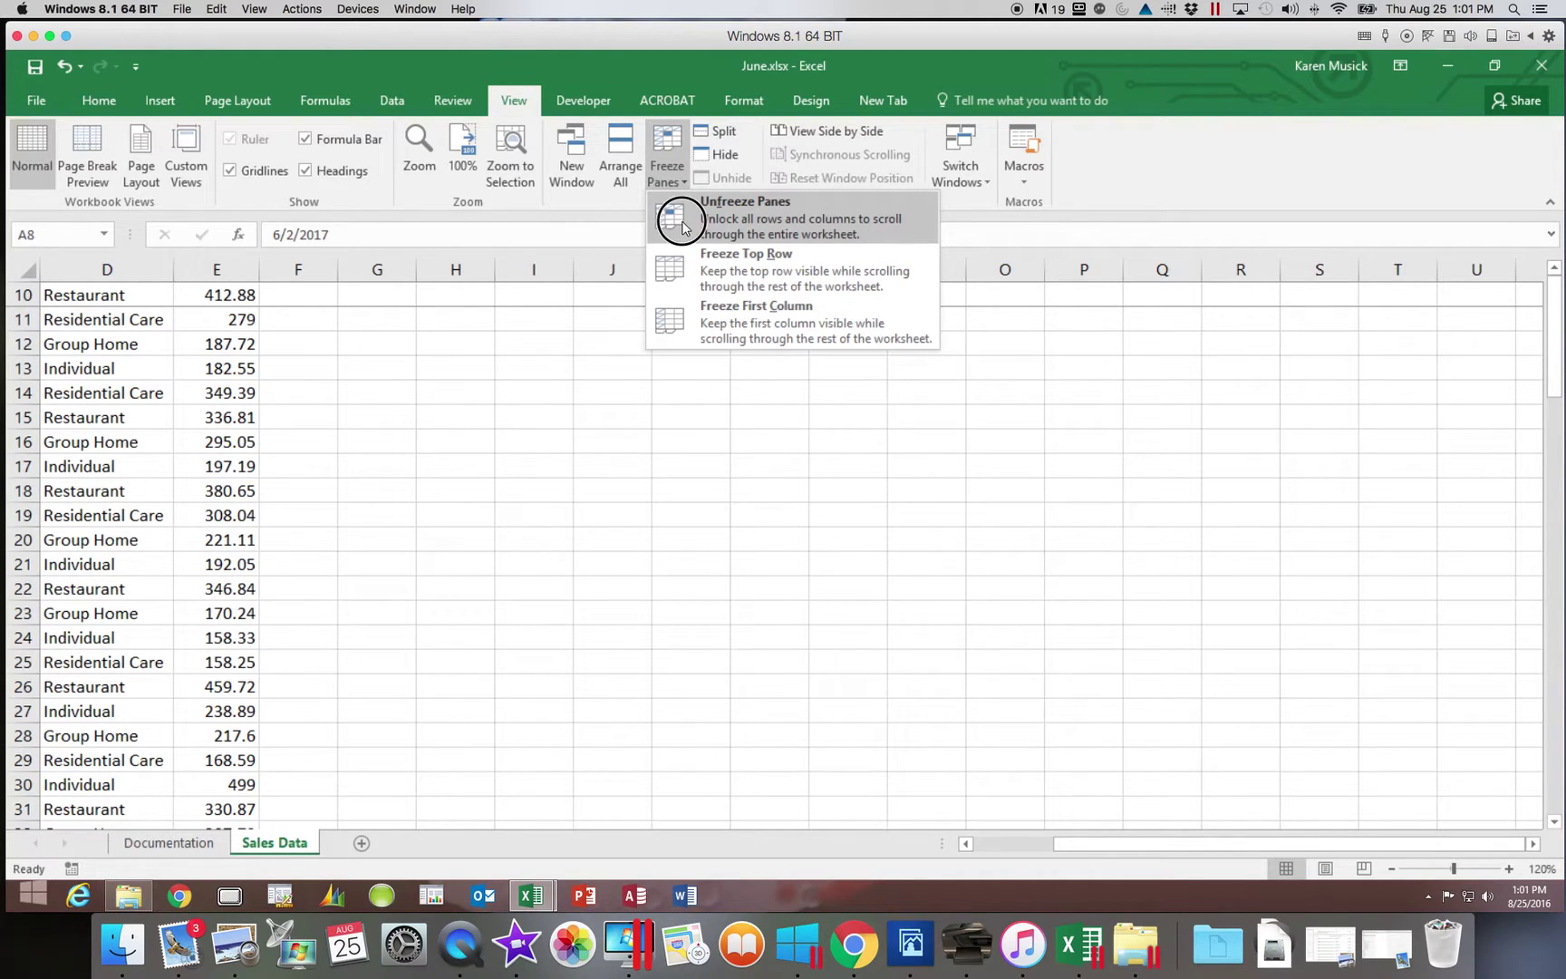
click(676, 218)
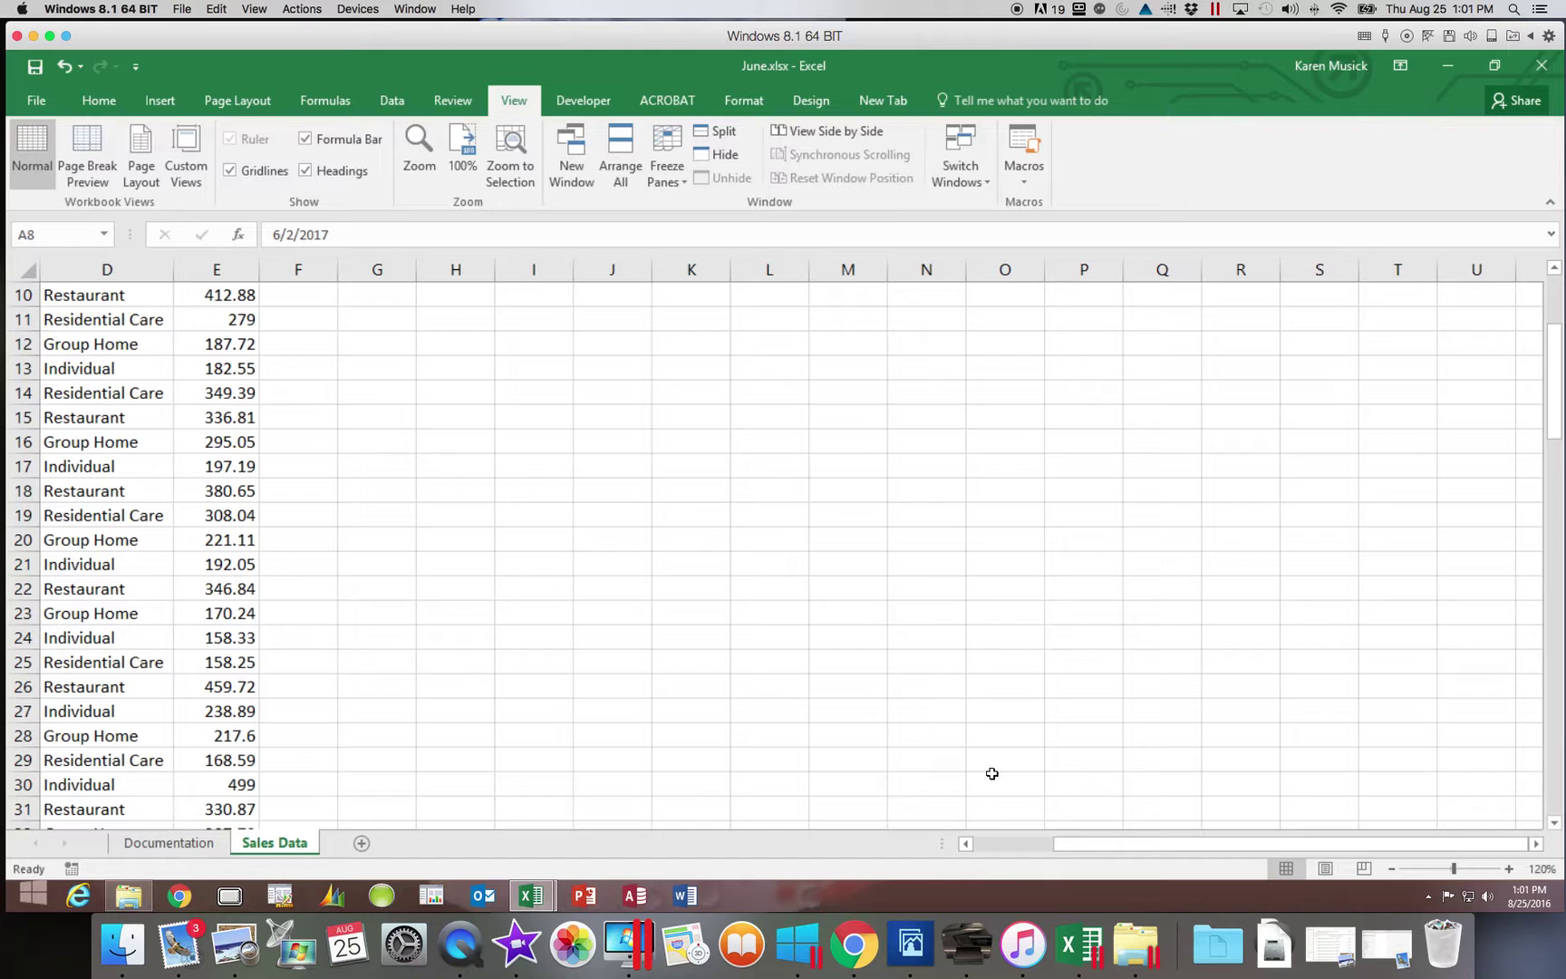
click(1000, 844)
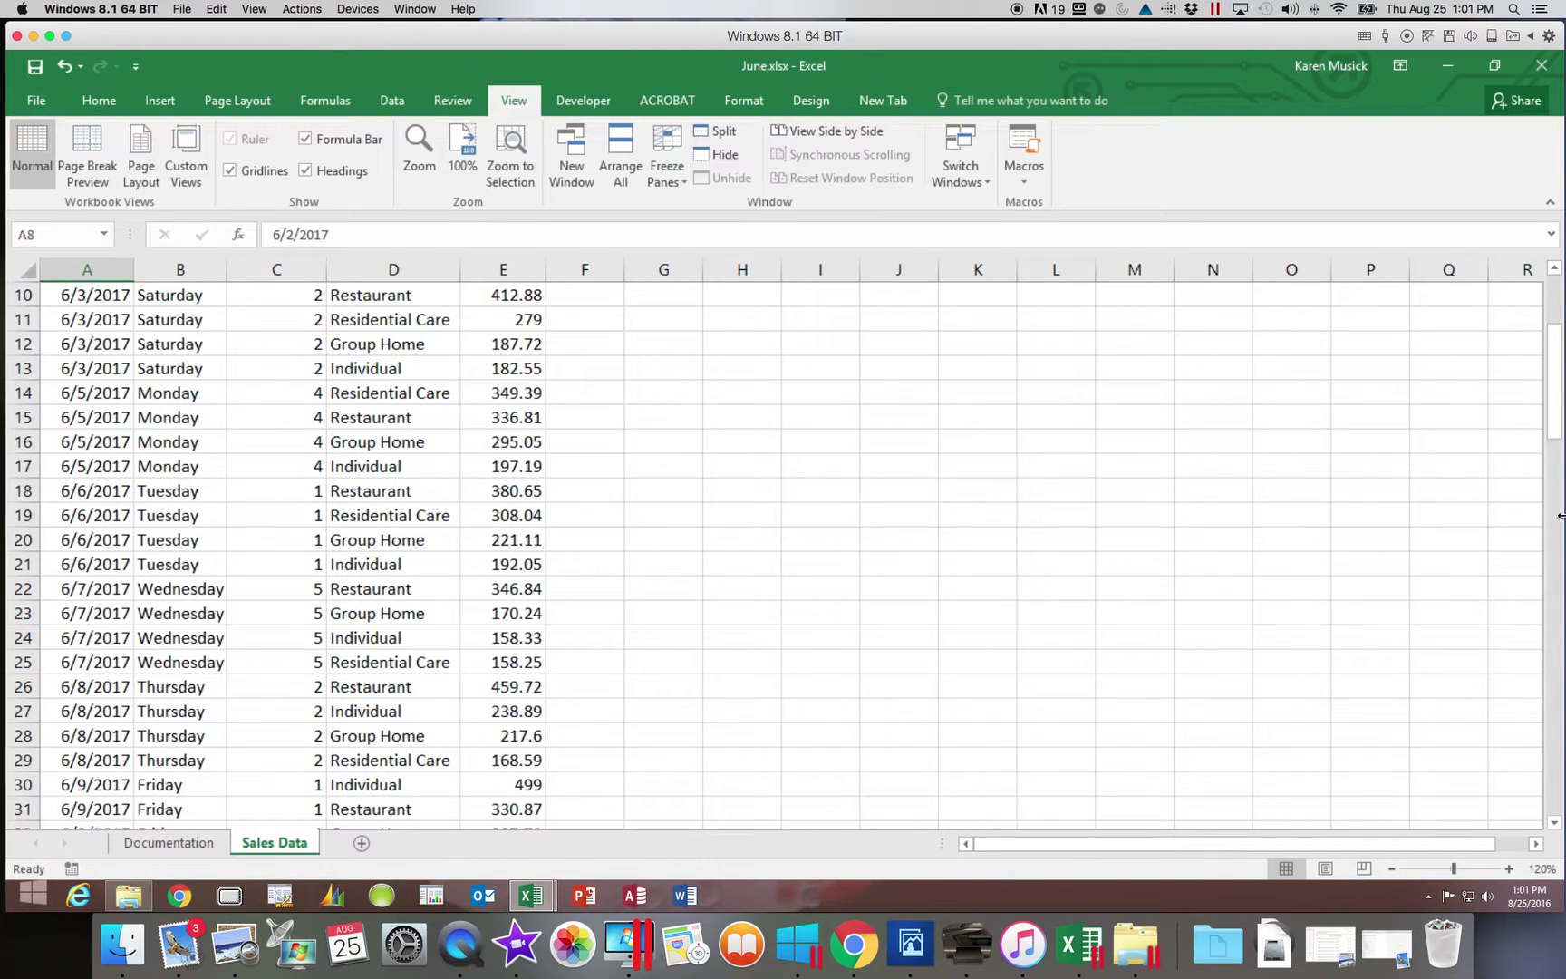
scroll(1552, 426, up, 3)
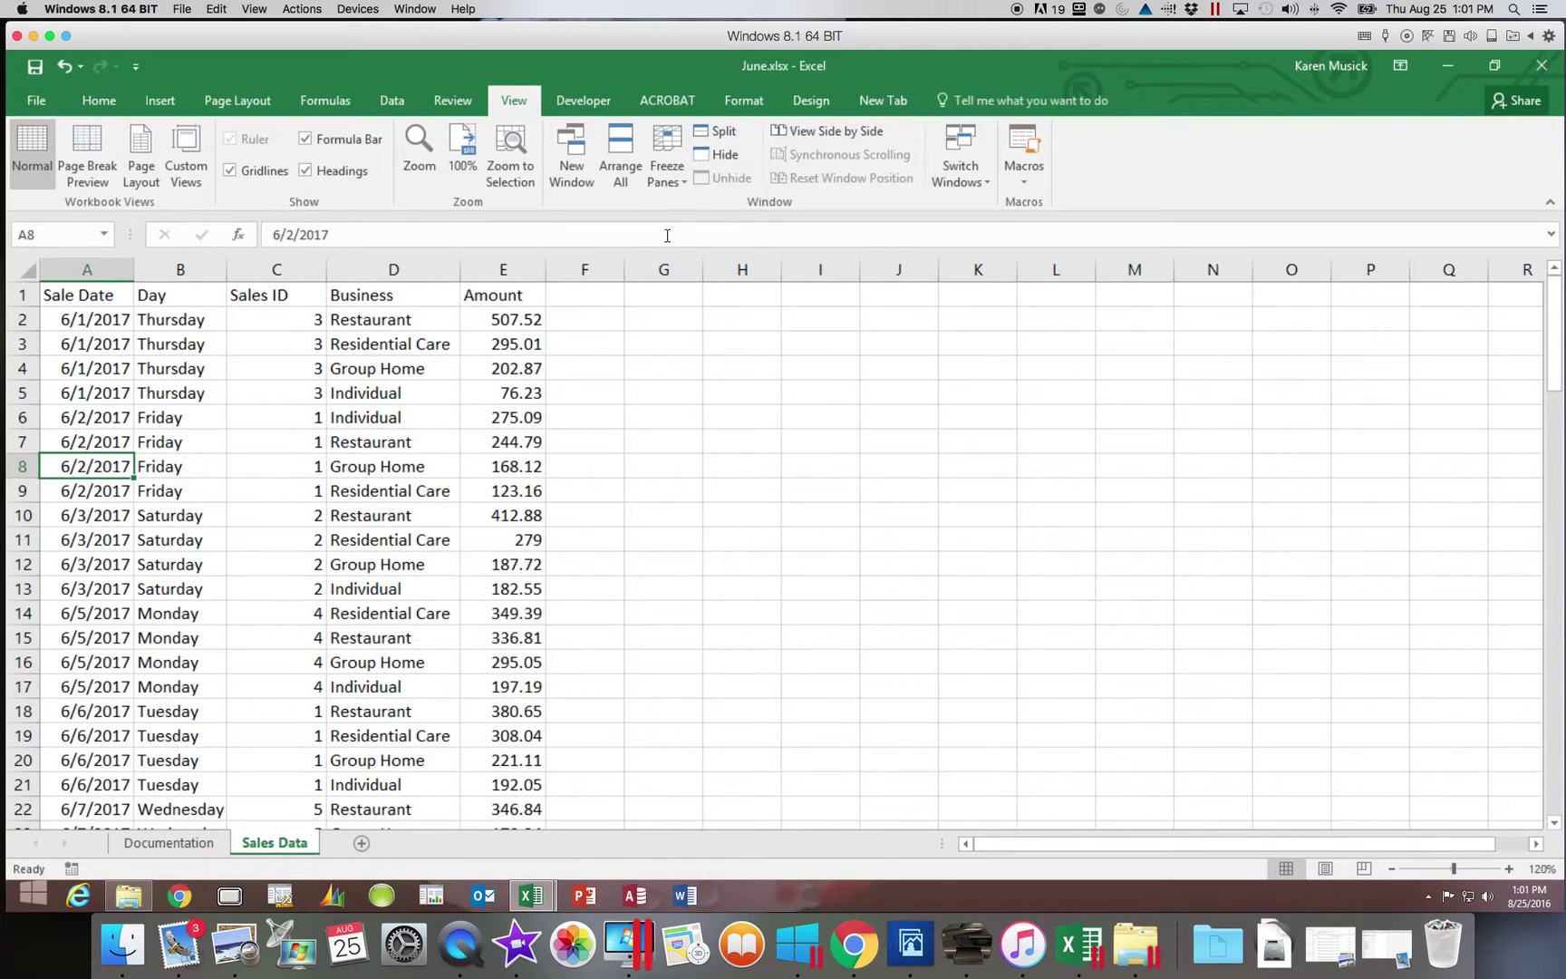
click(662, 174)
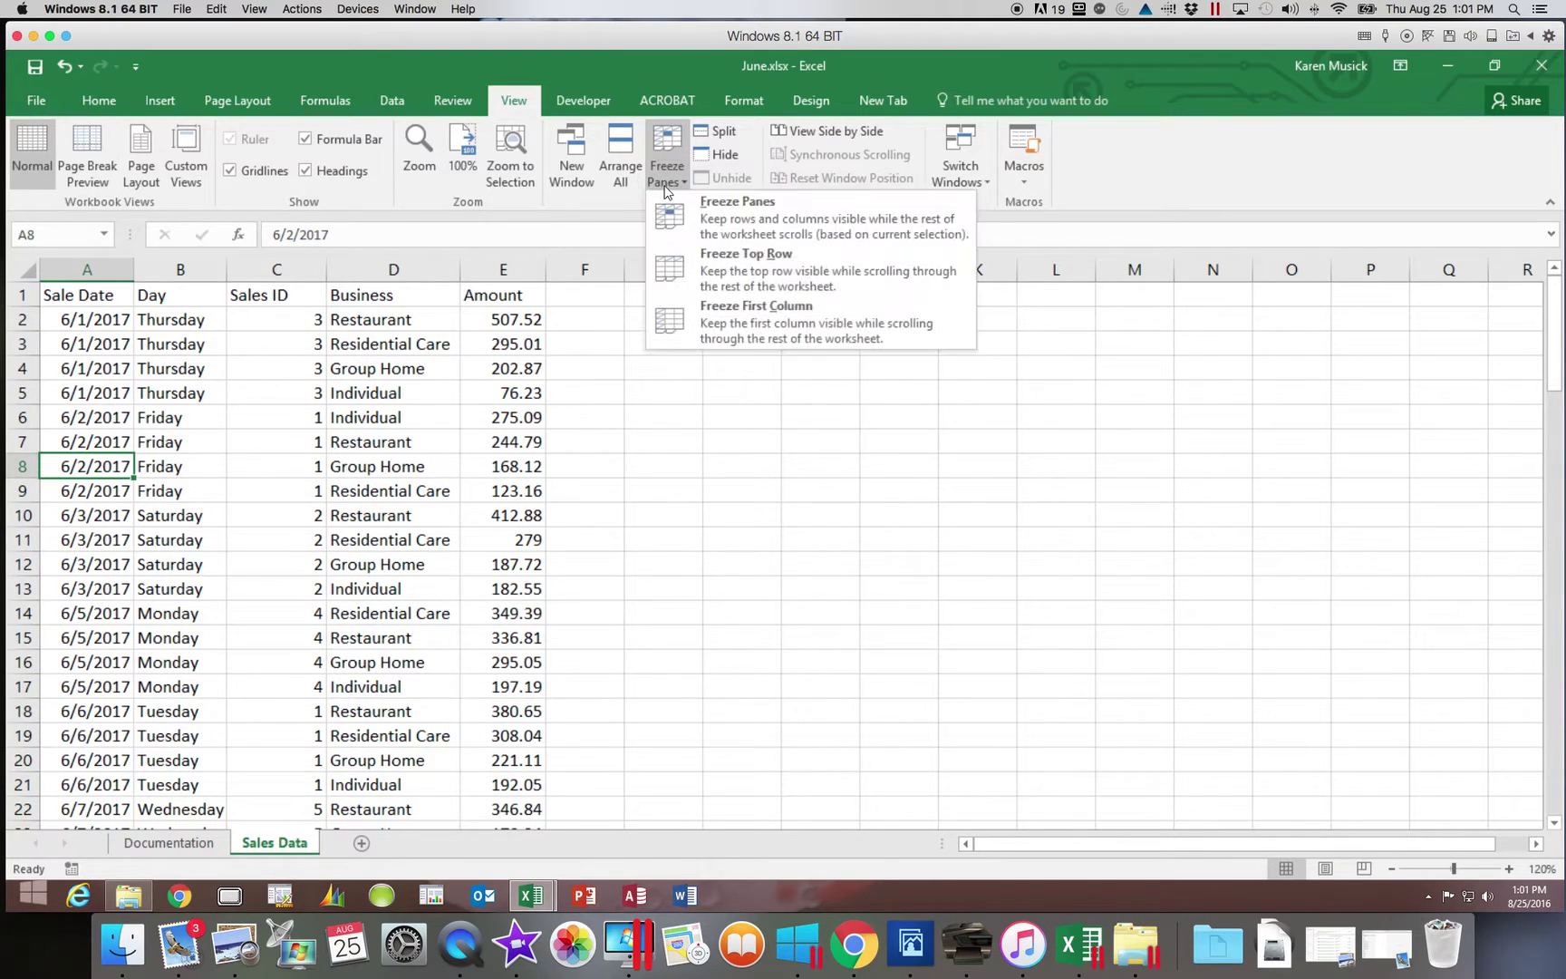
click(715, 316)
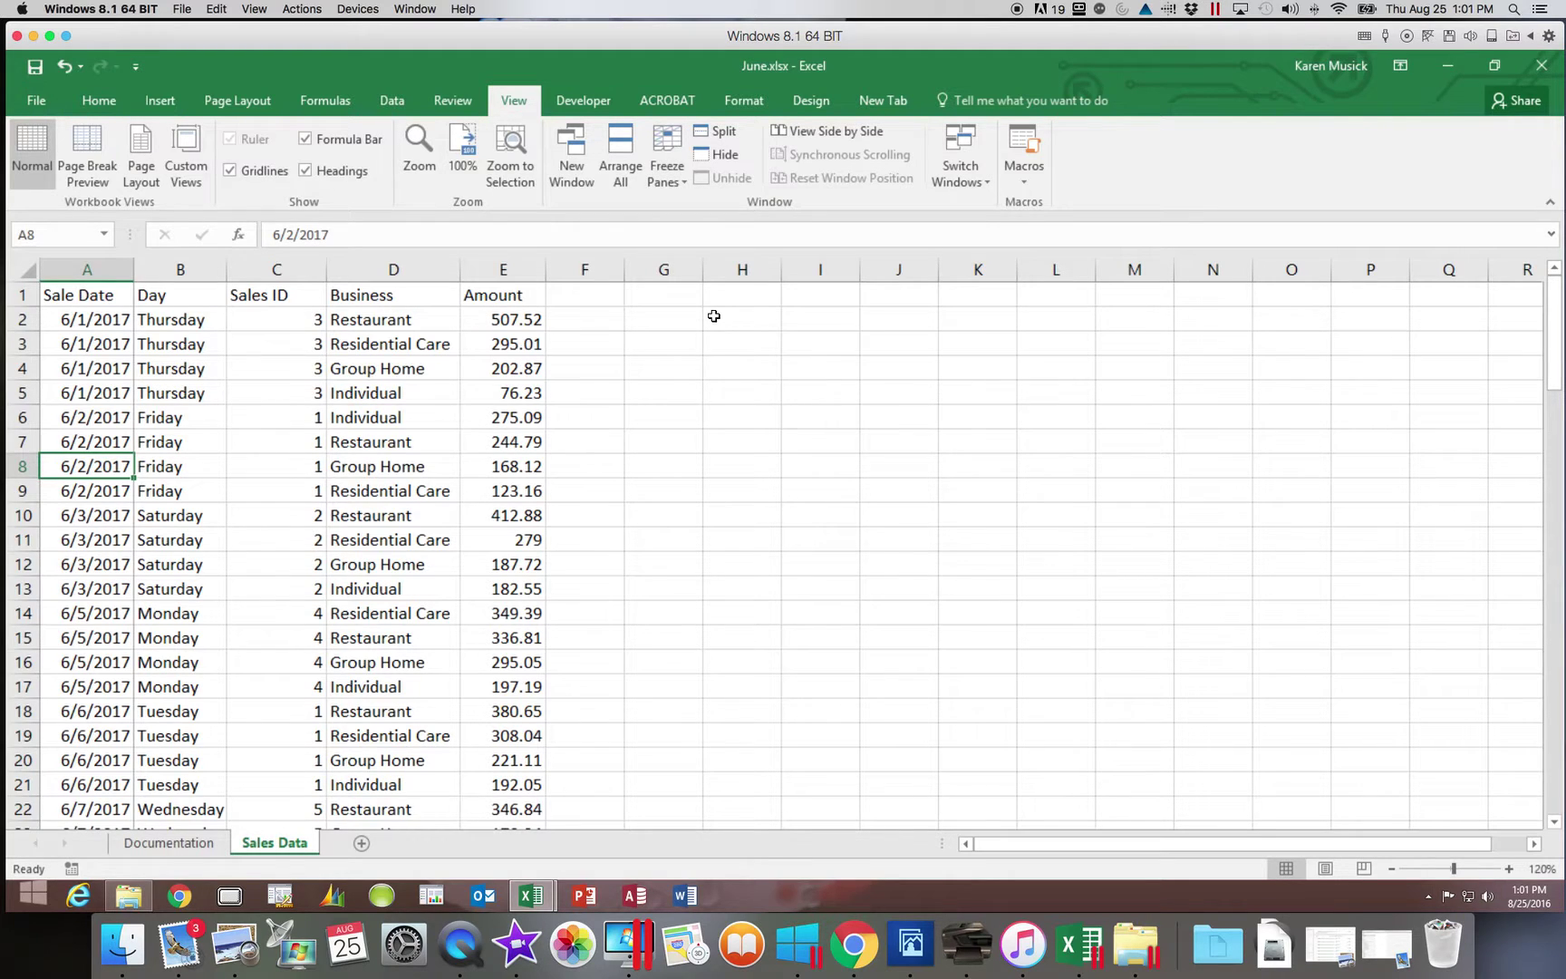
key(Right)
key(Right)
key(Right)
key(Right)
key(Right)
key(Right)
key(Right)
key(Right)
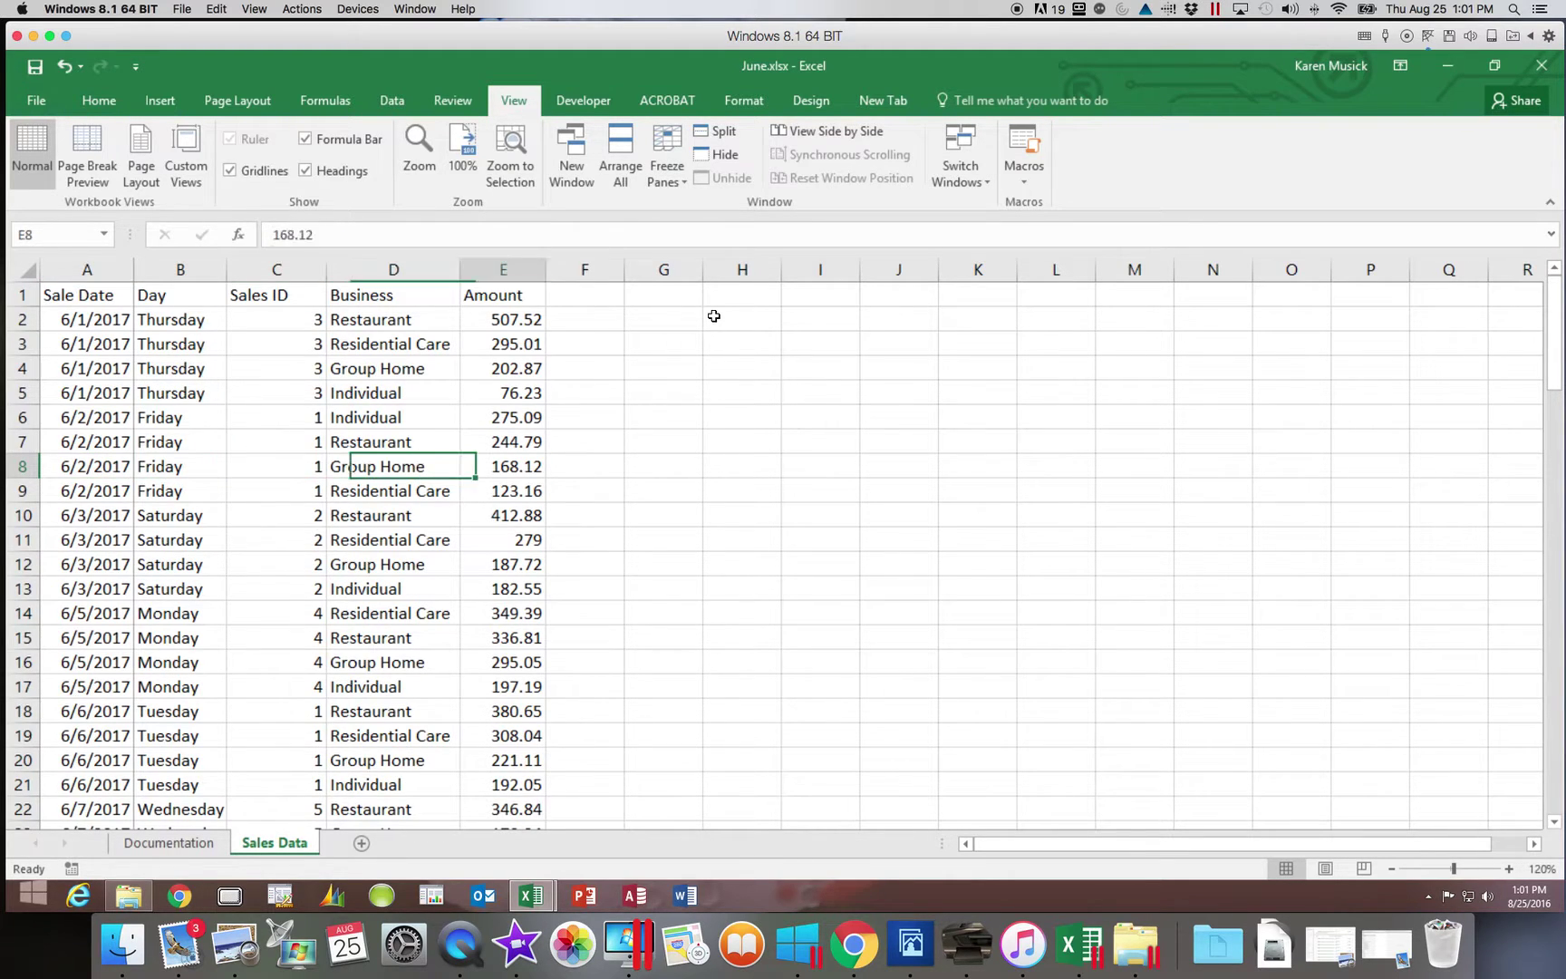
key(Right)
key(Right)
key(Right)
key(Right)
key(Right)
key(Right)
key(Right)
key(Right)
key(Right)
key(Right)
key(Right)
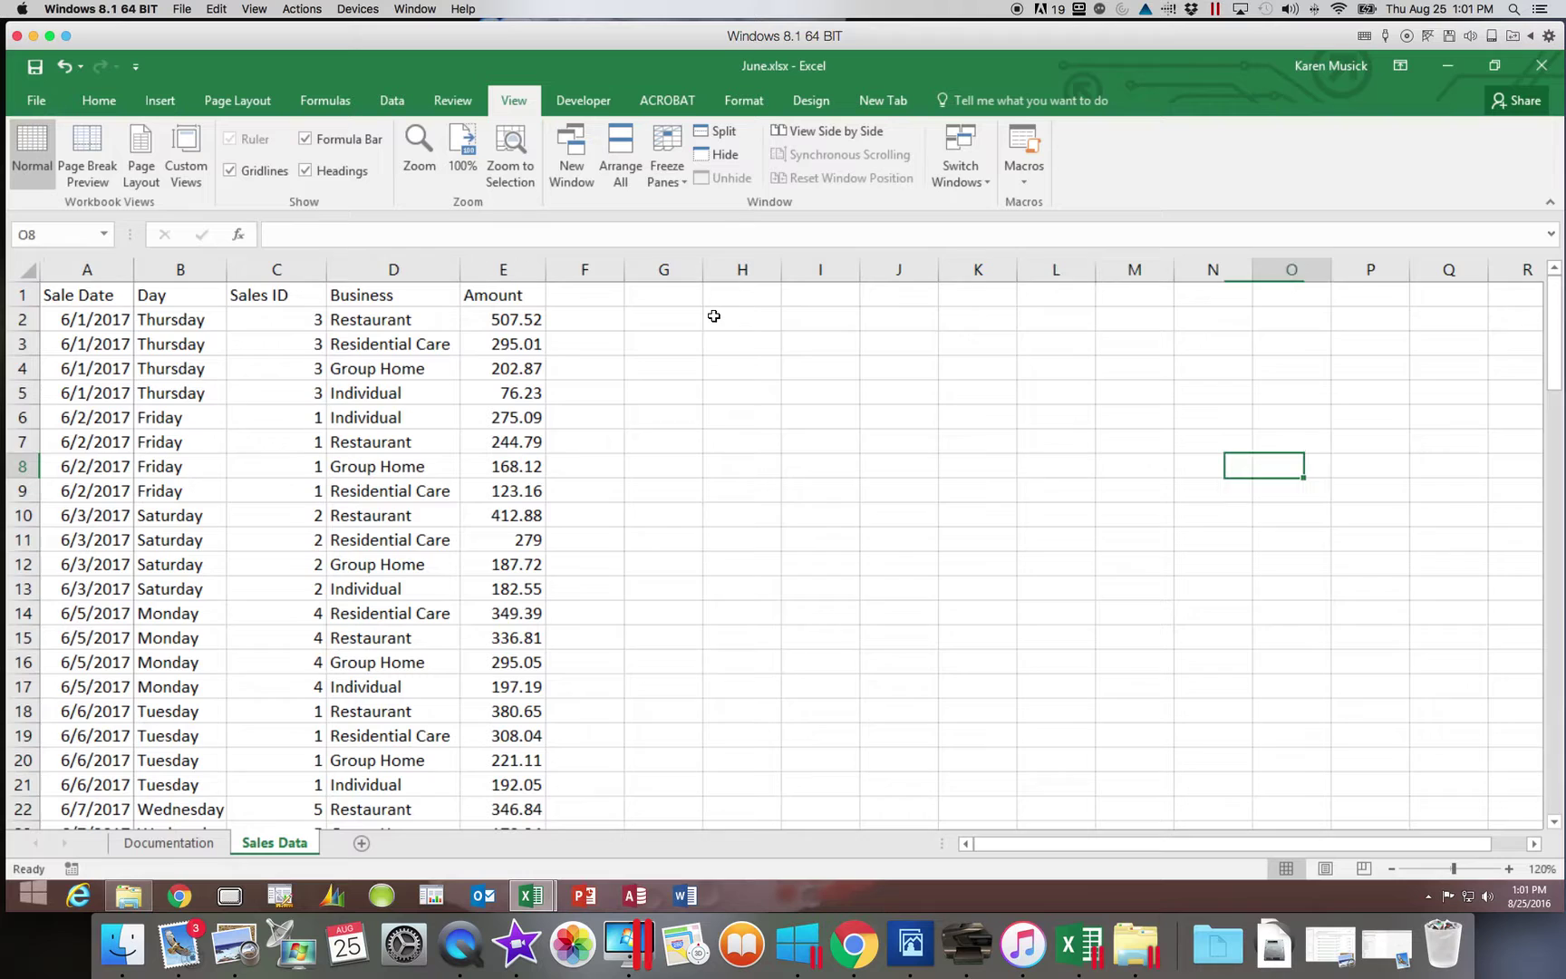
key(Right)
key(Right)
key(Right)
key(Right)
key(Right)
key(Right)
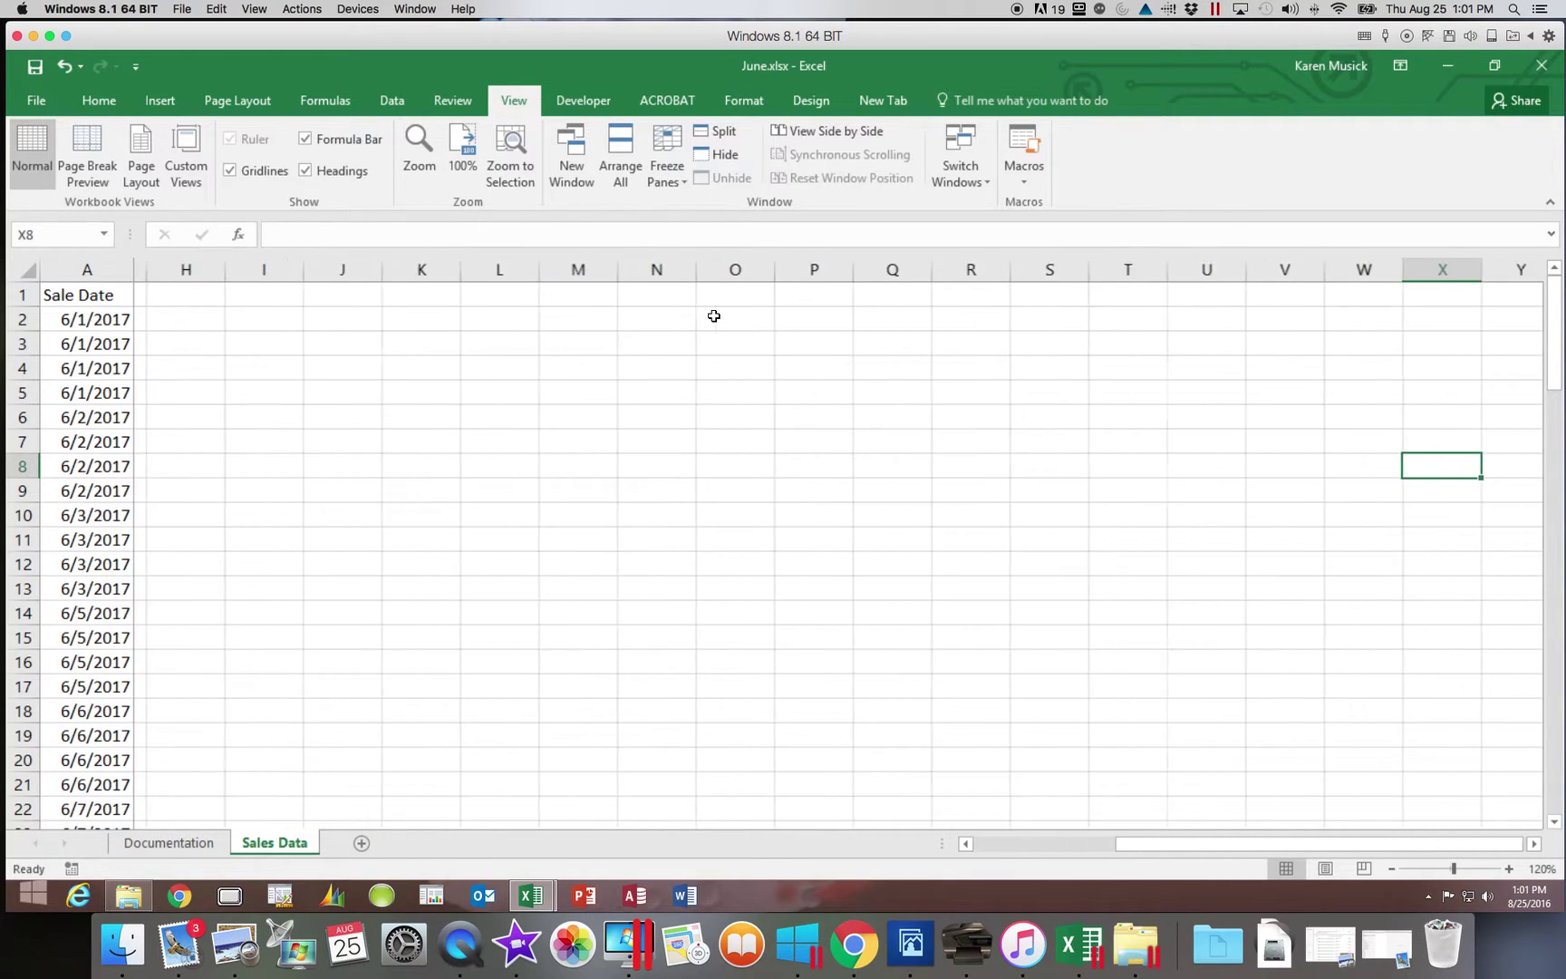
key(Left)
key(Left)
key(Left)
key(Left)
key(Left)
key(Left)
key(Left)
key(Left)
key(Left)
key(Left)
key(Left)
key(Left)
key(Left)
key(Left)
key(Left)
key(Left)
key(Left)
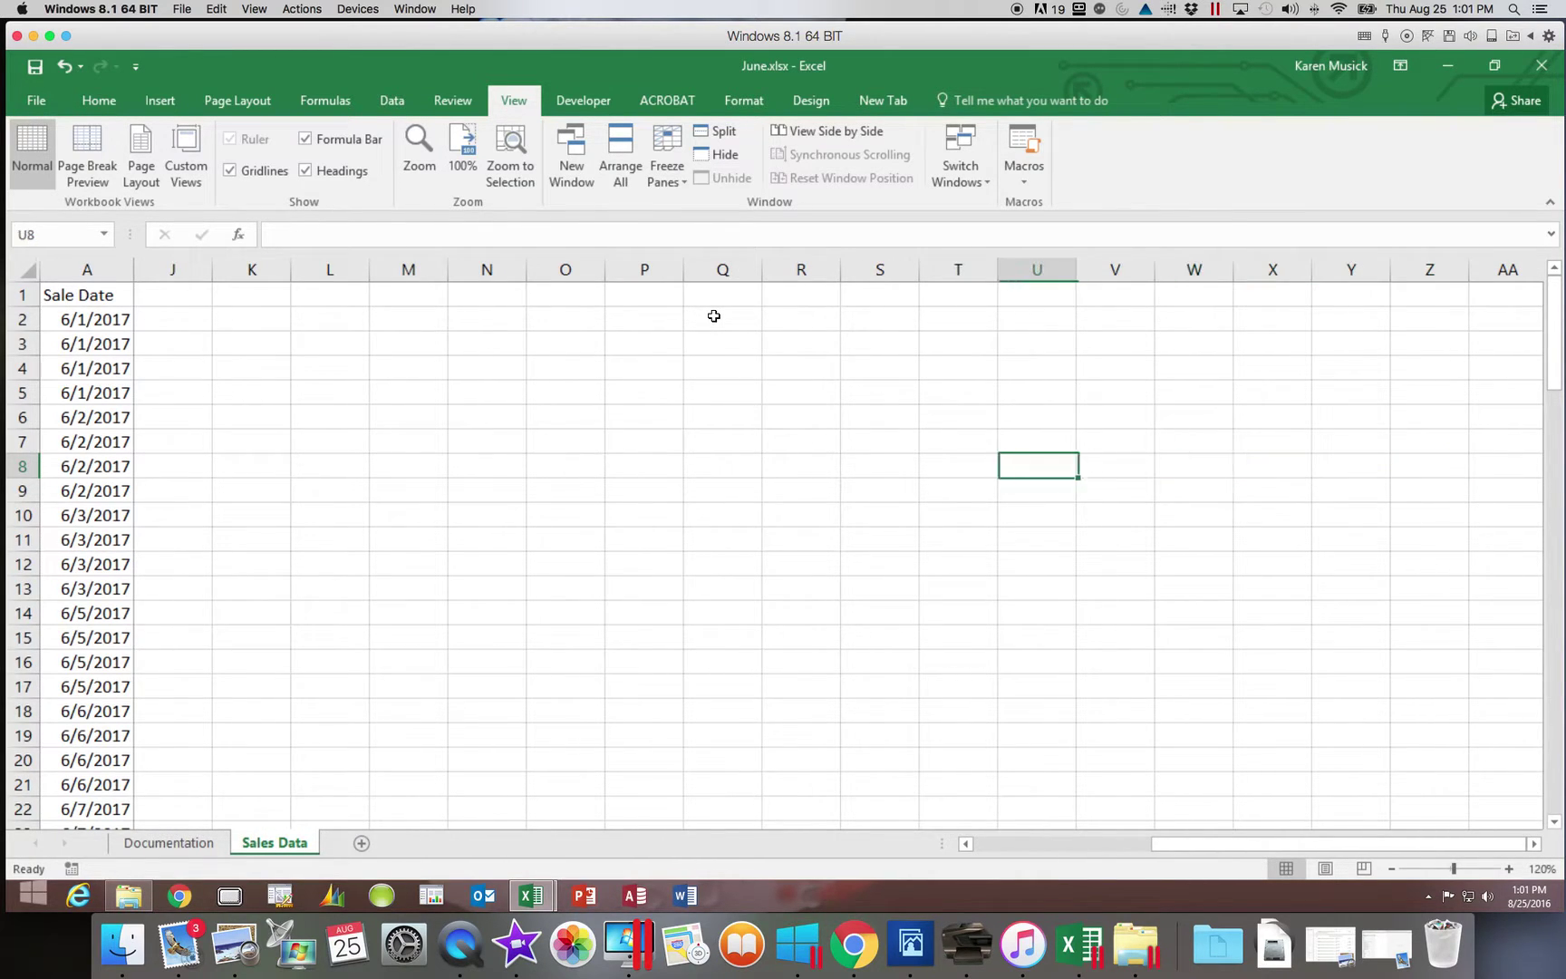
key(Left)
key(Left)
key(Left)
key(Left)
key(Left)
key(Left)
key(Left)
key(Left)
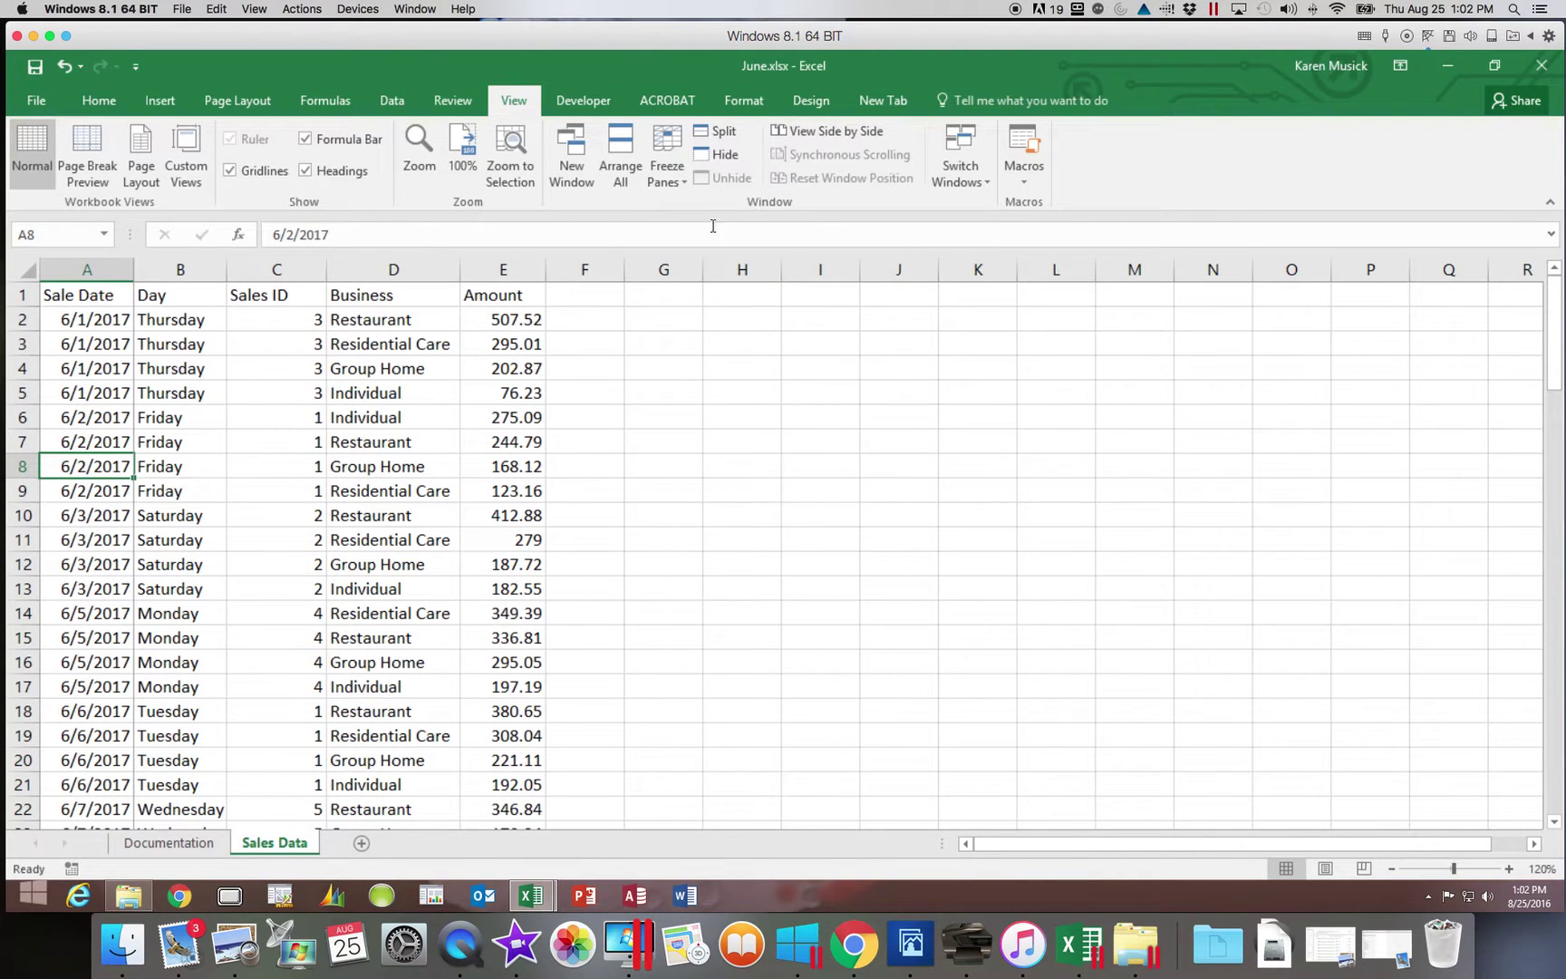
Release the frozen first column with Unfreeze Panes.
click(677, 189)
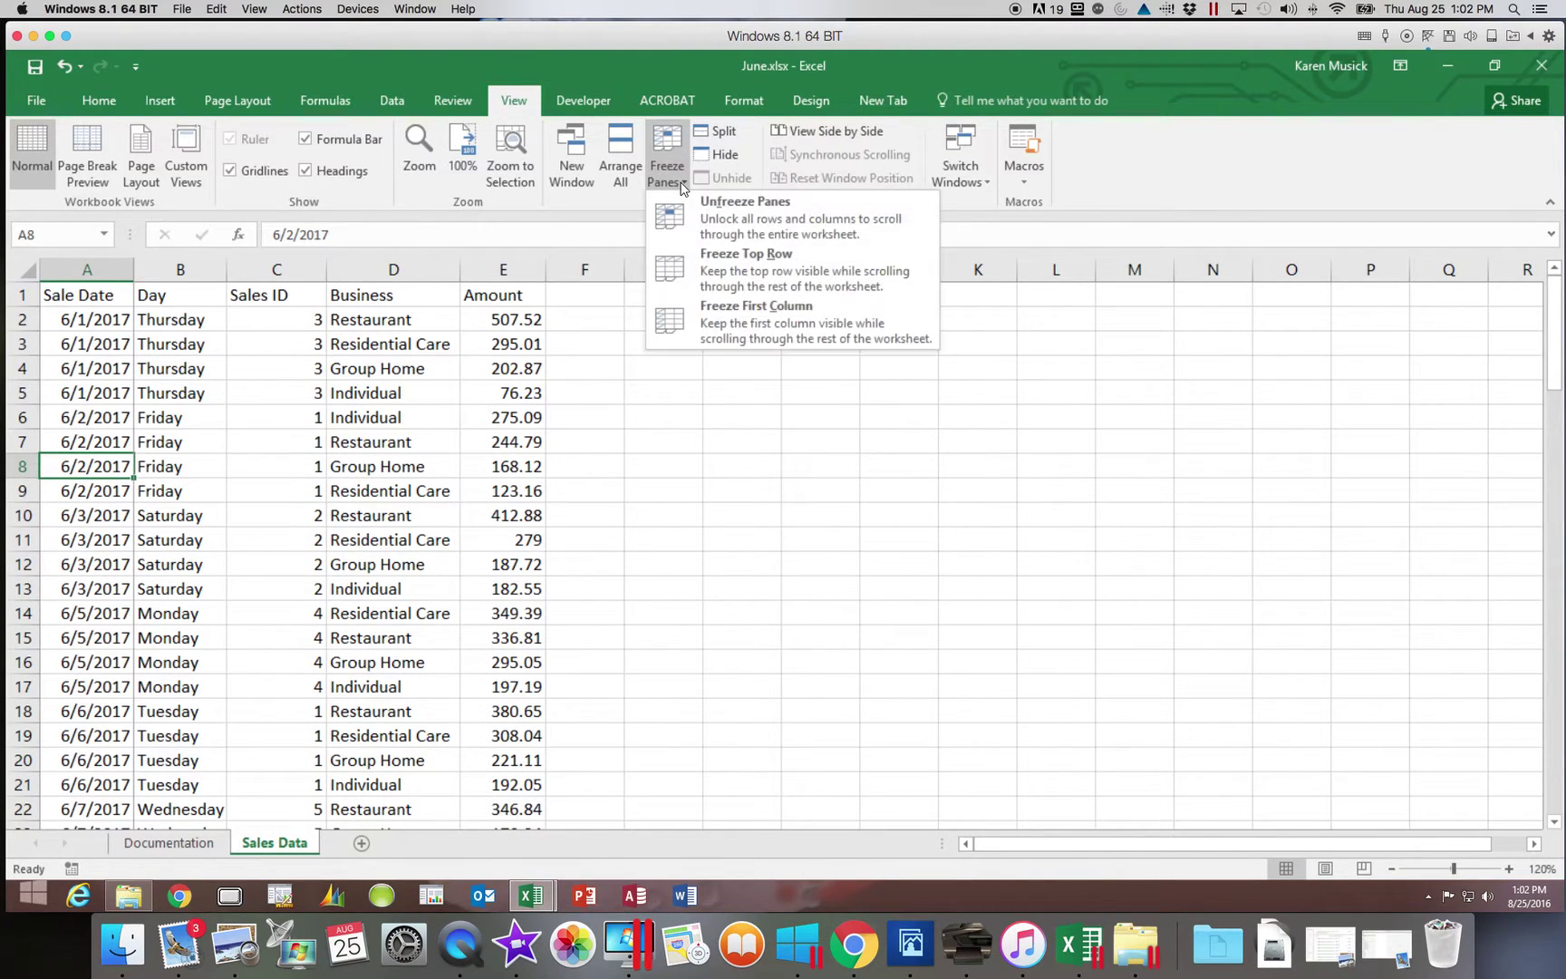
click(689, 220)
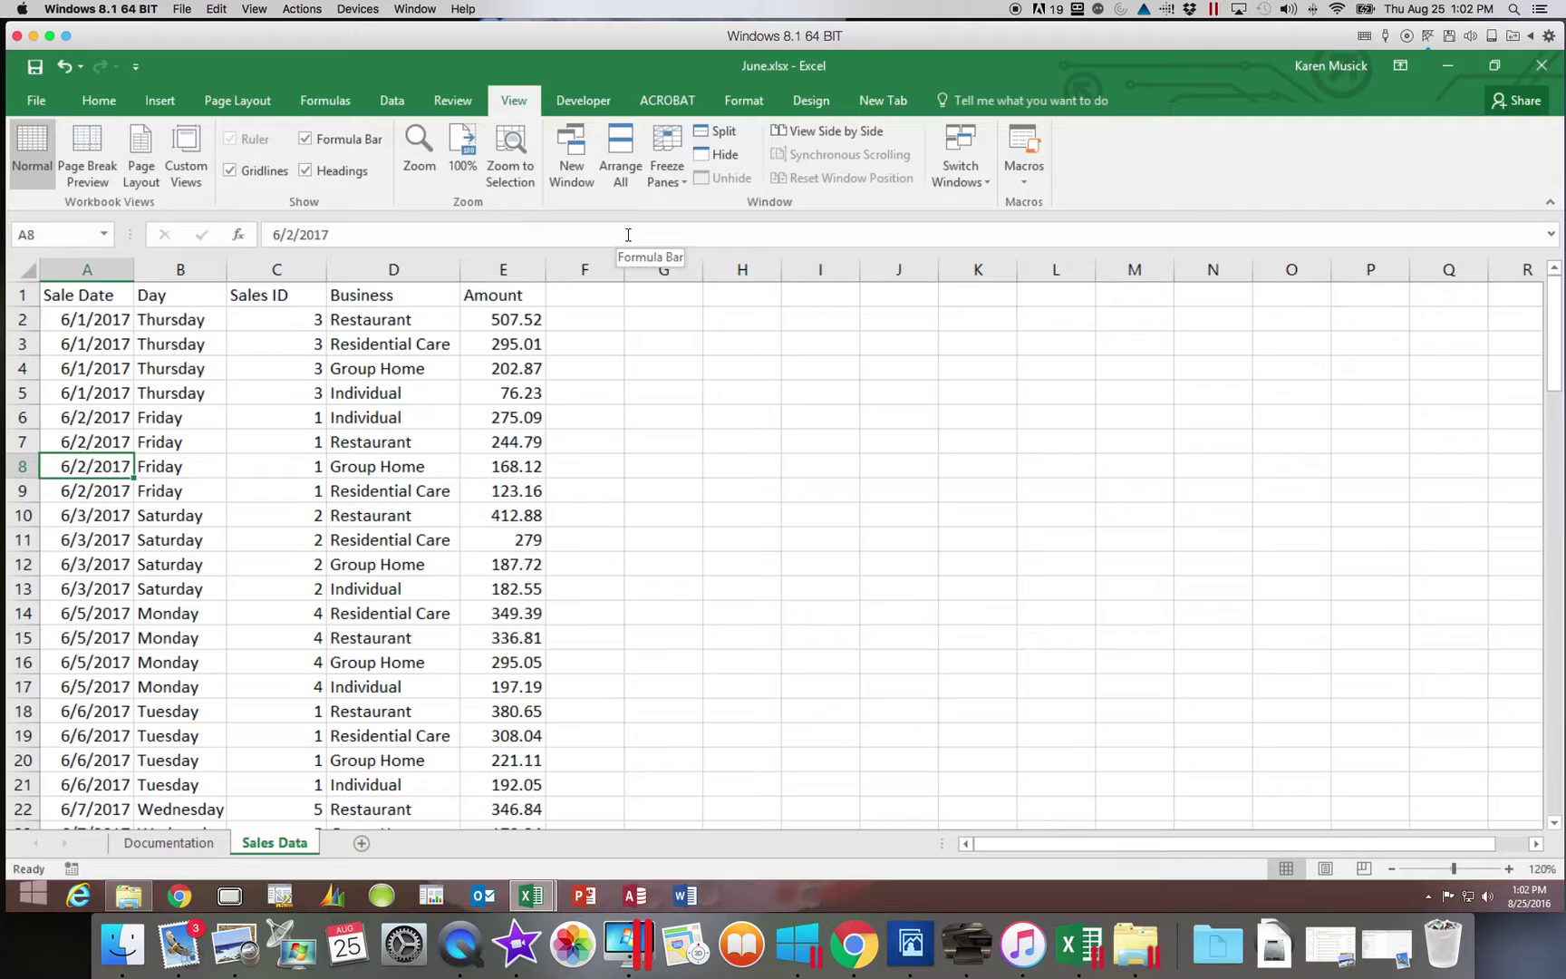
scroll(629, 299, down, 1)
Scroll back to the top of the sheet and select cell B2.
click(667, 167)
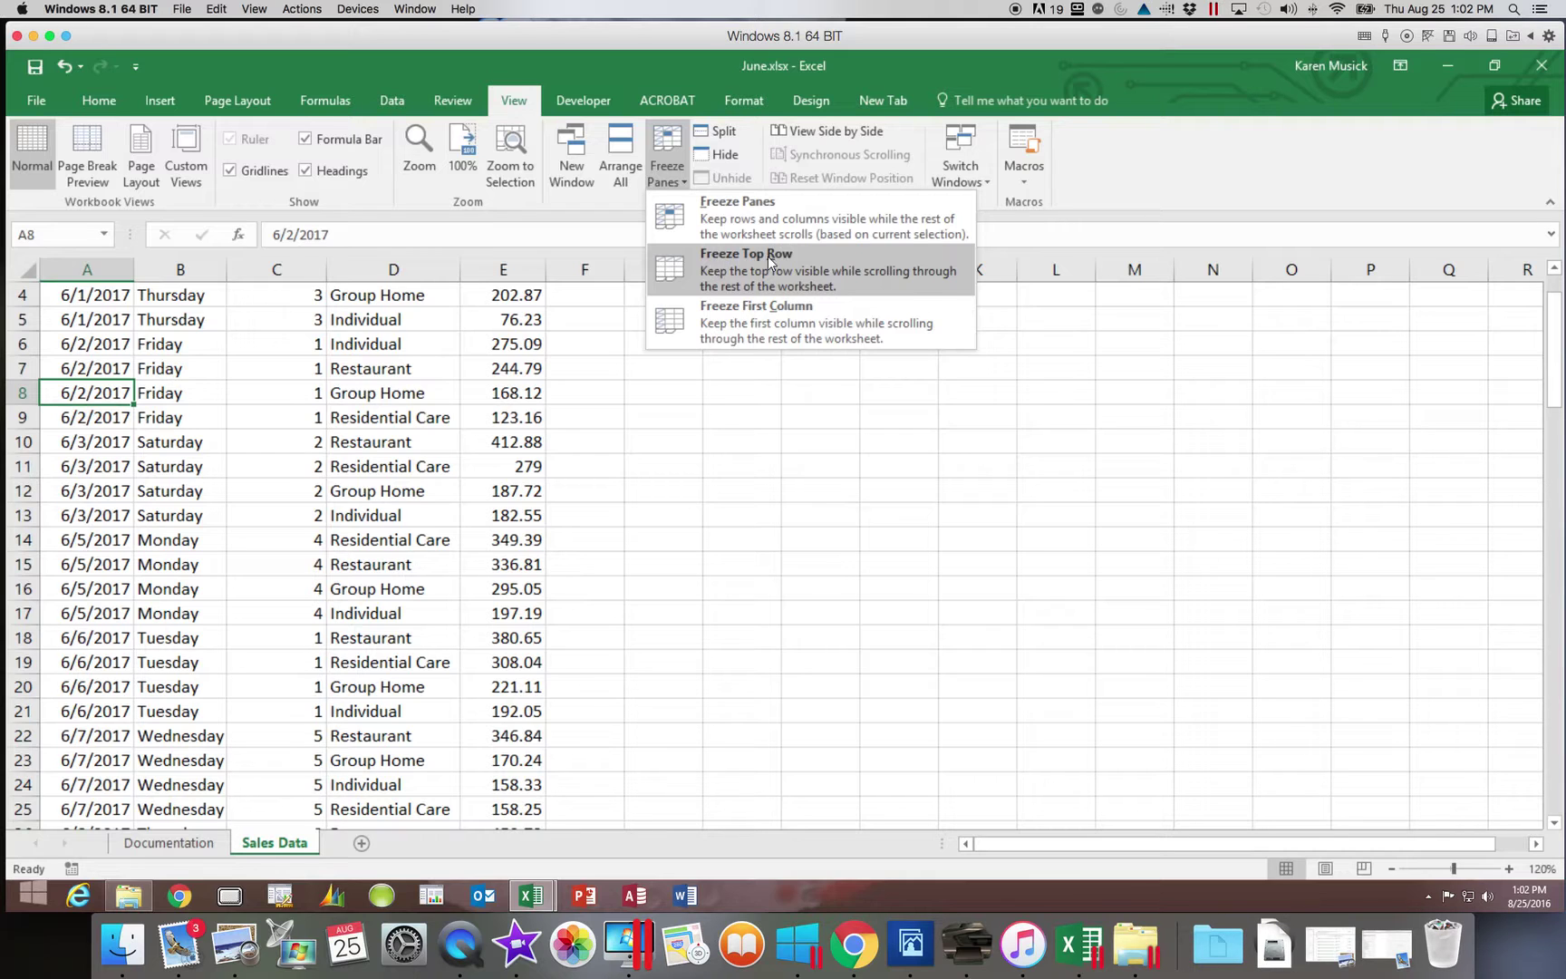
click(1556, 405)
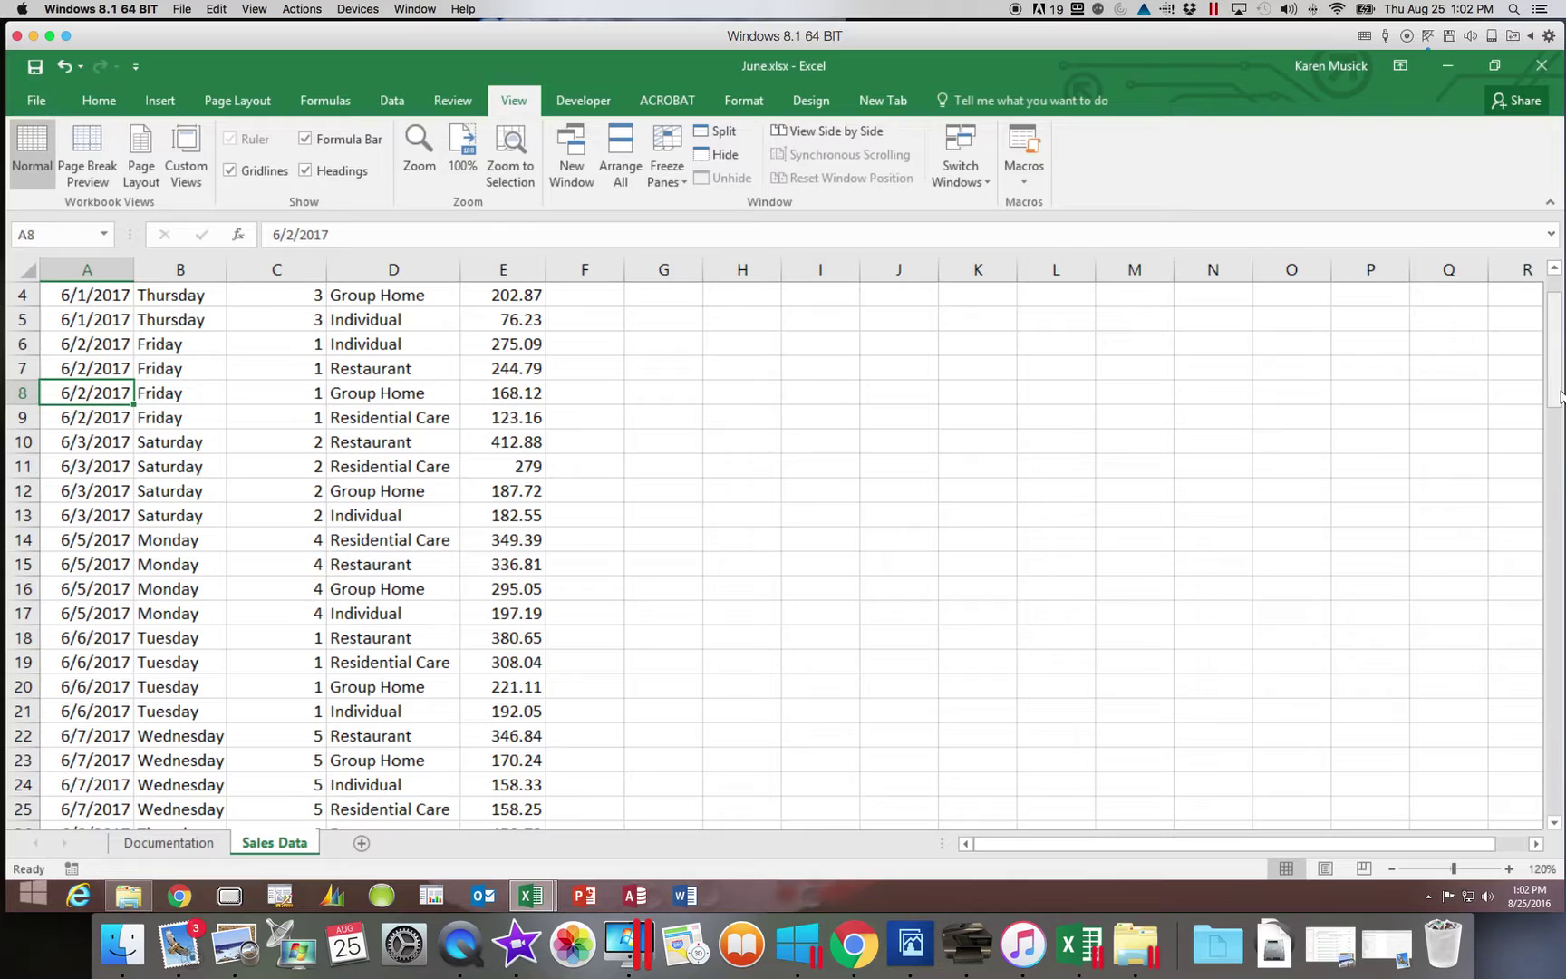
scroll(1555, 290, up, 1)
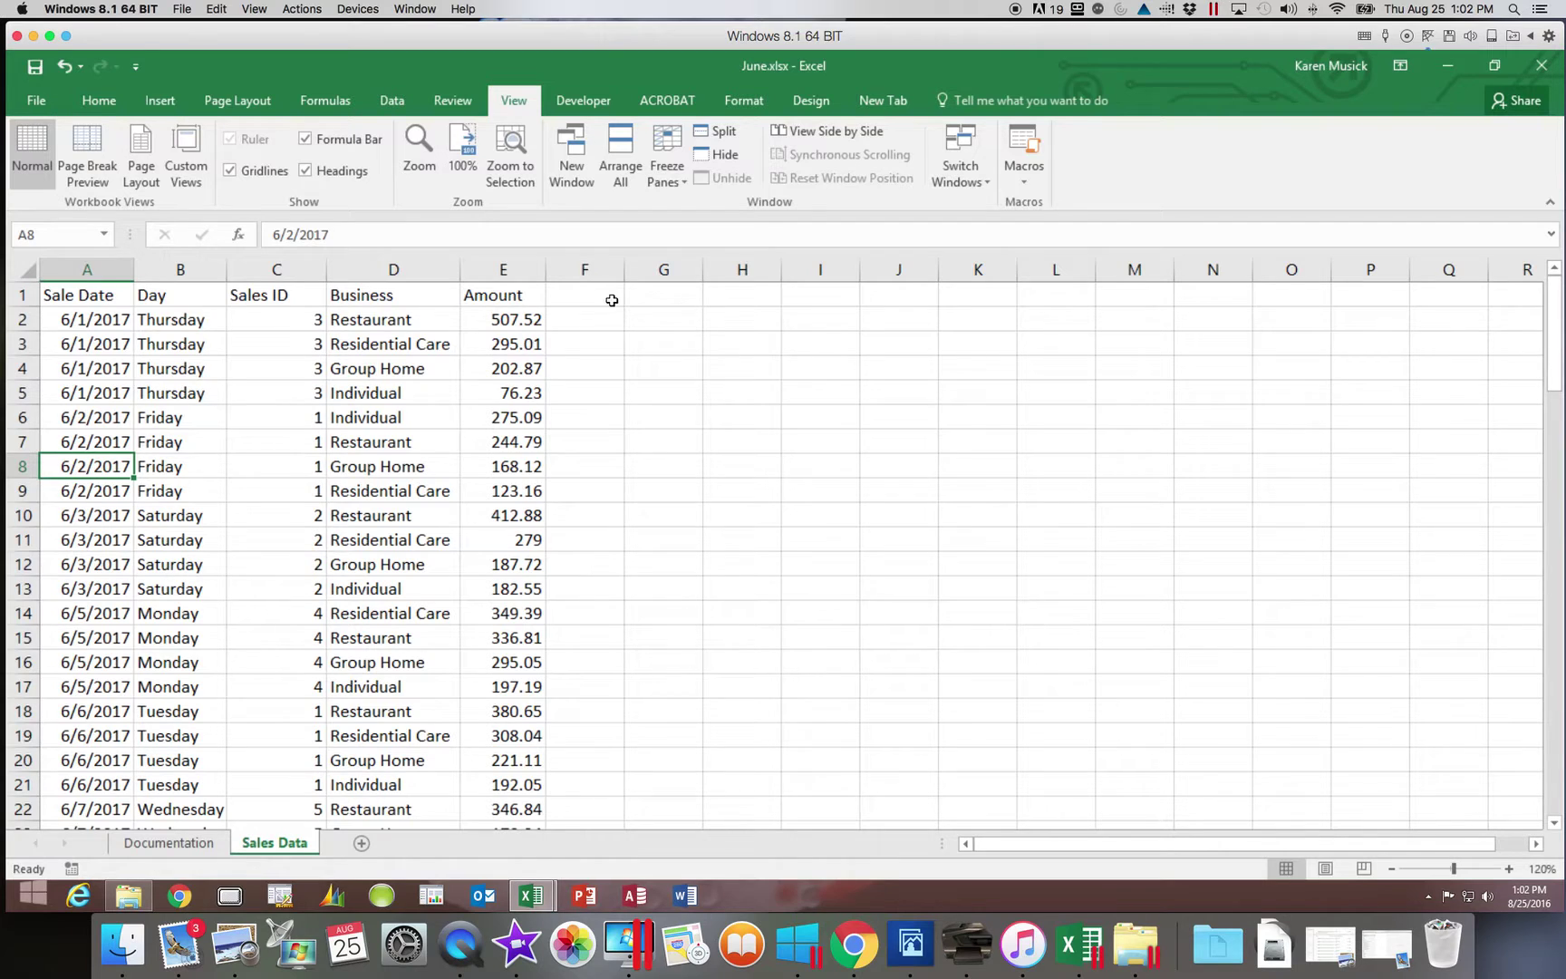
click(179, 319)
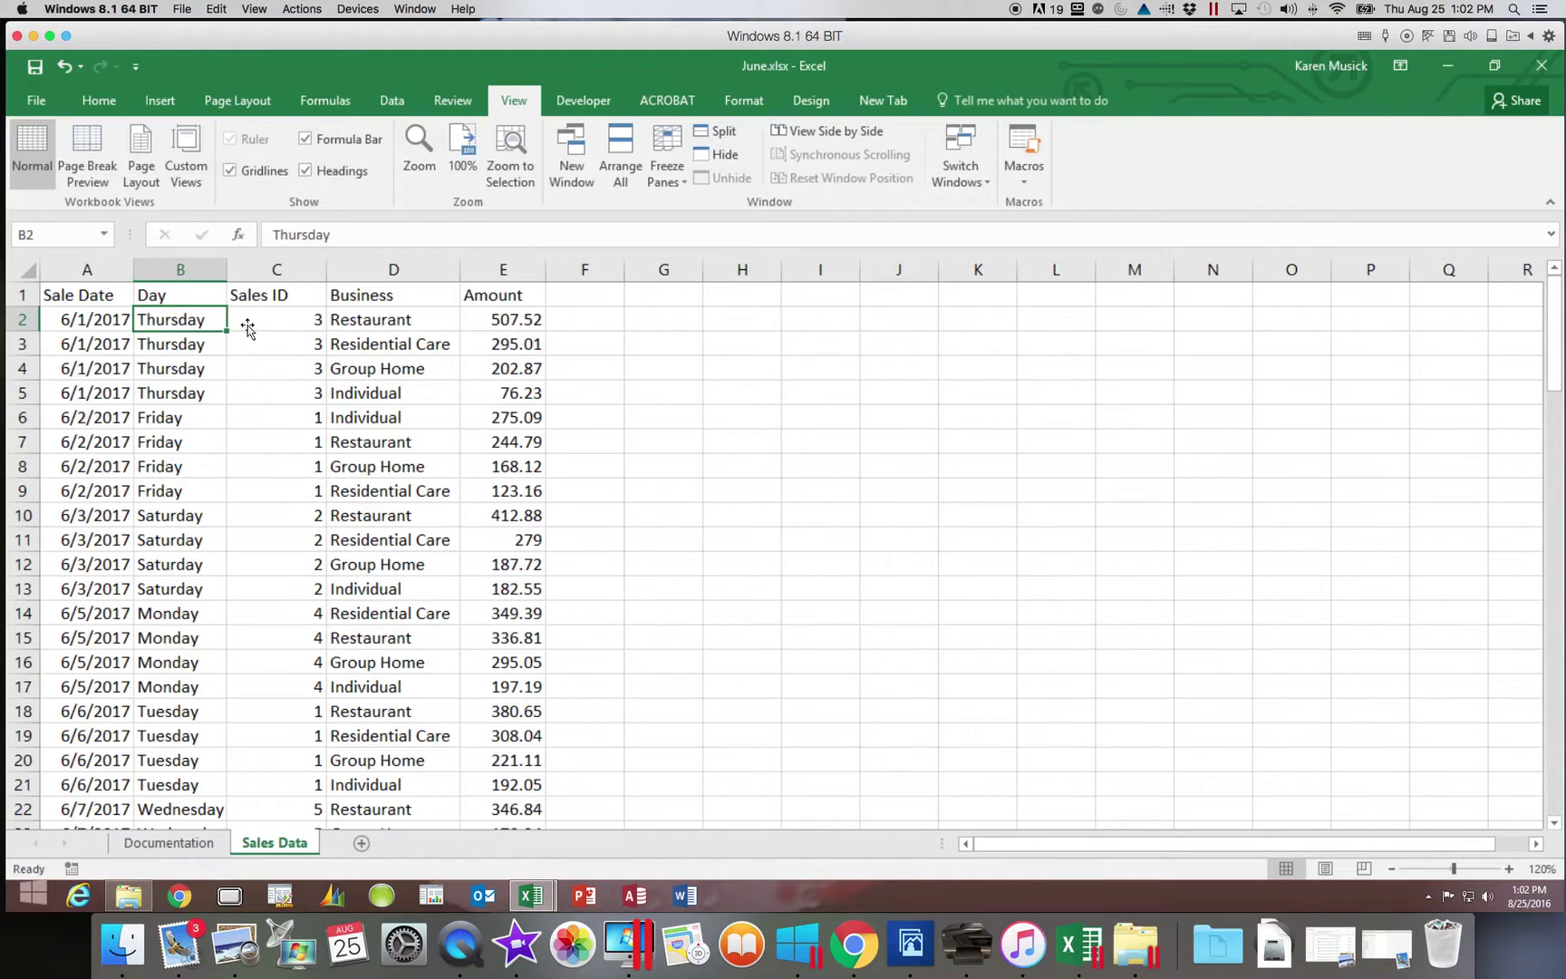
Freeze panes at B2 and move down column B to row 41 to test.
click(678, 187)
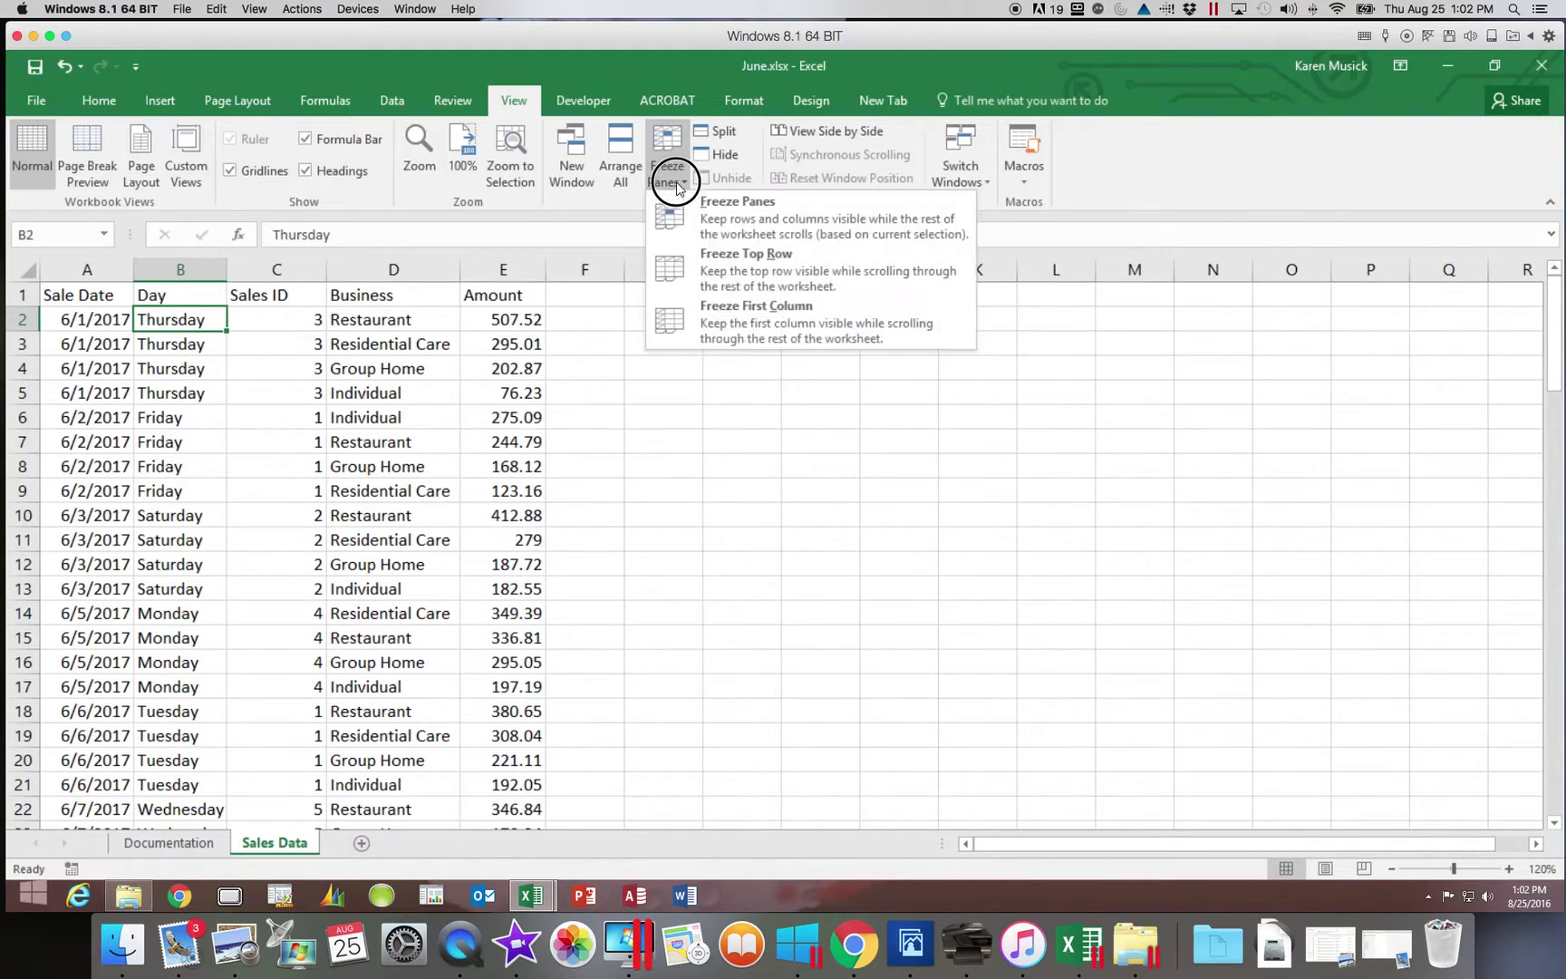
click(707, 232)
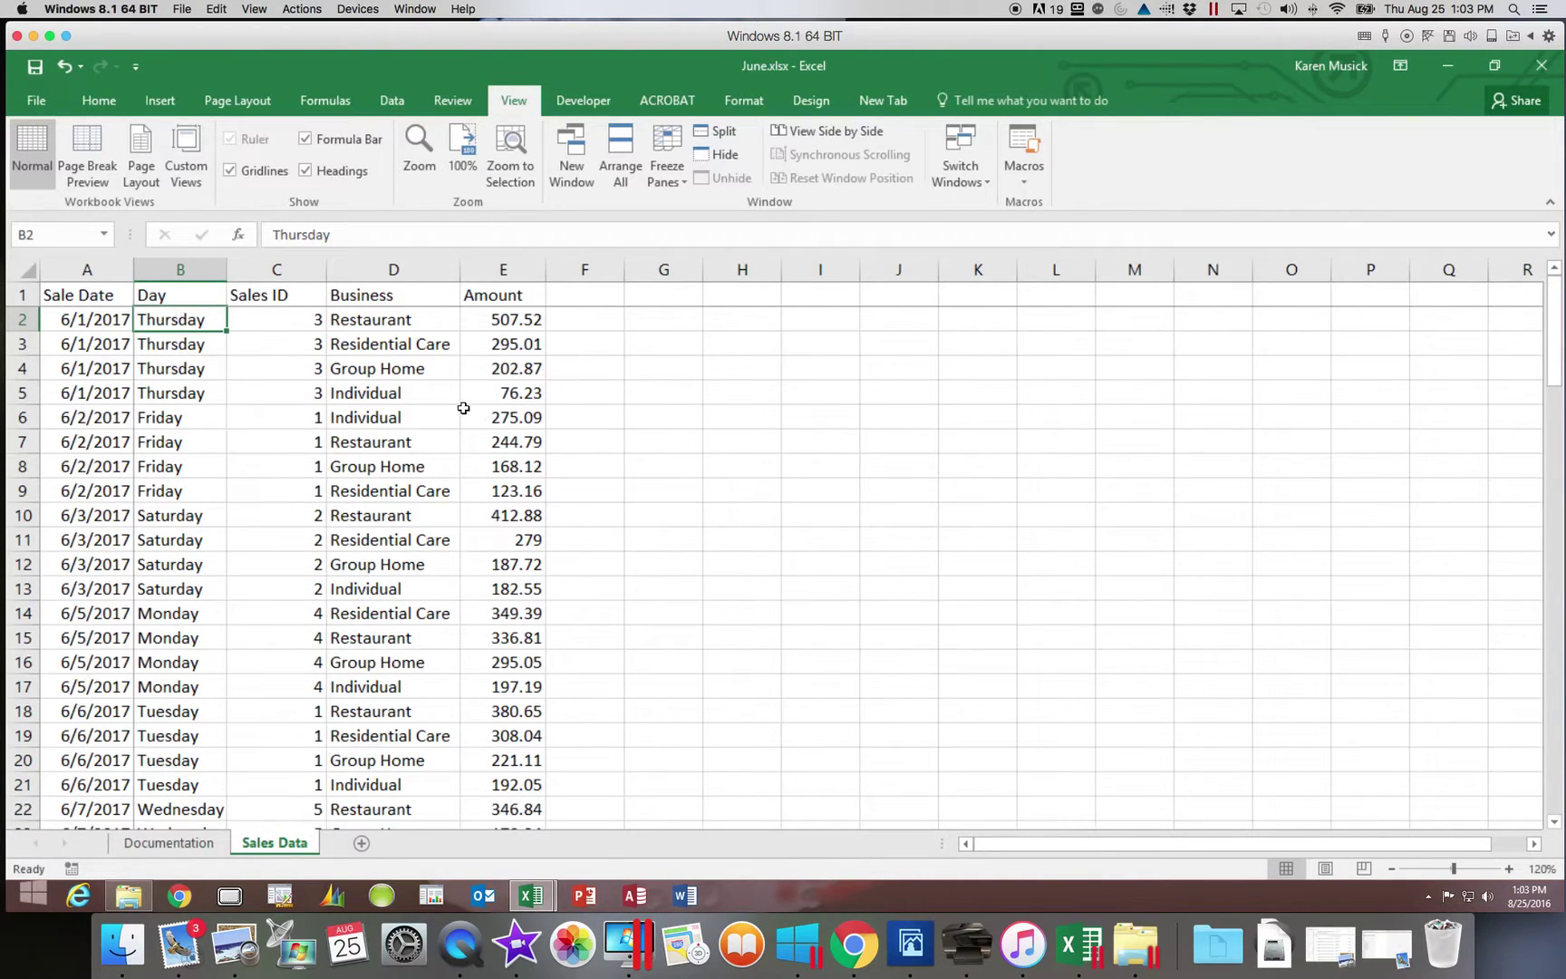
key(Down)
key(Down)
key(Down)
key(Down)
key(Down)
key(Down)
key(Down)
key(Down)
key(Down)
key(Down)
key(Down)
key(Down)
key(Down)
key(Down)
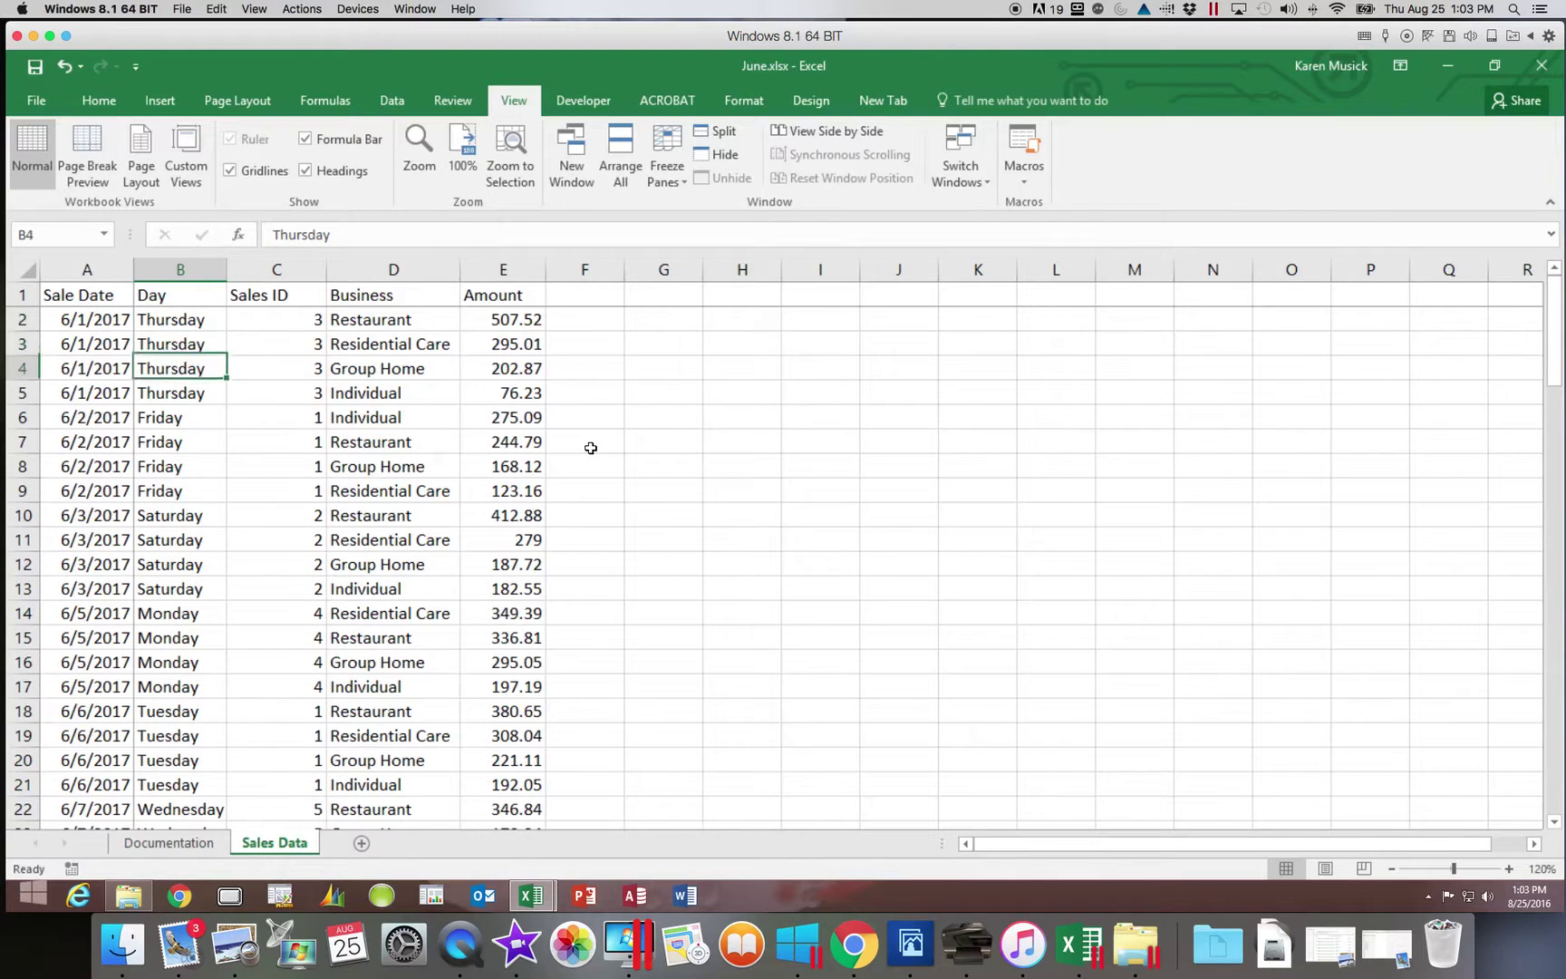
key(Down)
key(Down)
key(Down)
key(Down)
key(Down)
key(Down)
key(Down)
key(Down)
key(Down)
key(Down)
key(Down)
key(Down)
key(Down)
key(Down)
key(Down)
key(Down)
key(Down)
key(Down)
key(Down)
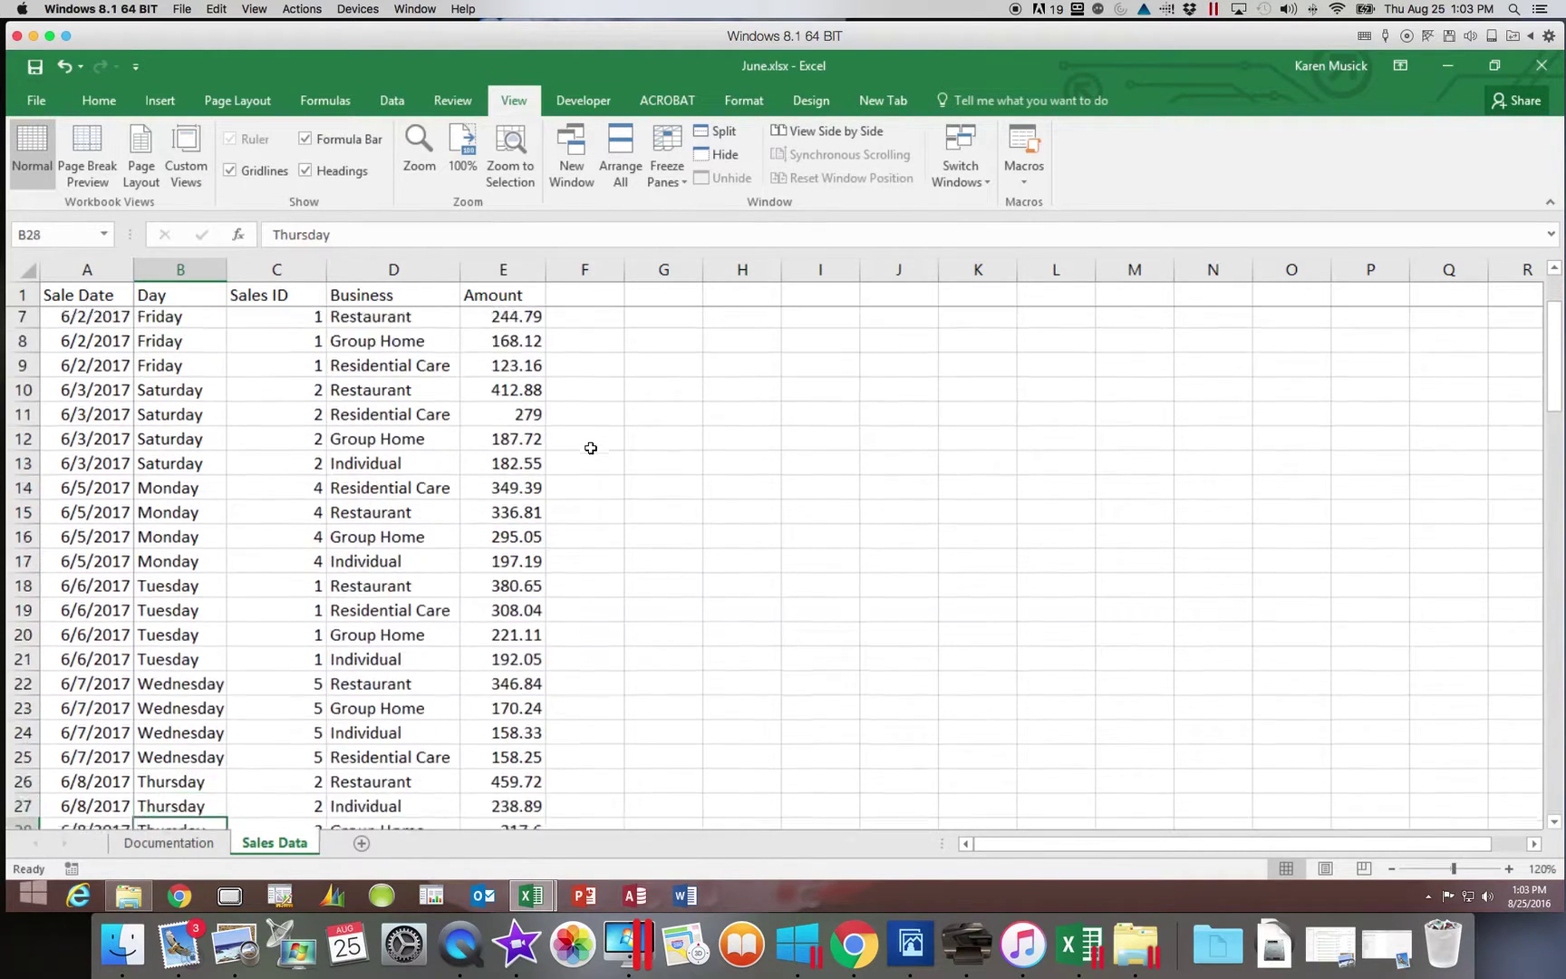
key(Down)
key(Down)
key(Down)
key(Down)
key(Down)
key(Down)
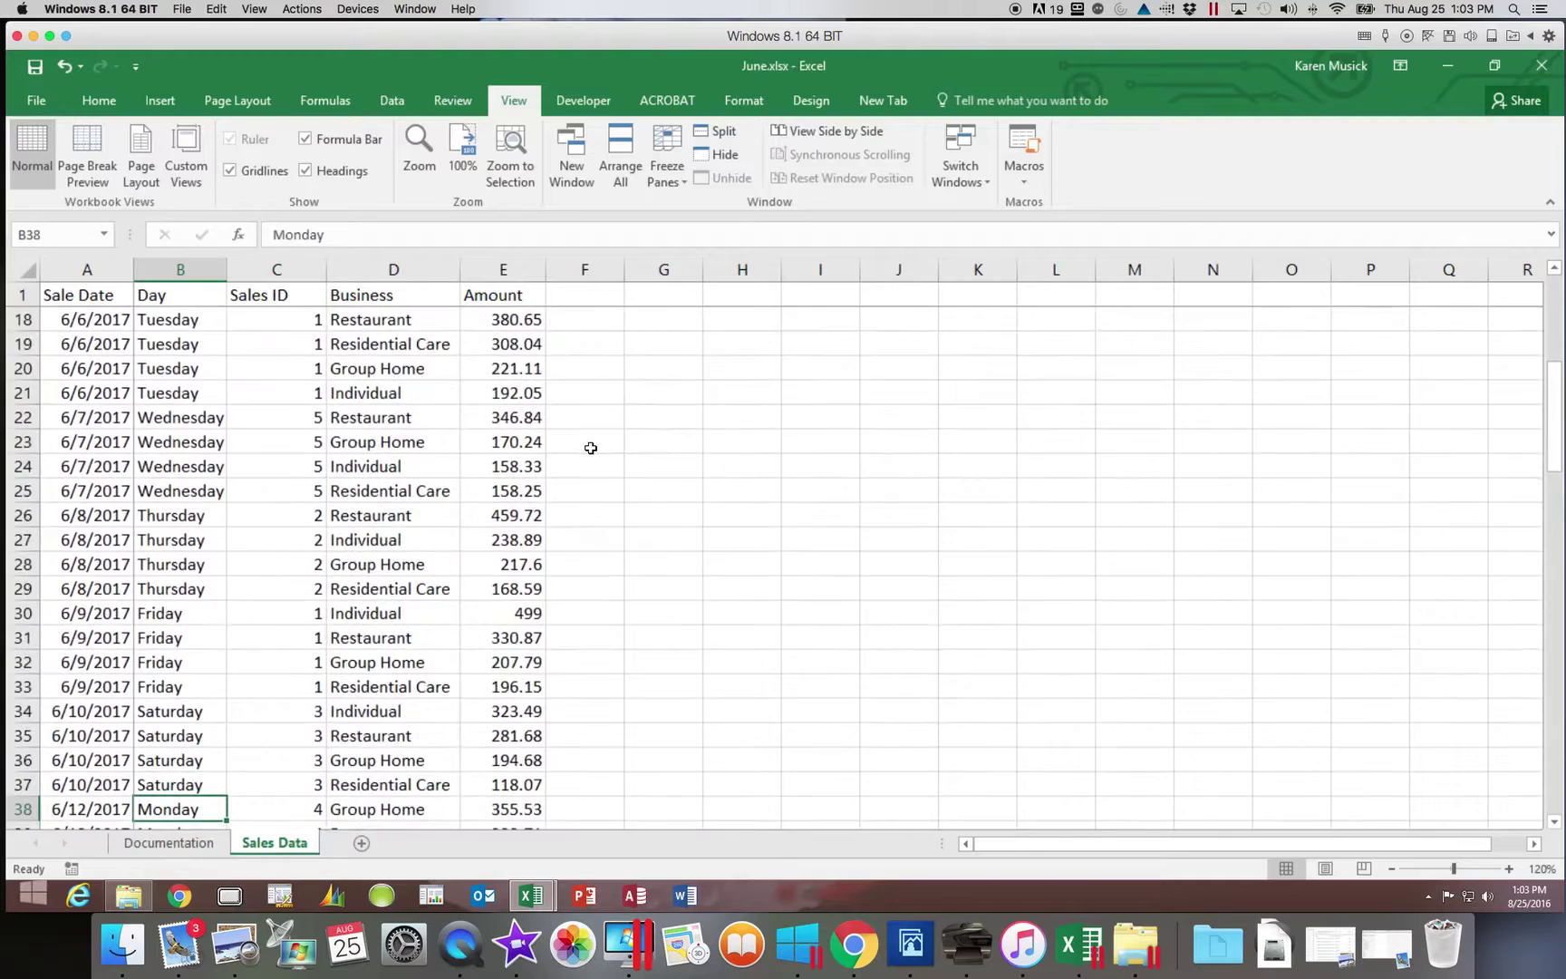
Move right to column AP and back left, then Page Up to row 22.
key(Right)
key(Right)
key(Right)
key(Right)
key(Right)
key(Right)
key(Right)
key(Right)
key(Right)
key(Right)
key(Right)
key(Right)
key(Right)
key(Right)
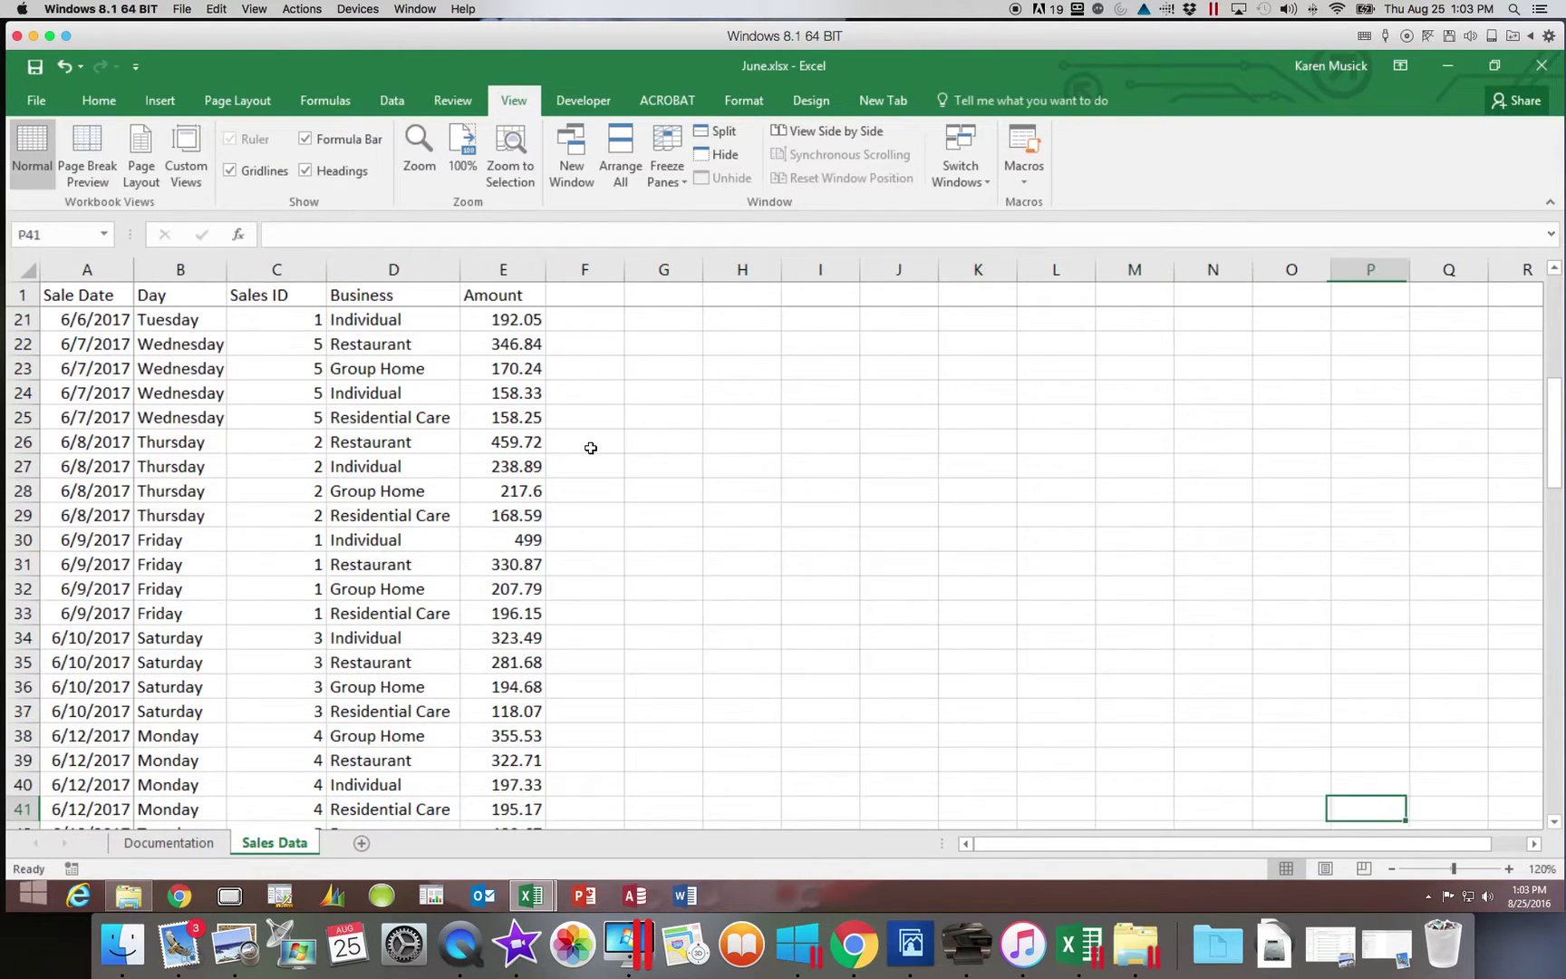
key(Right)
key(Right)
key(Right)
key(Right)
key(Right)
key(Right)
key(Right)
key(Right)
key(Right)
key(Right)
key(Right)
key(Right)
key(Right)
key(Right)
key(Right)
key(Right)
key(Right)
key(Right)
key(Right)
key(Right)
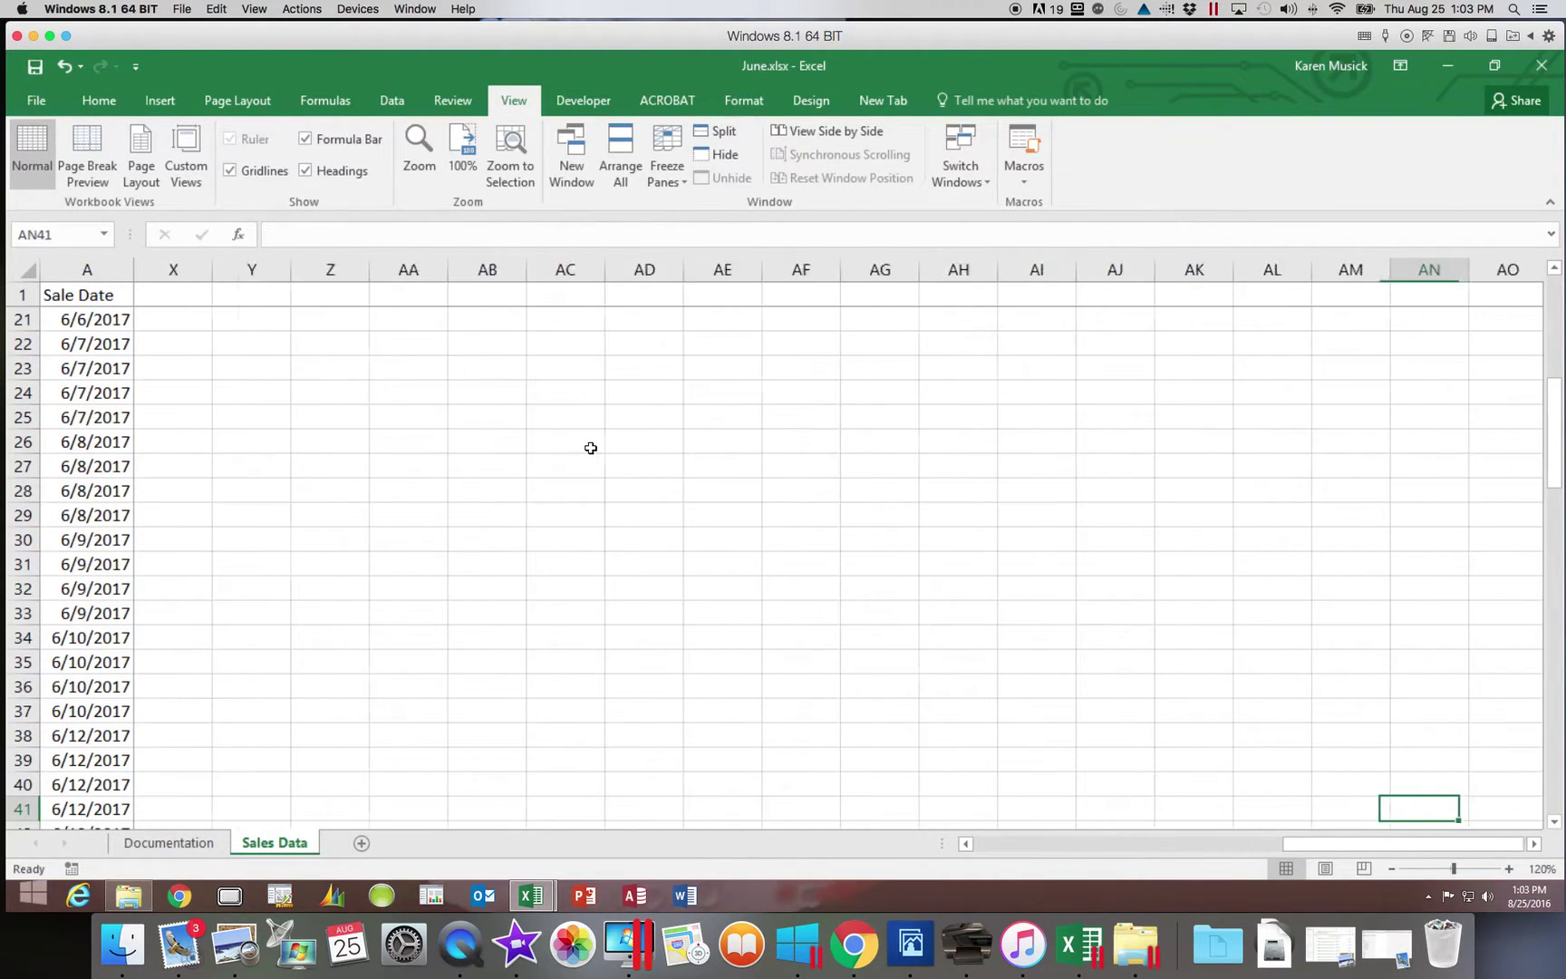
key(Right)
key(Right)
key(Left)
key(Left)
key(Left)
key(Left)
key(Left)
key(Left)
key(Left)
key(Left)
key(Left)
key(Left)
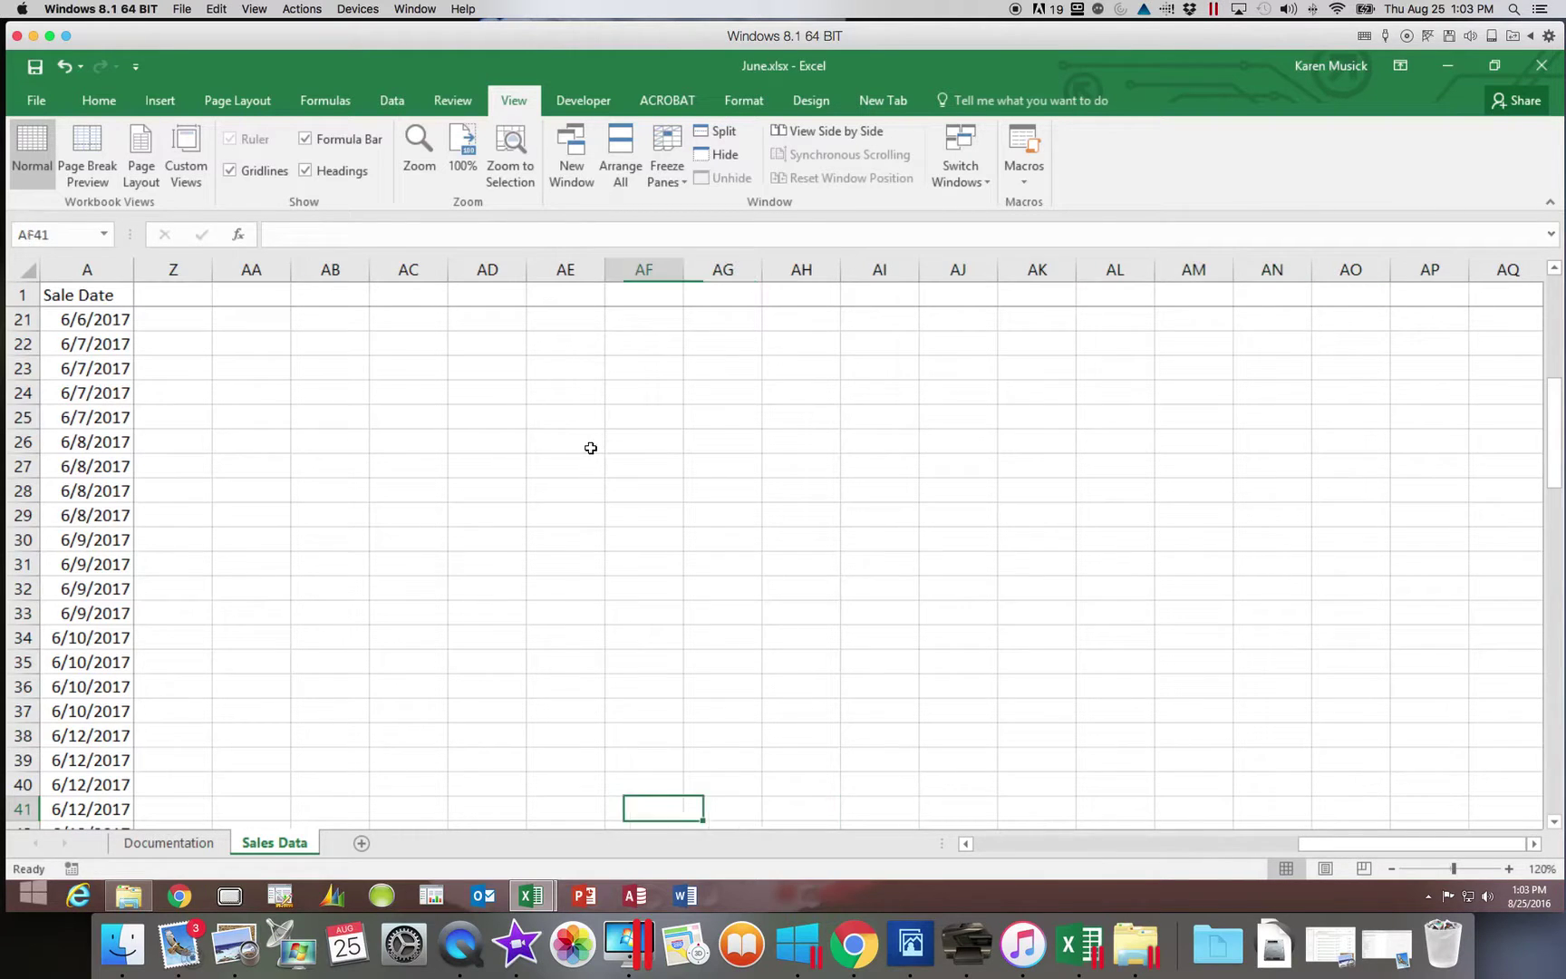
key(Left)
key(Left)
key(Left)
key(Left)
key(Left)
key(Left)
key(Left)
key(Left)
key(Left)
key(Left)
key(Left)
key(Left)
key(Left)
key(Left)
key(Left)
key(Left)
key(Left)
key(Left)
key(Left)
key(Left)
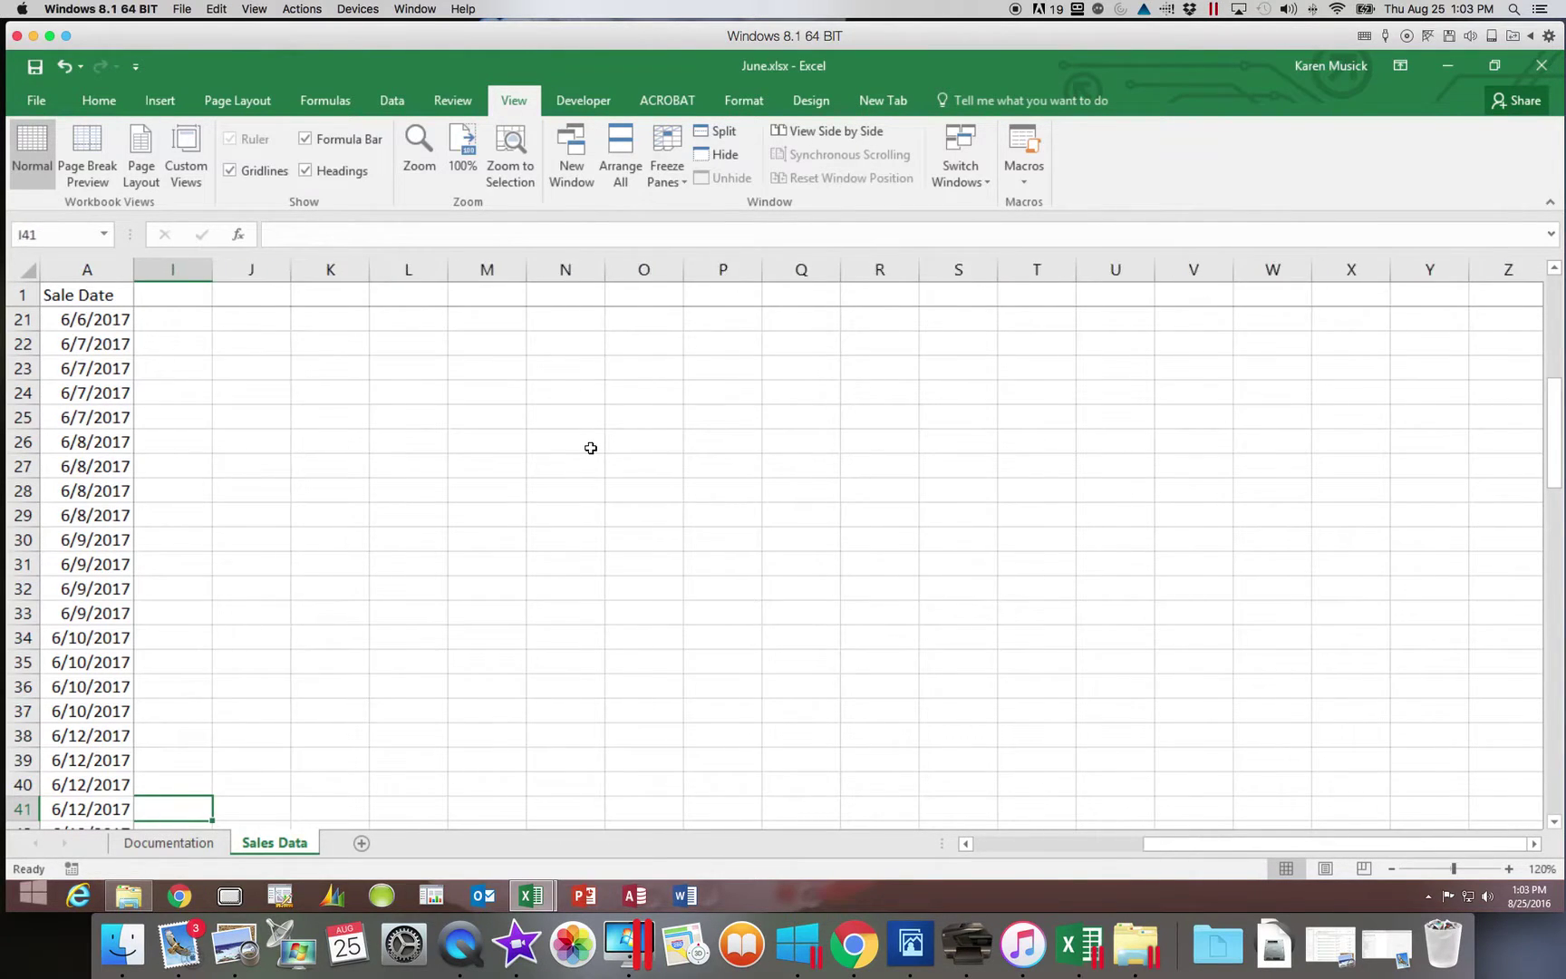
key(Left)
key(Left)
key(Left)
key(Left)
key(Left)
key(Left)
key(Left)
key(Left)
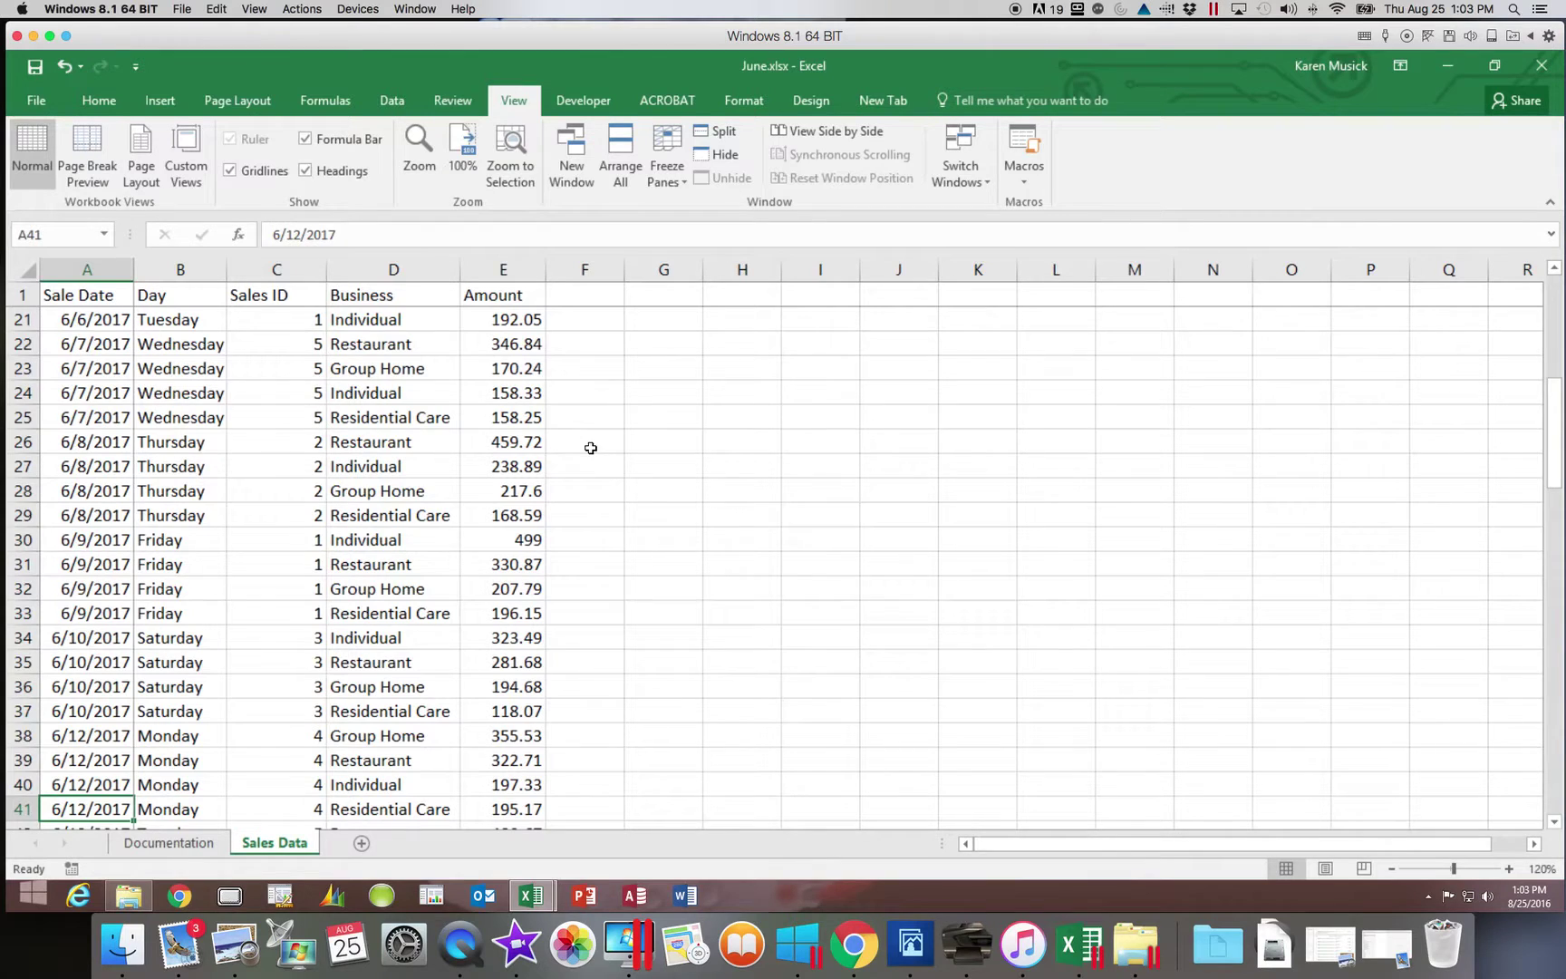
key(Page_Up)
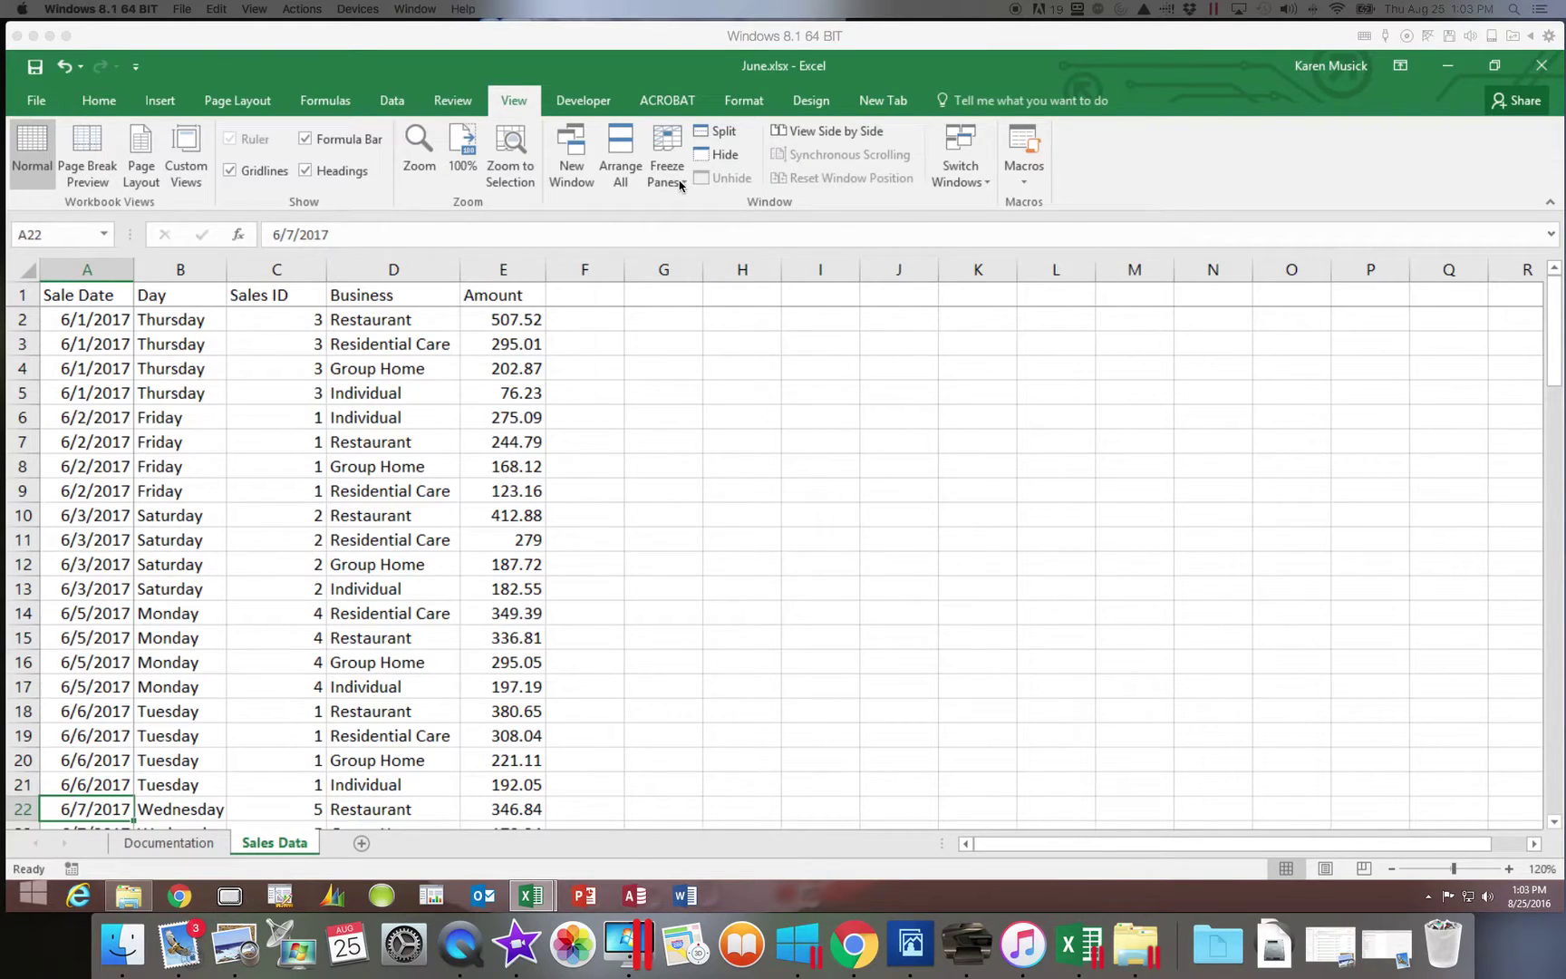
Choose View > Freeze Panes > Unfreeze Panes to release the B2 freeze.
click(680, 181)
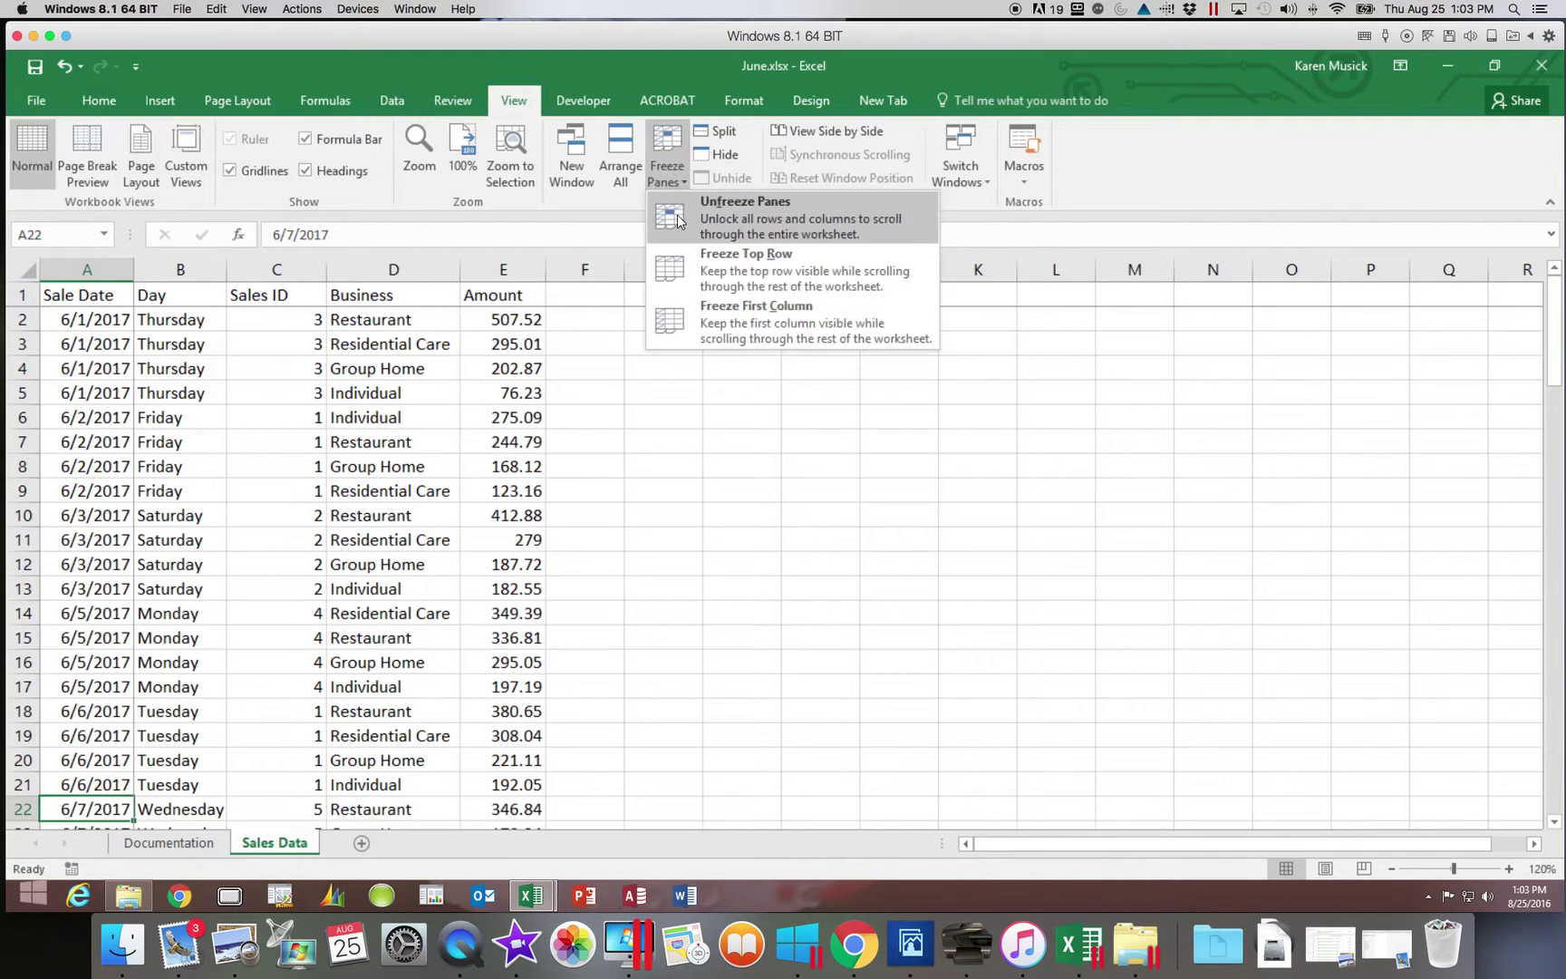
click(680, 222)
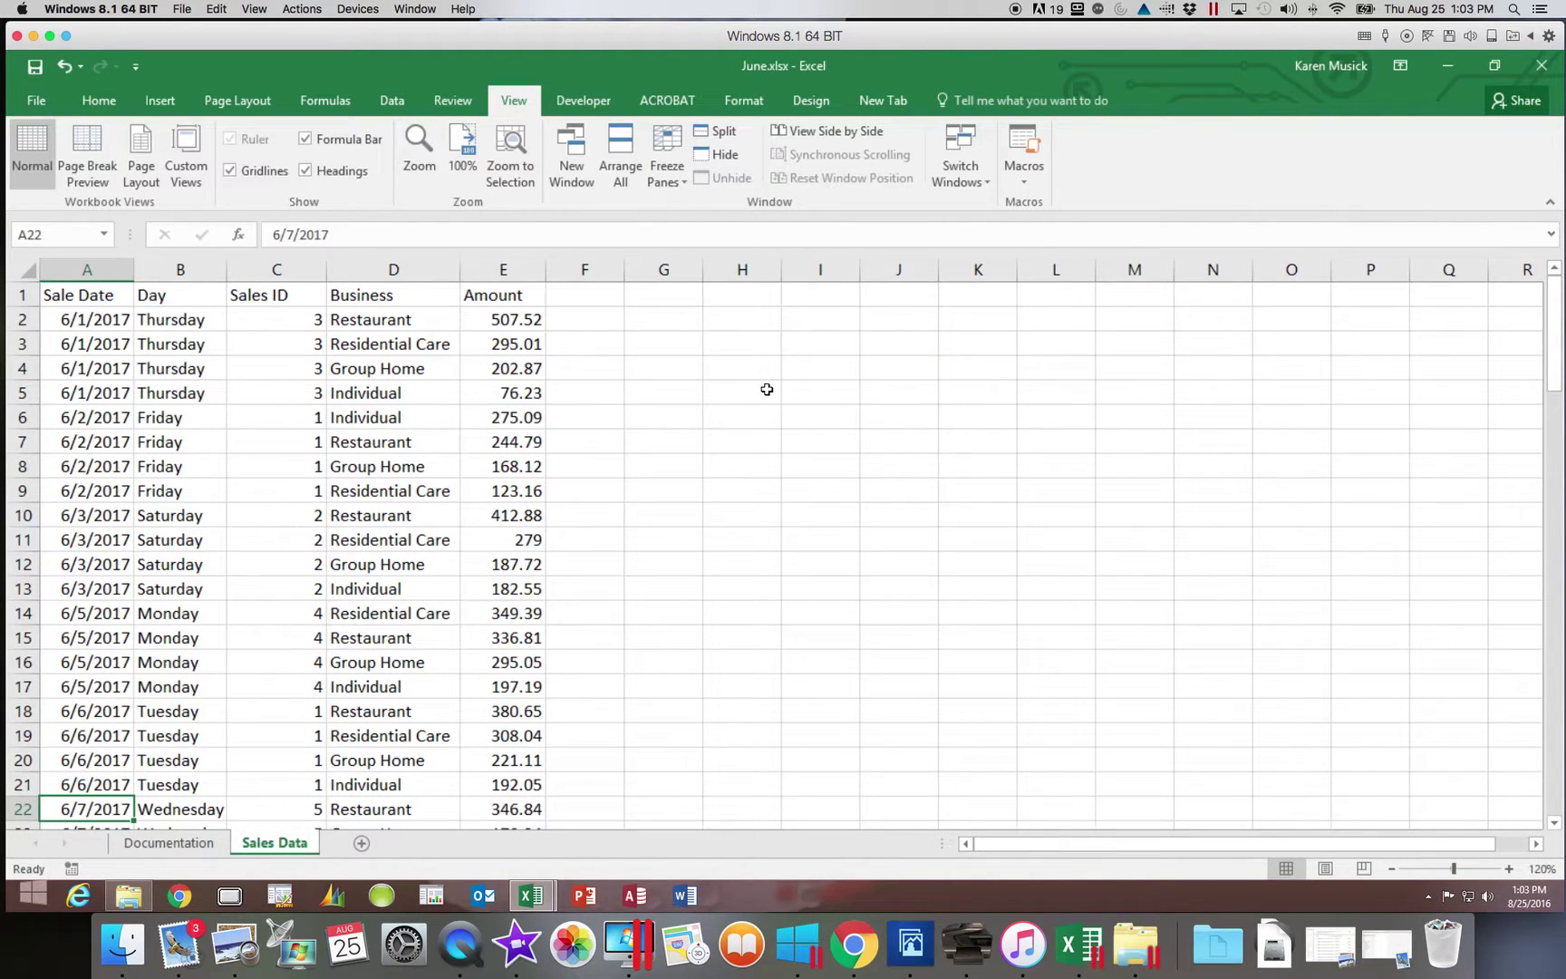